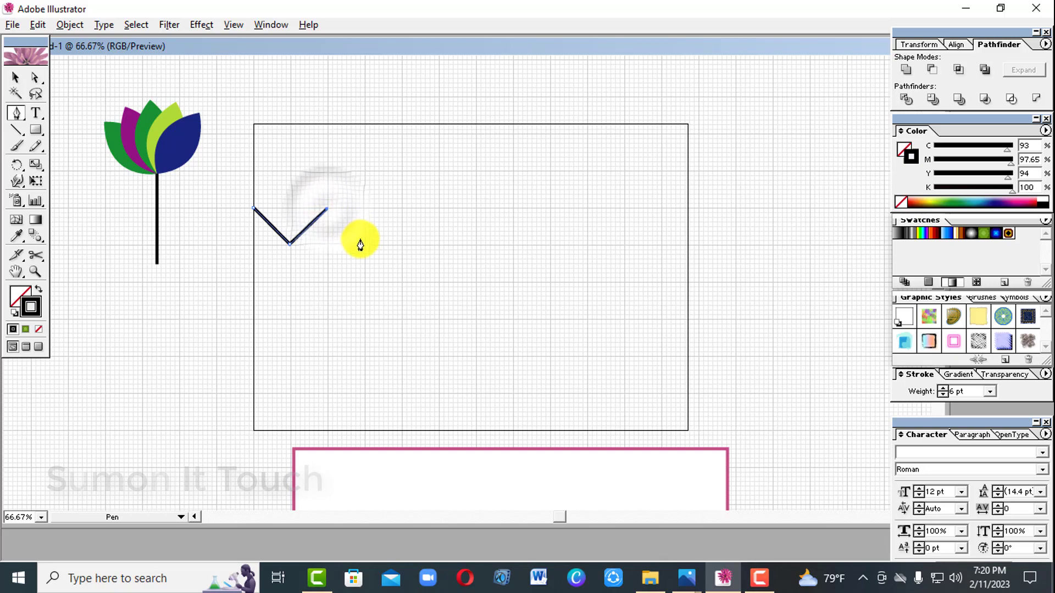
# - Finish the zigzag path inside the upper half of the rectangle with the Pen tool, making four V-shaped dips
pyautogui.click(363, 246)
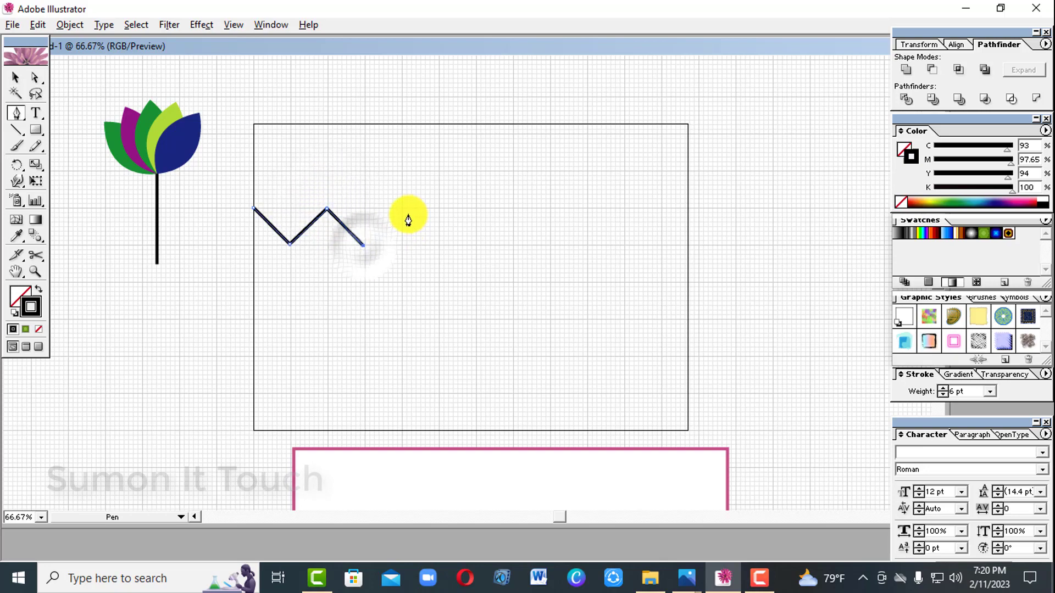
pyautogui.click(400, 211)
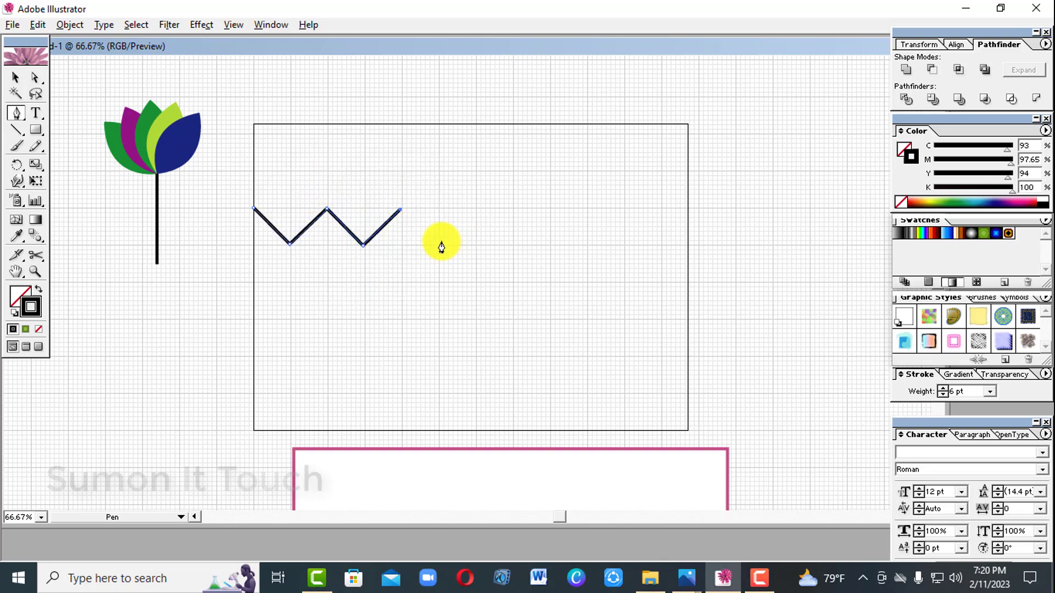
pyautogui.click(476, 209)
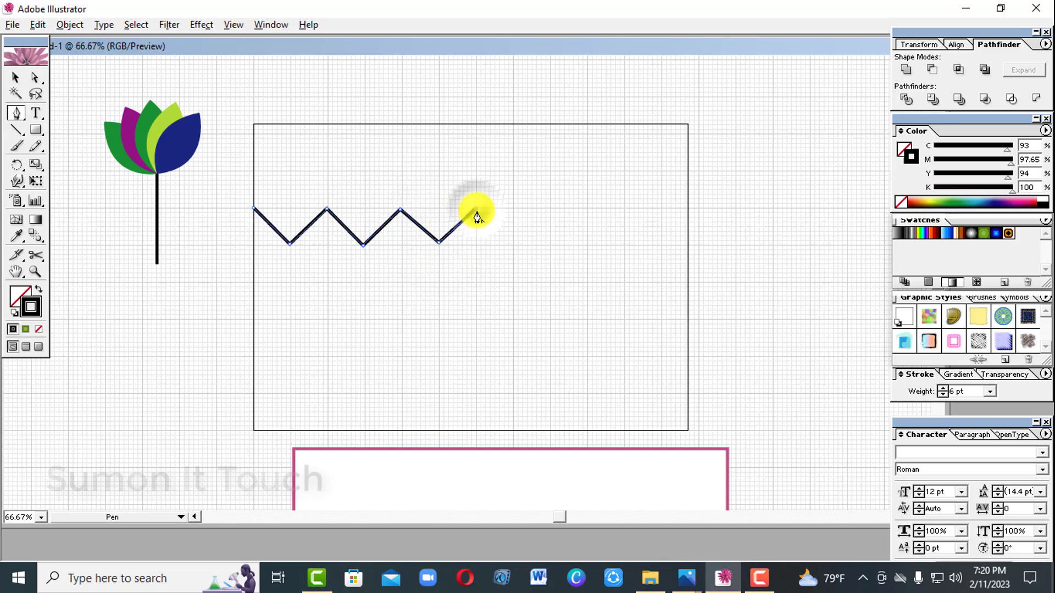
pyautogui.click(512, 246)
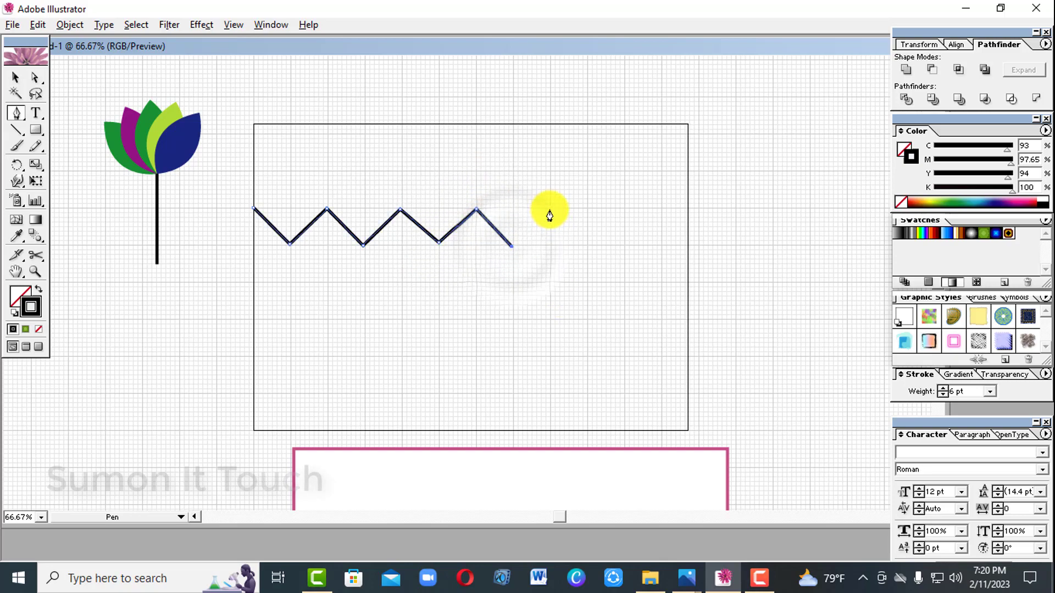
pyautogui.click(549, 209)
pyautogui.click(15, 78)
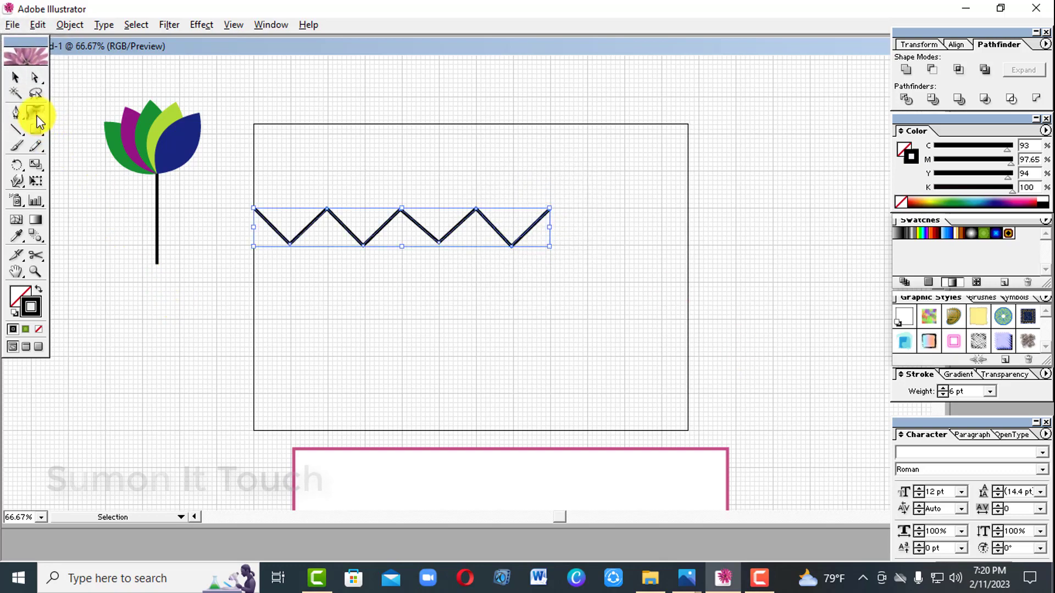
# - Add type on the zigzag path reading "I love my Bangladesh It graphic touch i love ny bangladesh"
pyautogui.moveTo(36, 117); pyautogui.dragTo(93, 117)
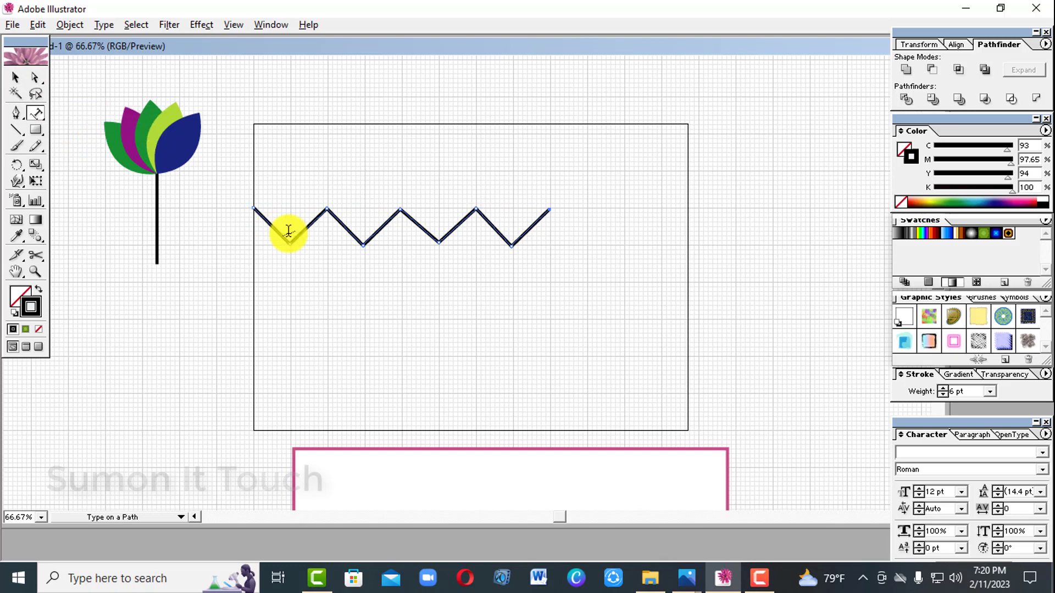
pyautogui.click(261, 214)
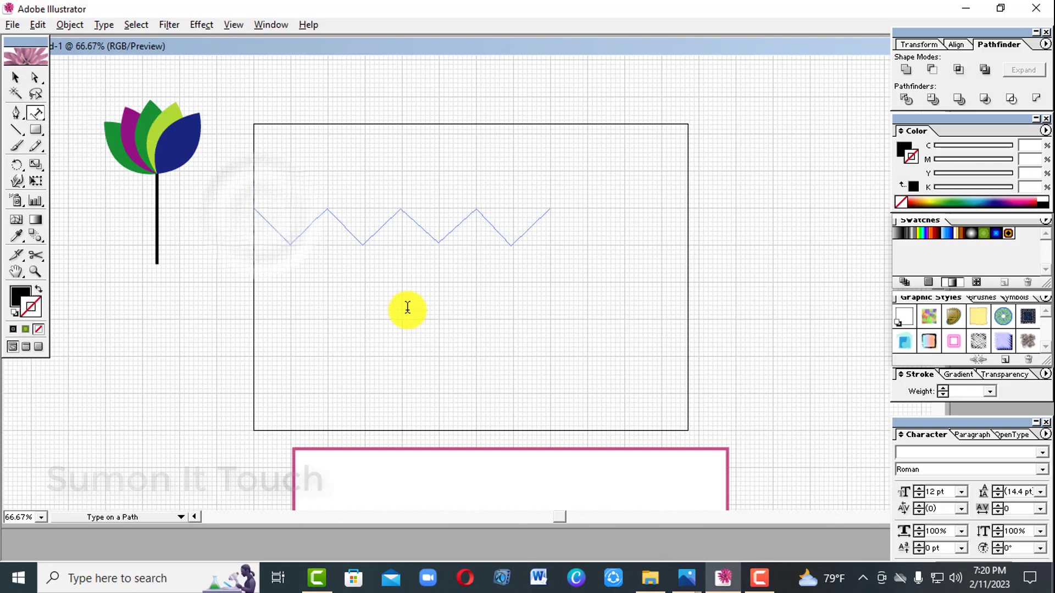
pyautogui.write('I love my Bangladesh It graphic kind I love my bangladesh')
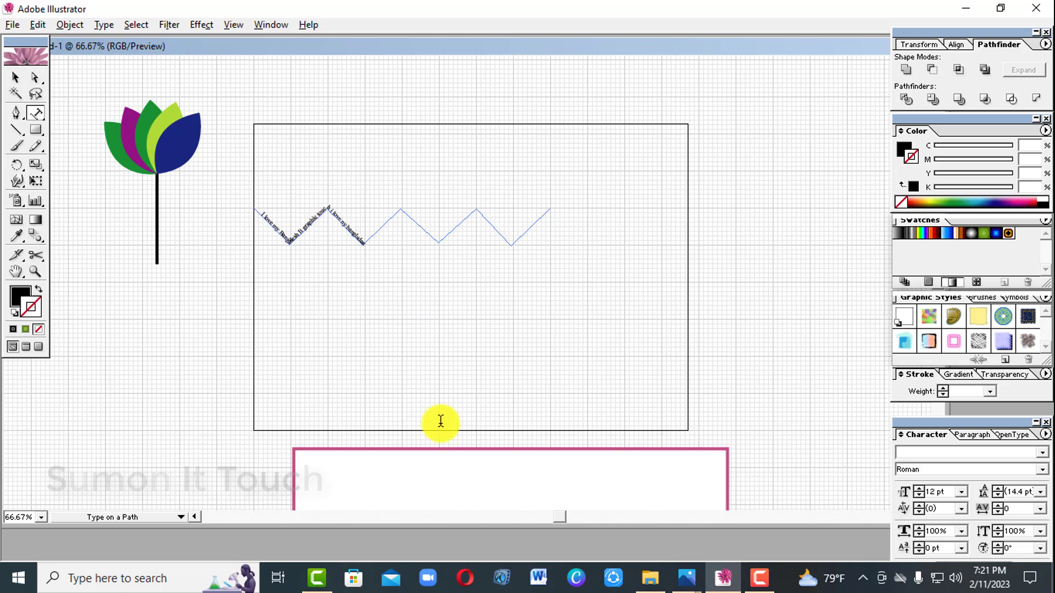
pyautogui.click(21, 78)
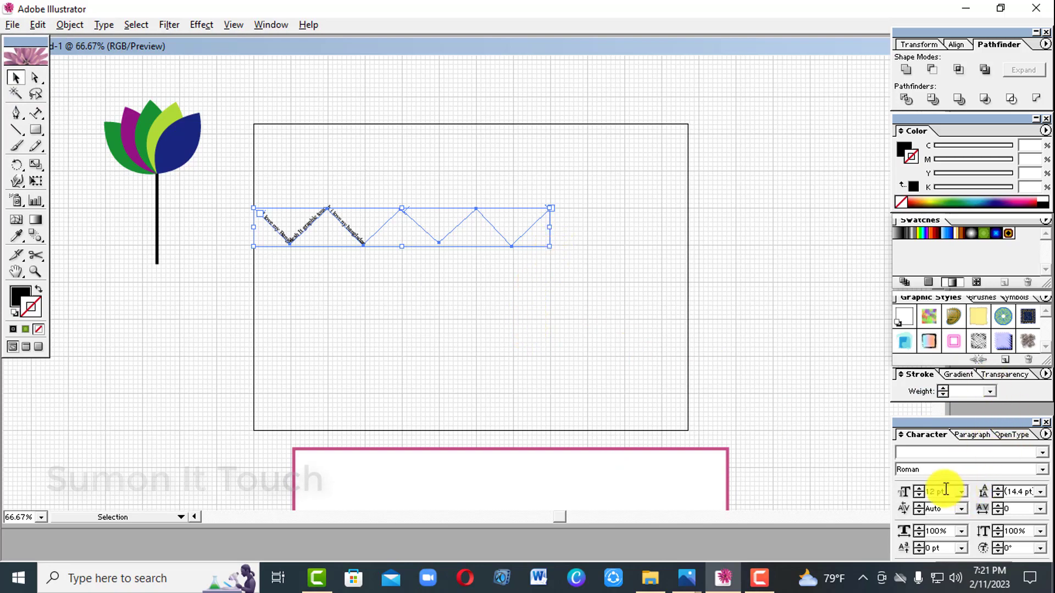
# - Set the zigzag text's font size to 32 pt and deselect it
pyautogui.click(921, 488)
pyautogui.click(921, 488)
pyautogui.click(921, 488)
pyautogui.click(921, 489)
pyautogui.click(921, 488)
pyautogui.click(921, 488)
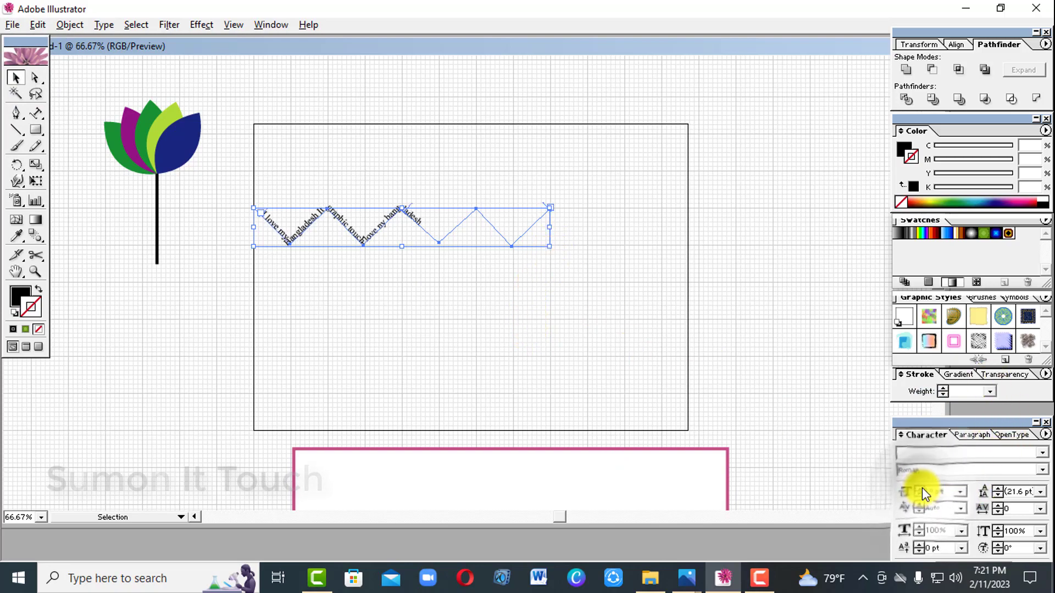
pyautogui.click(921, 488)
pyautogui.click(922, 488)
pyautogui.click(921, 488)
pyautogui.click(921, 487)
pyautogui.click(921, 488)
pyautogui.click(921, 487)
pyautogui.click(921, 487)
pyautogui.click(922, 488)
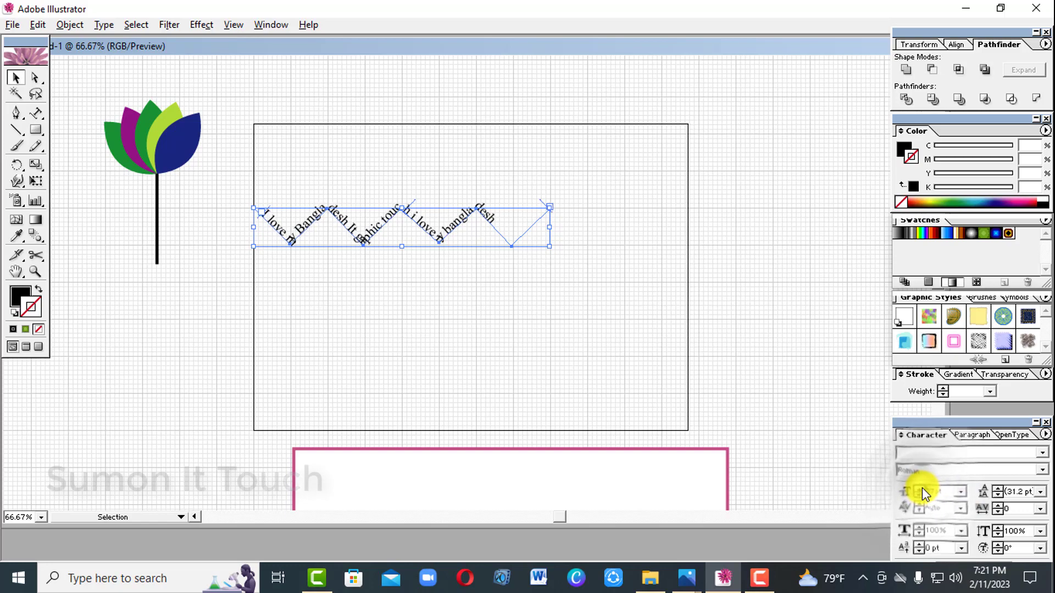
pyautogui.click(922, 486)
pyautogui.click(922, 487)
pyautogui.click(922, 486)
pyautogui.click(922, 487)
pyautogui.click(922, 487)
pyautogui.click(922, 486)
pyautogui.click(922, 487)
pyautogui.click(922, 487)
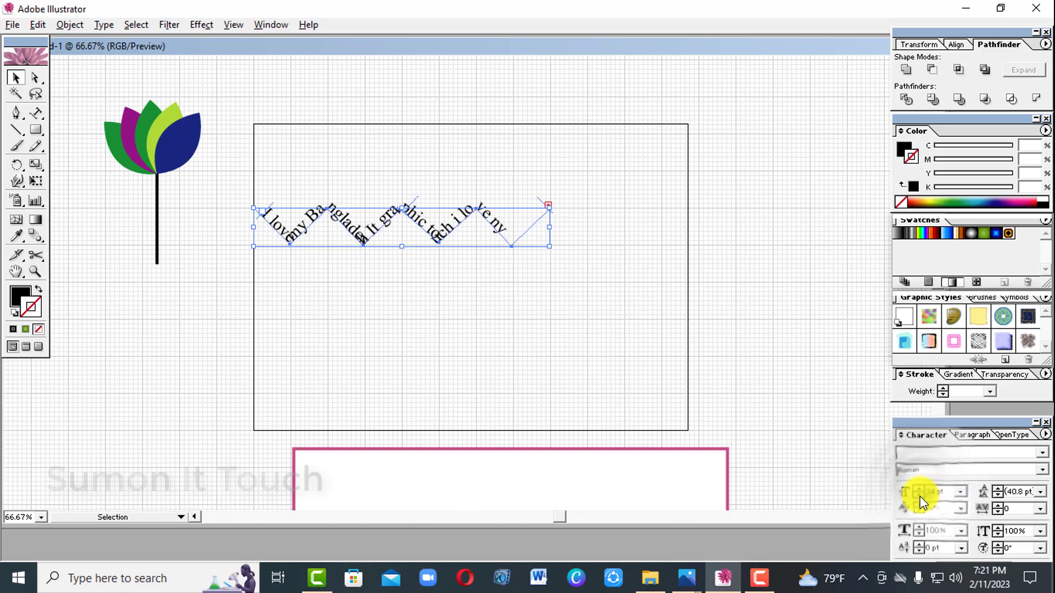
pyautogui.click(919, 496)
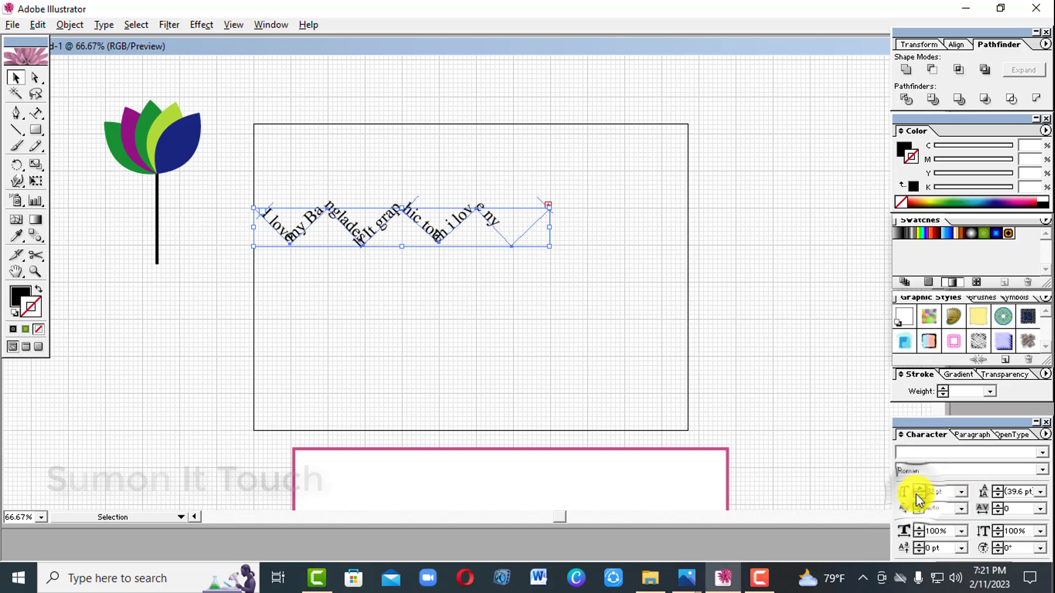
pyautogui.click(918, 496)
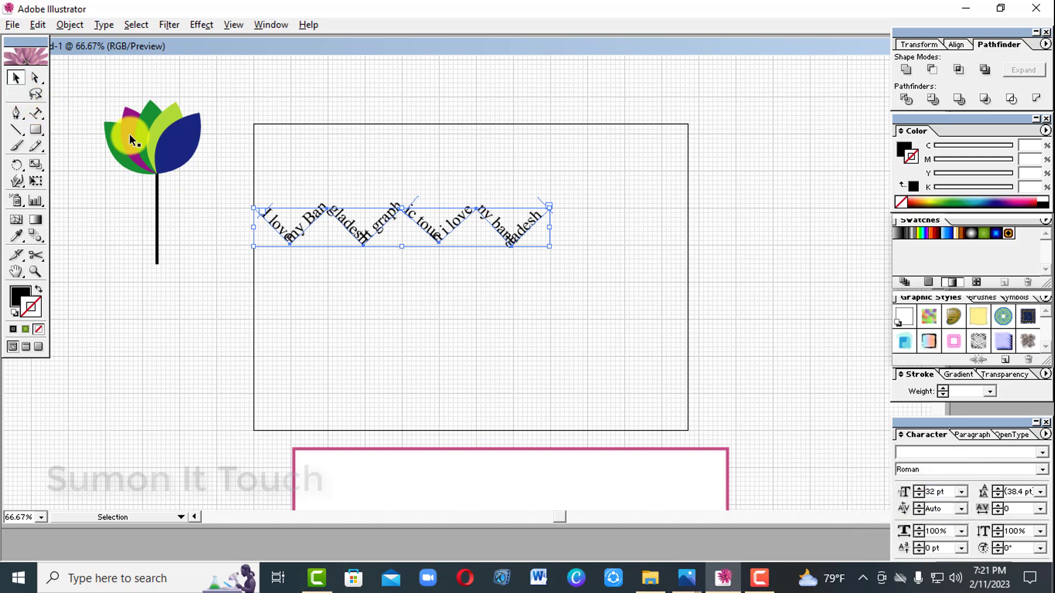
pyautogui.click(325, 229)
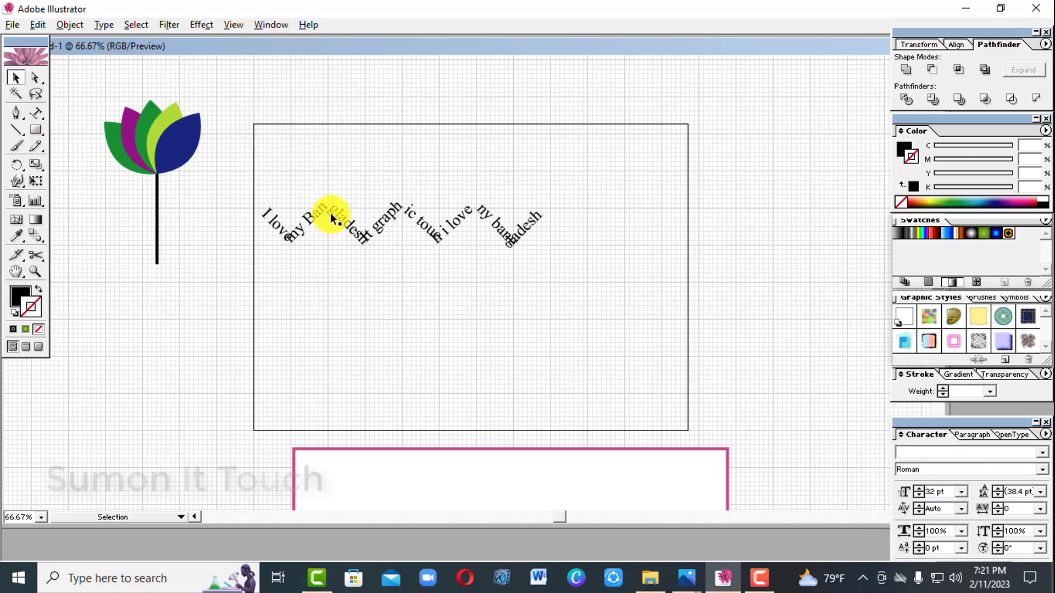
# - Move the zigzag text down into the lower part of the rectangle and deselect it
pyautogui.click(331, 212)
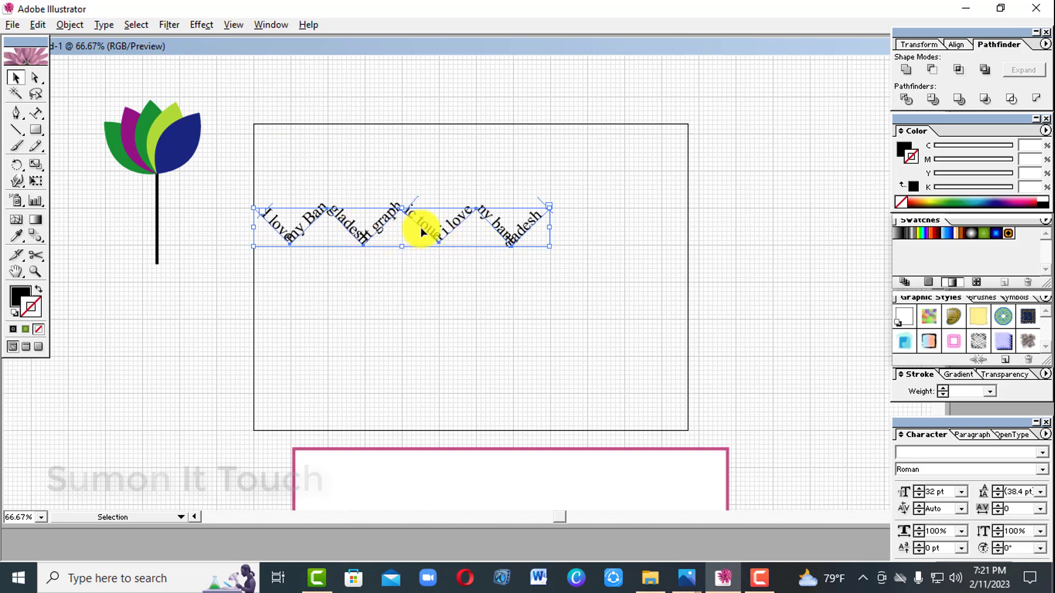
pyautogui.moveTo(420, 226); pyautogui.dragTo(473, 343)
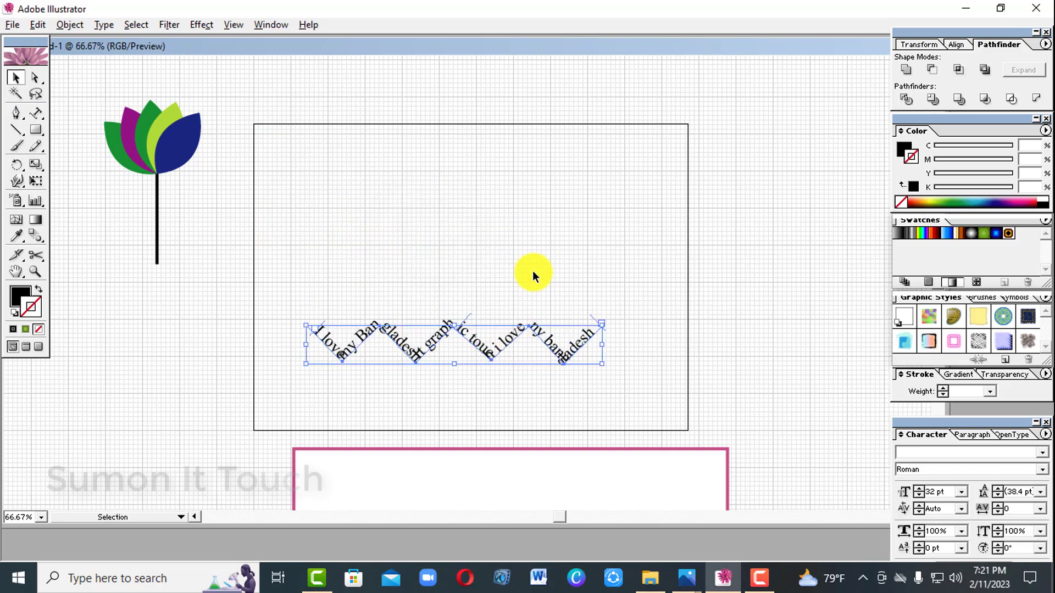
pyautogui.click(532, 271)
# - Draw a shallow downward-bowed curve above the zigzag text with the Pen tool, swapping fill and stroke to leave it unfilled
pyautogui.click(17, 114)
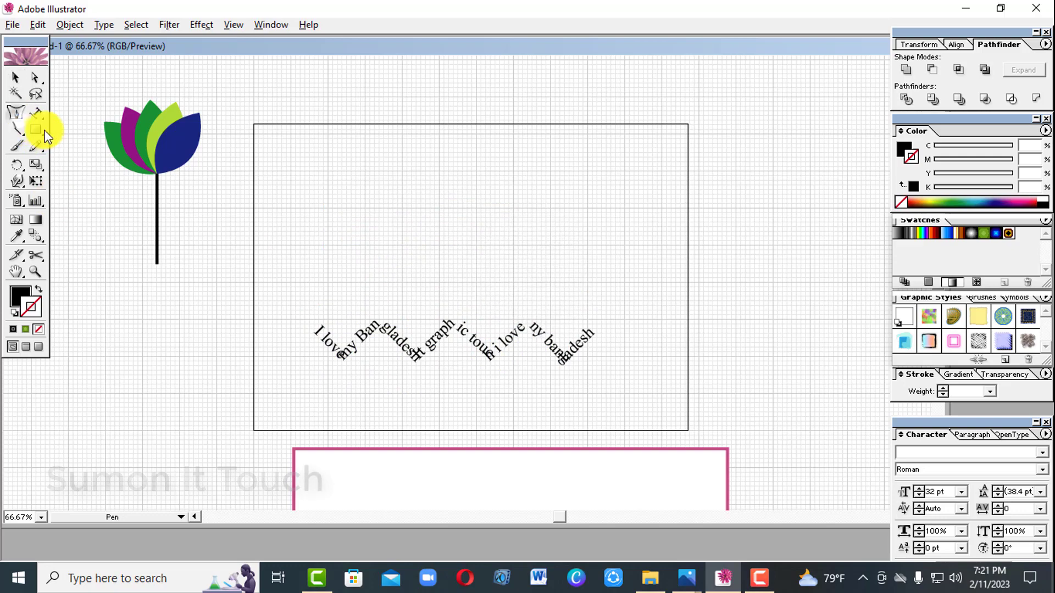
pyautogui.click(291, 209)
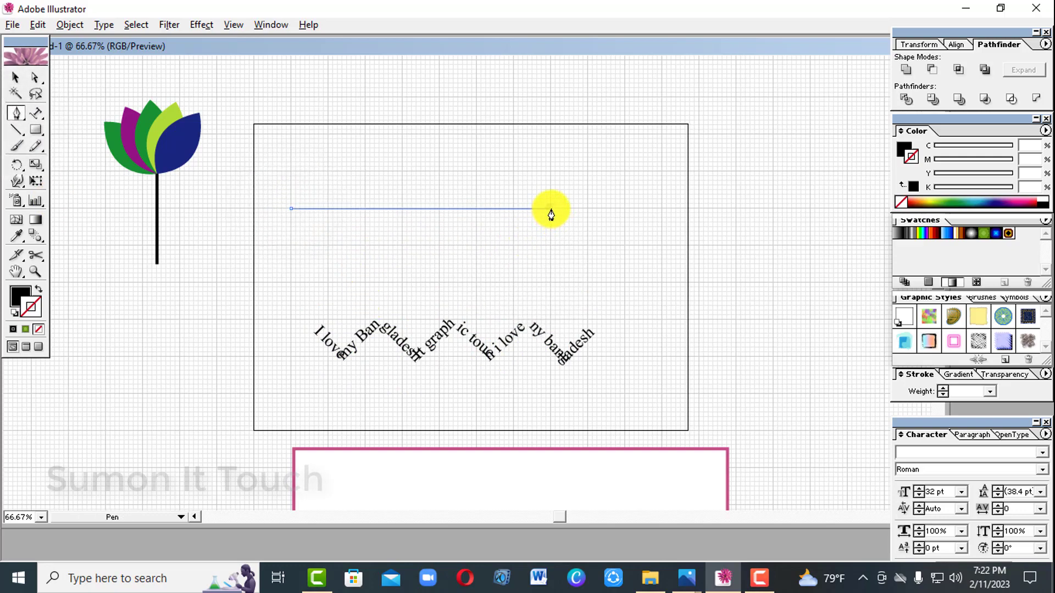
pyautogui.moveTo(551, 209); pyautogui.dragTo(679, 118)
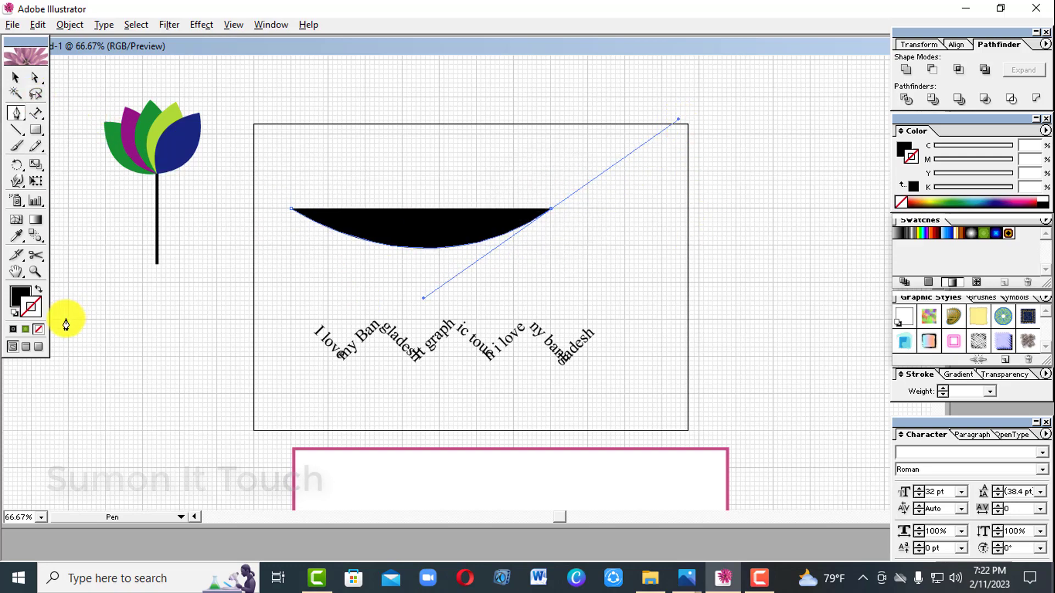
pyautogui.click(38, 292)
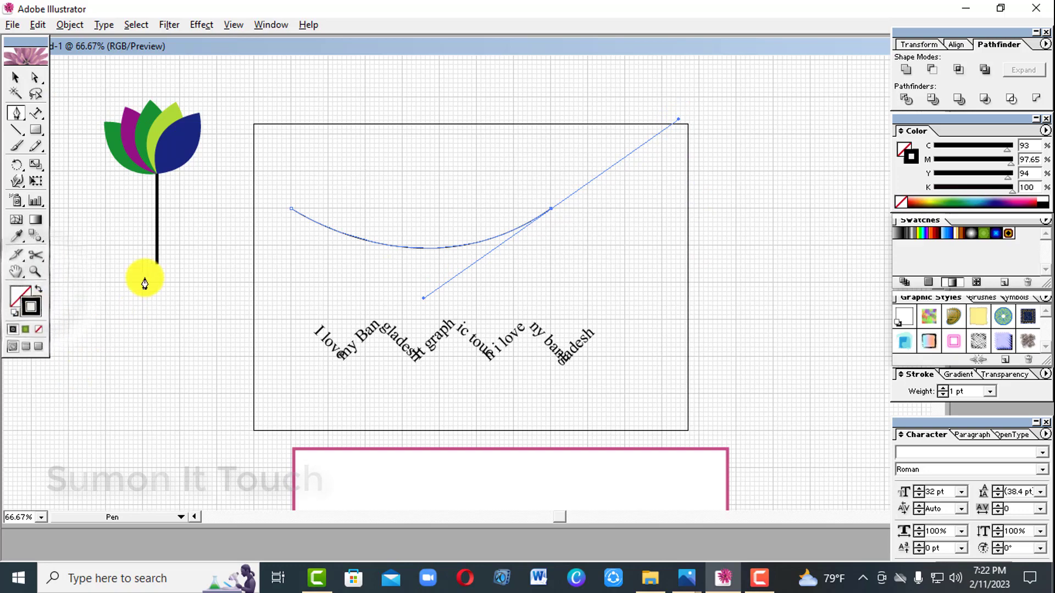
pyautogui.click(19, 79)
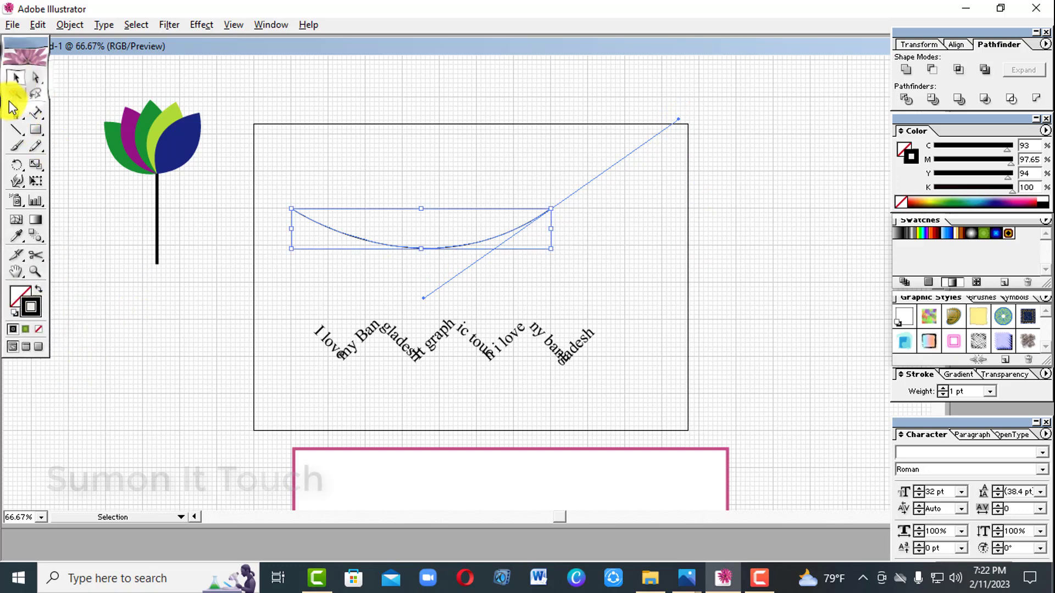
# - Add type on the curved path reading "My name is" followed by the person's first name
pyautogui.click(38, 117)
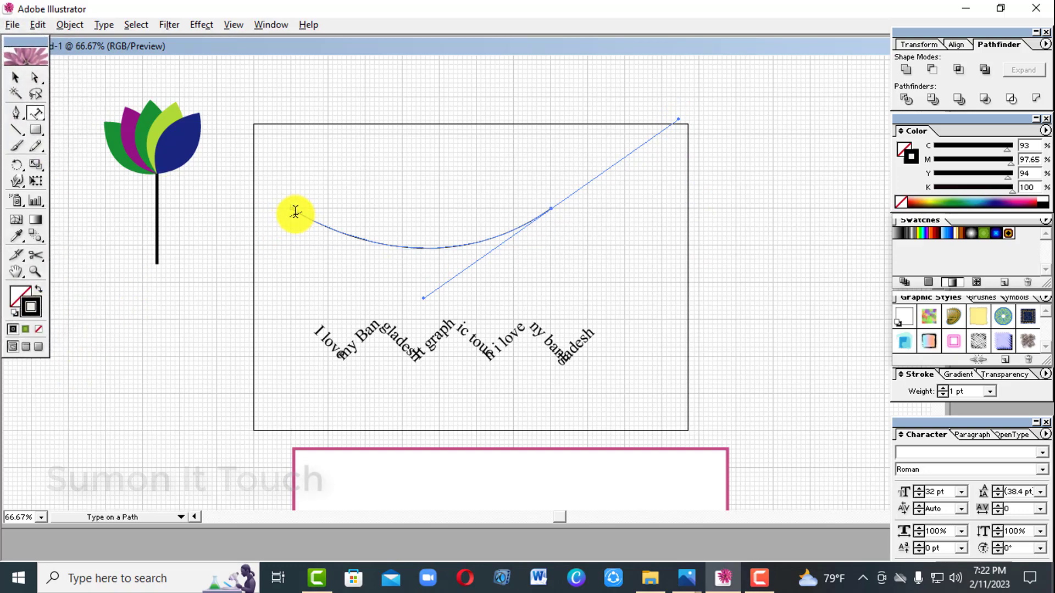
pyautogui.click(295, 212)
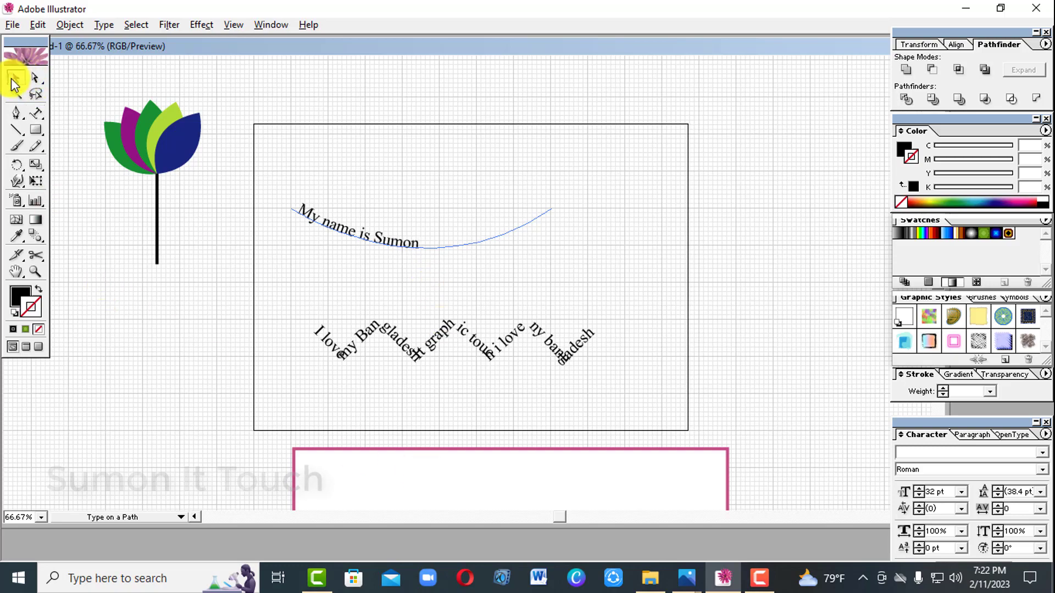
pyautogui.click(14, 81)
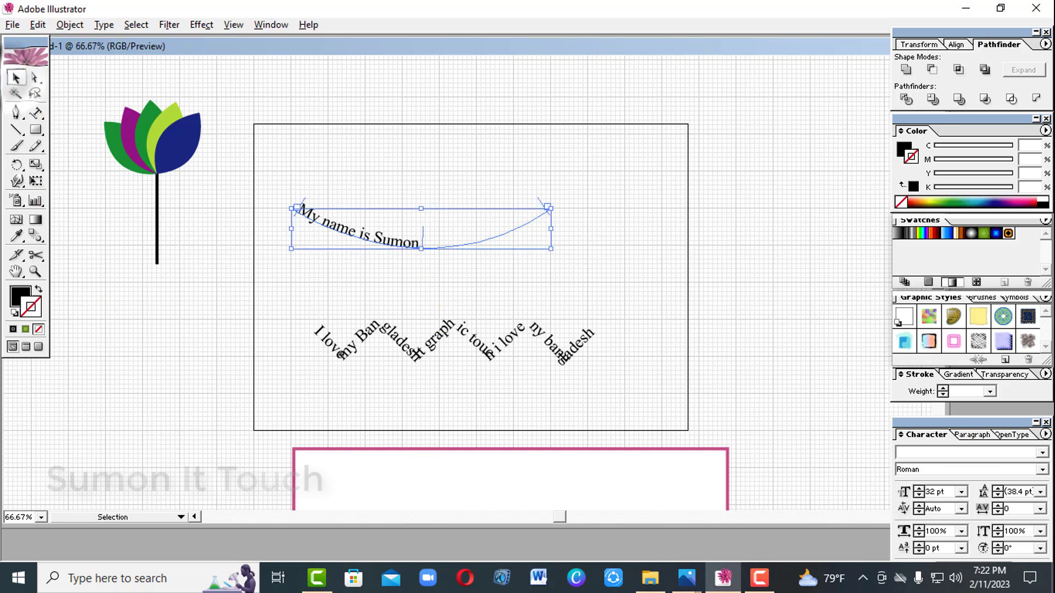
# - Set the curved text's font size to 63 pt and deselect it
pyautogui.click(918, 489)
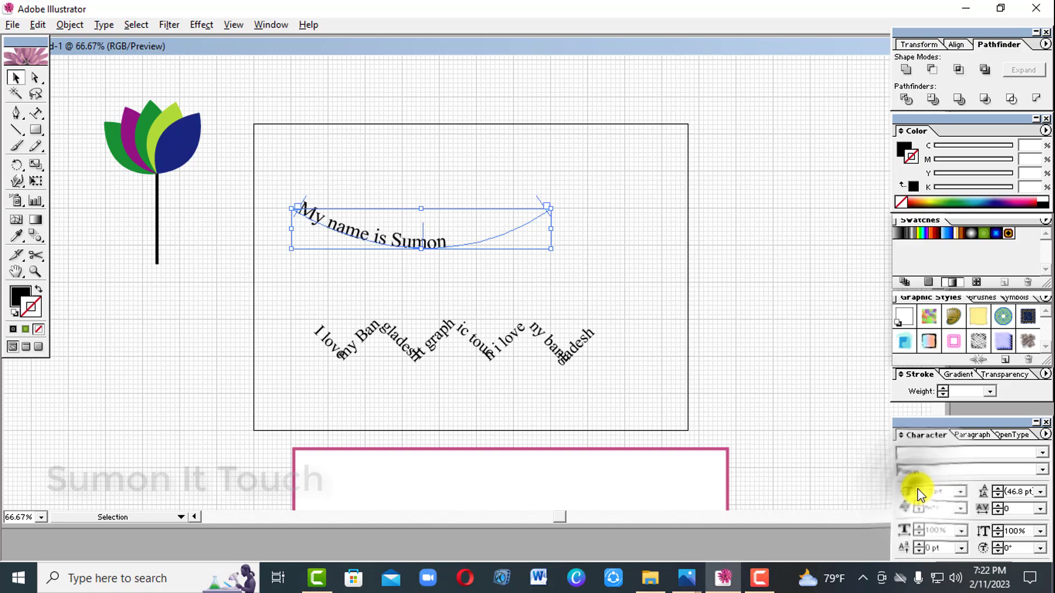
pyautogui.click(918, 489)
pyautogui.click(918, 489)
pyautogui.click(918, 489)
pyautogui.click(918, 489)
pyautogui.click(918, 489)
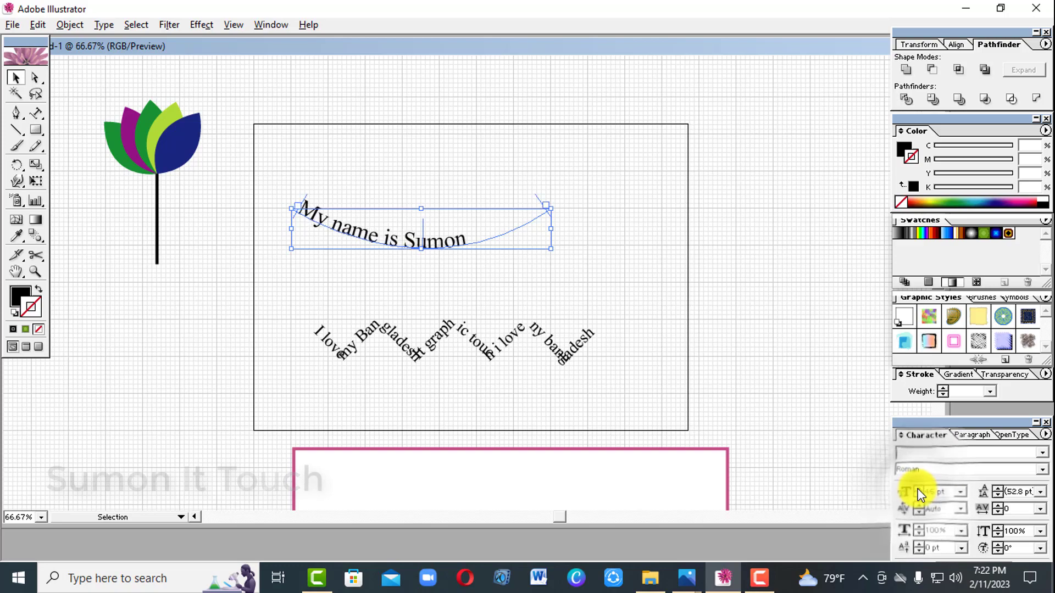
pyautogui.click(918, 489)
pyautogui.click(918, 489)
pyautogui.click(918, 489)
pyautogui.click(918, 489)
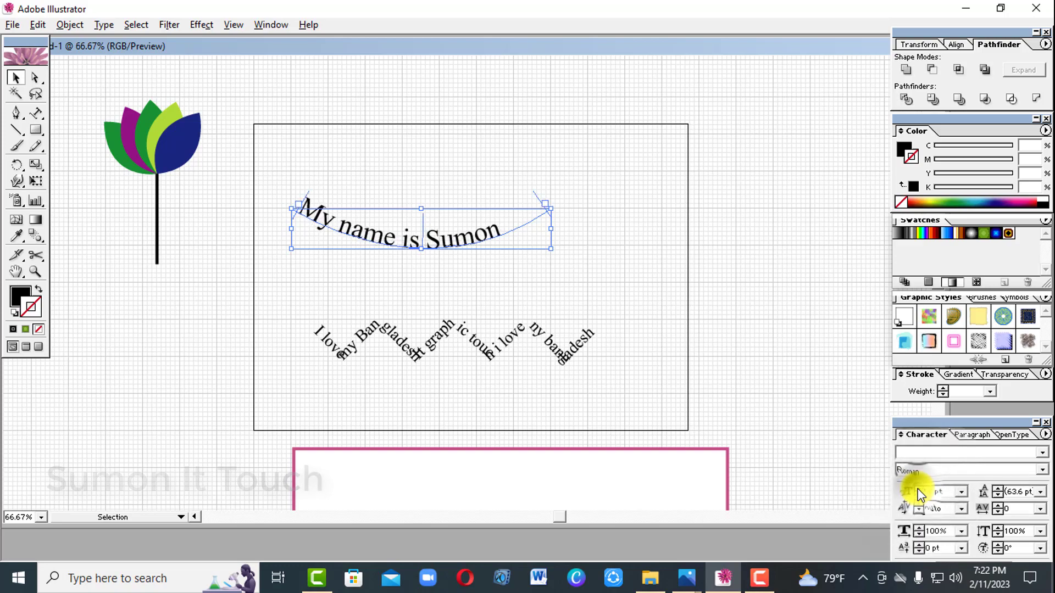
pyautogui.click(918, 489)
pyautogui.click(918, 489)
pyautogui.click(918, 489)
pyautogui.click(919, 489)
pyautogui.click(918, 489)
pyautogui.click(918, 489)
pyautogui.click(918, 488)
pyautogui.click(918, 489)
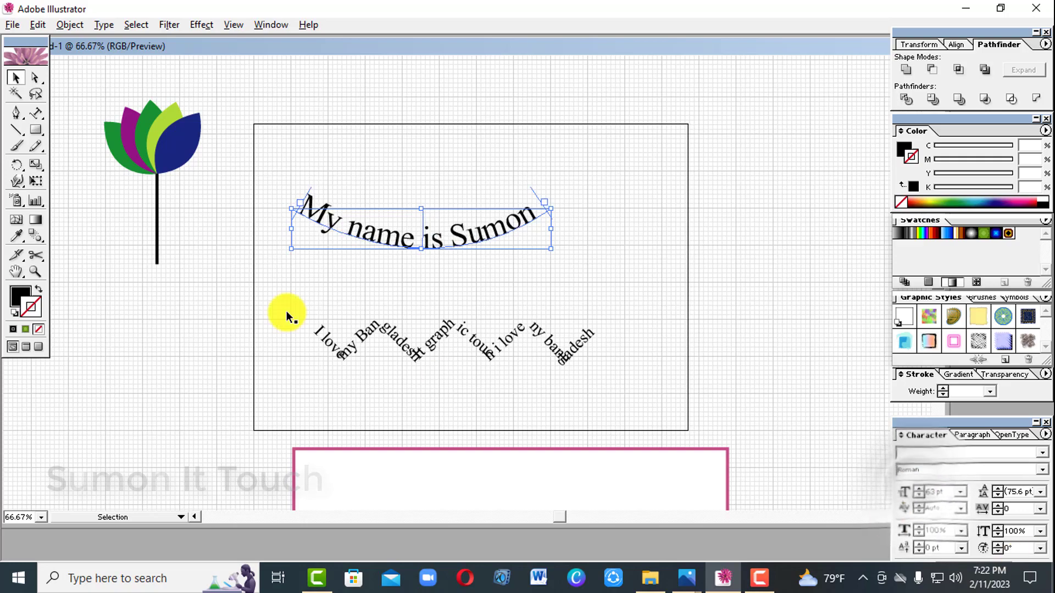
pyautogui.click(197, 284)
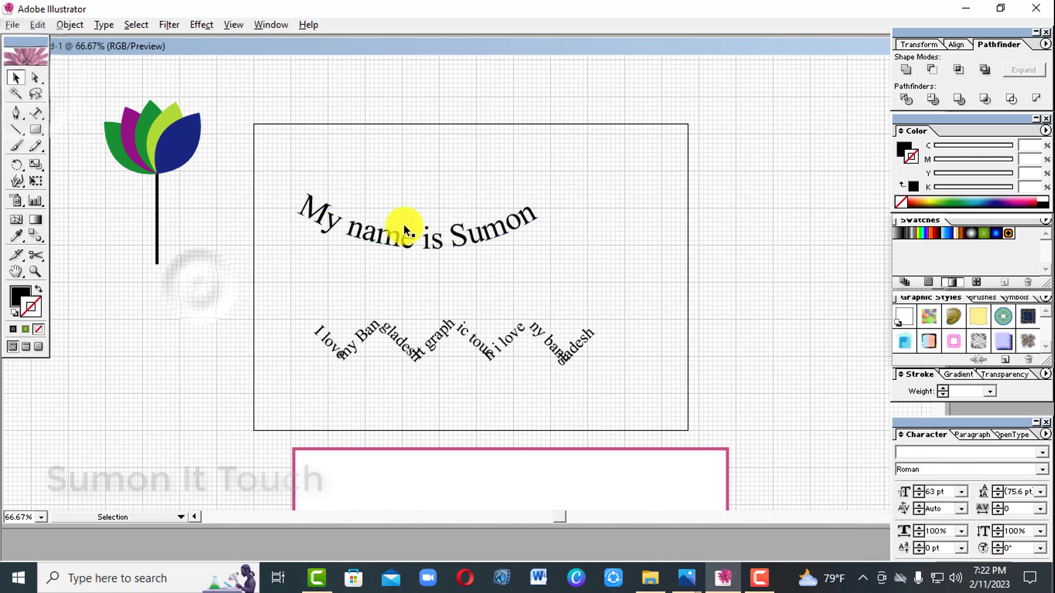
# - Move the curved and zigzag texts out of the rectangle to below the flower, and scale both down together to under half size
pyautogui.moveTo(404, 224); pyautogui.dragTo(166, 341)
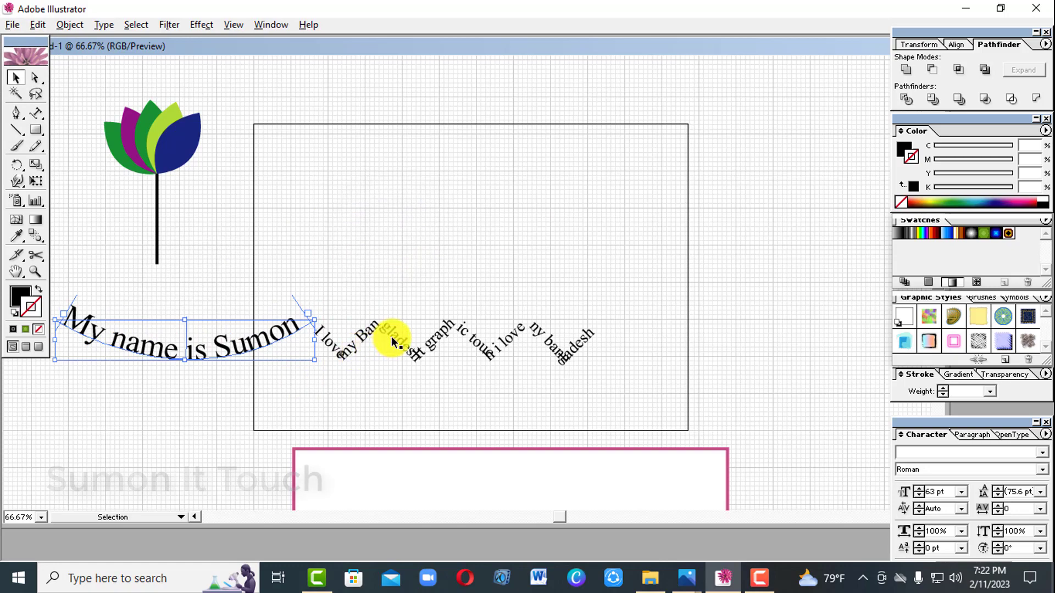
pyautogui.moveTo(392, 342); pyautogui.dragTo(137, 297)
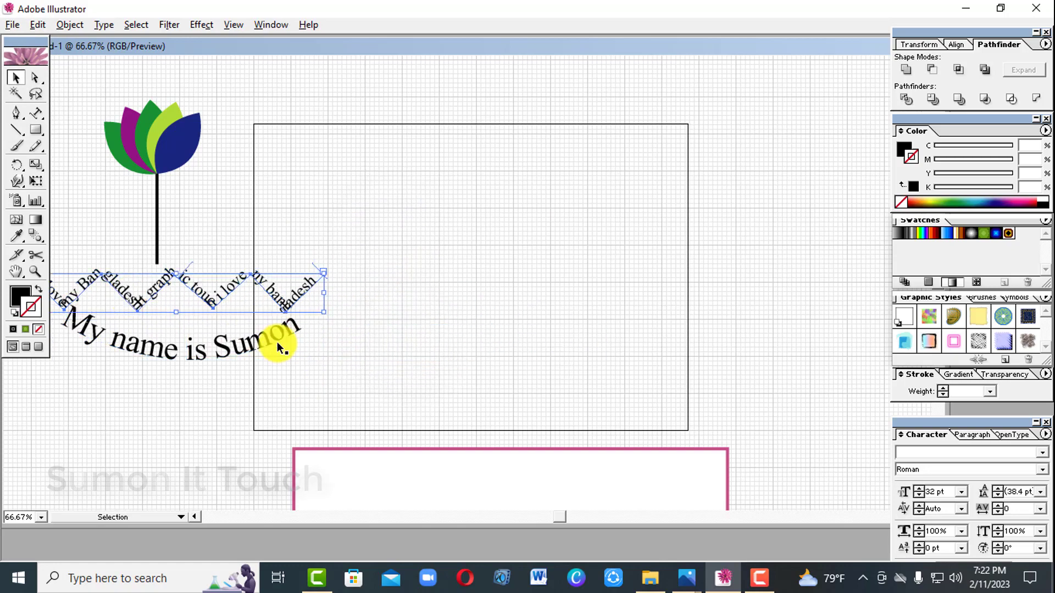
pyautogui.click(517, 359)
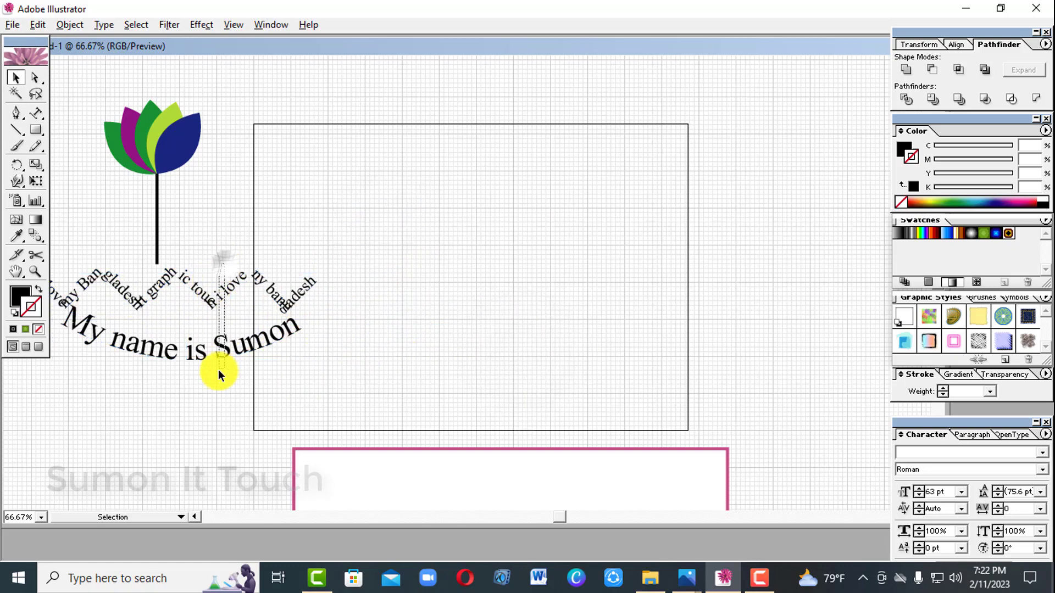
pyautogui.moveTo(218, 371); pyautogui.dragTo(220, 369)
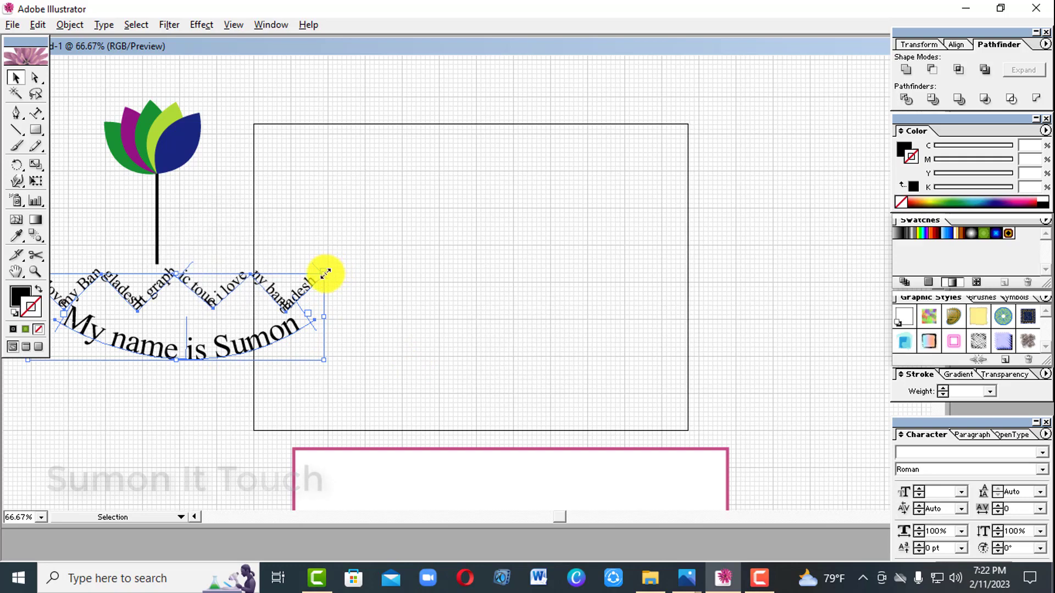
pyautogui.moveTo(325, 273); pyautogui.dragTo(189, 279)
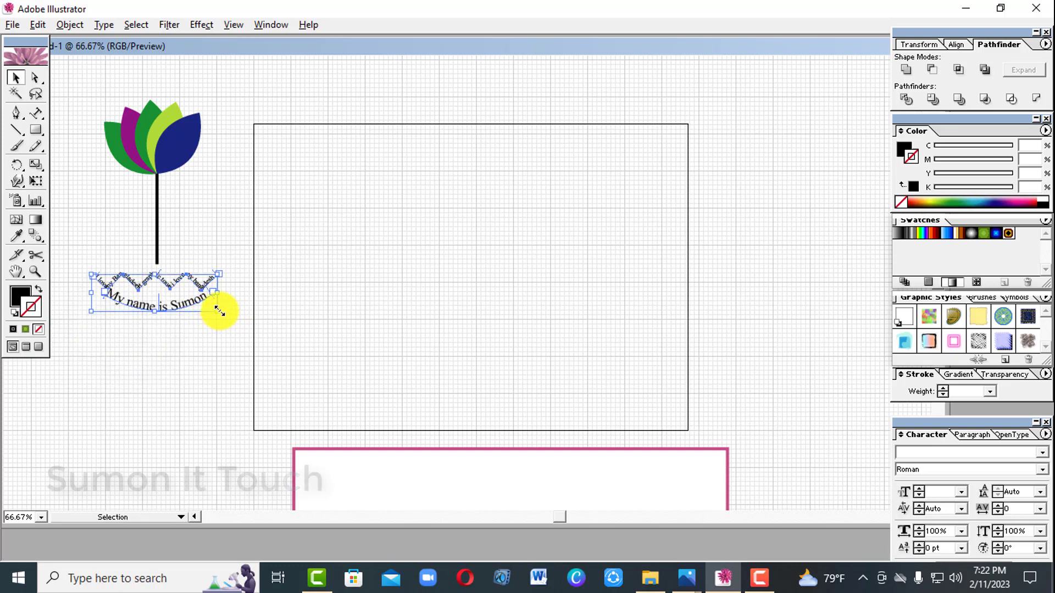
# - Enlarge the zigzag and curved texts to about 1.4 times their size, and scale the flower above them down to about 60%
pyautogui.moveTo(220, 311); pyautogui.dragTo(242, 338)
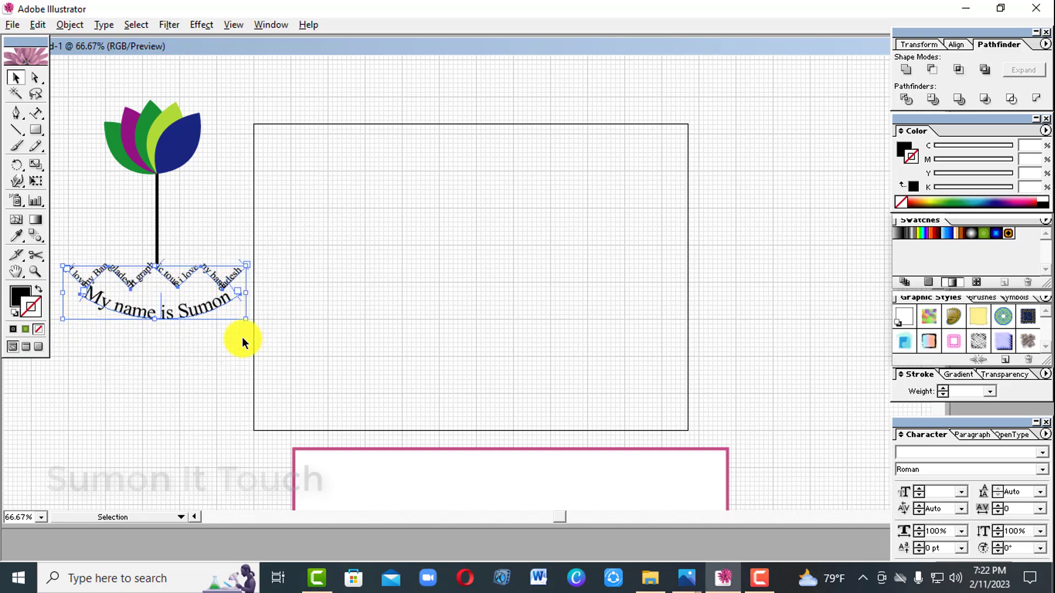
pyautogui.keyDown('shift'); pyautogui.click(170, 129); pyautogui.keyUp('shift')
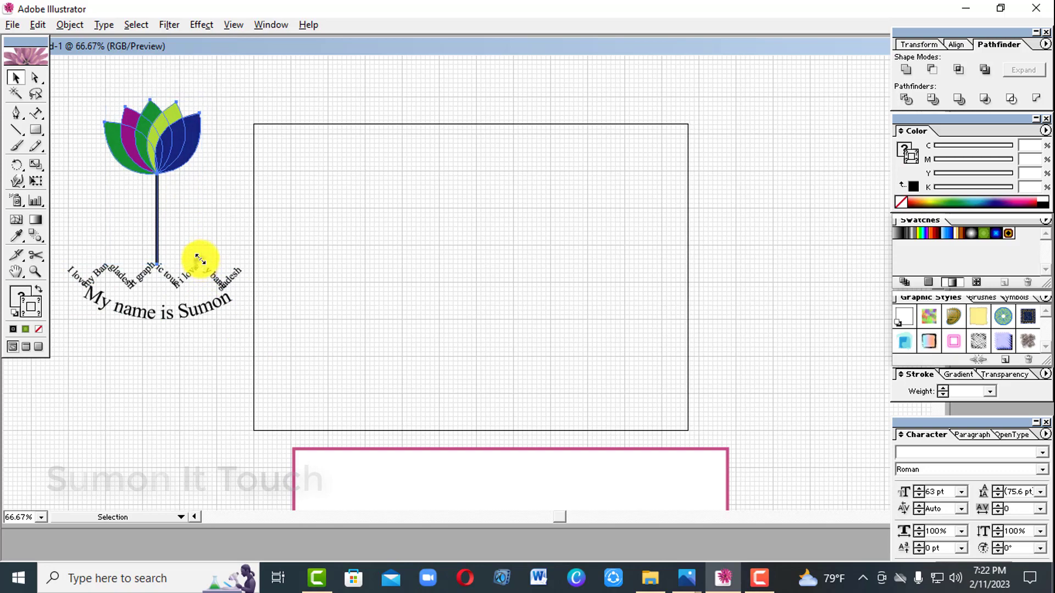
pyautogui.moveTo(200, 259); pyautogui.dragTo(195, 237)
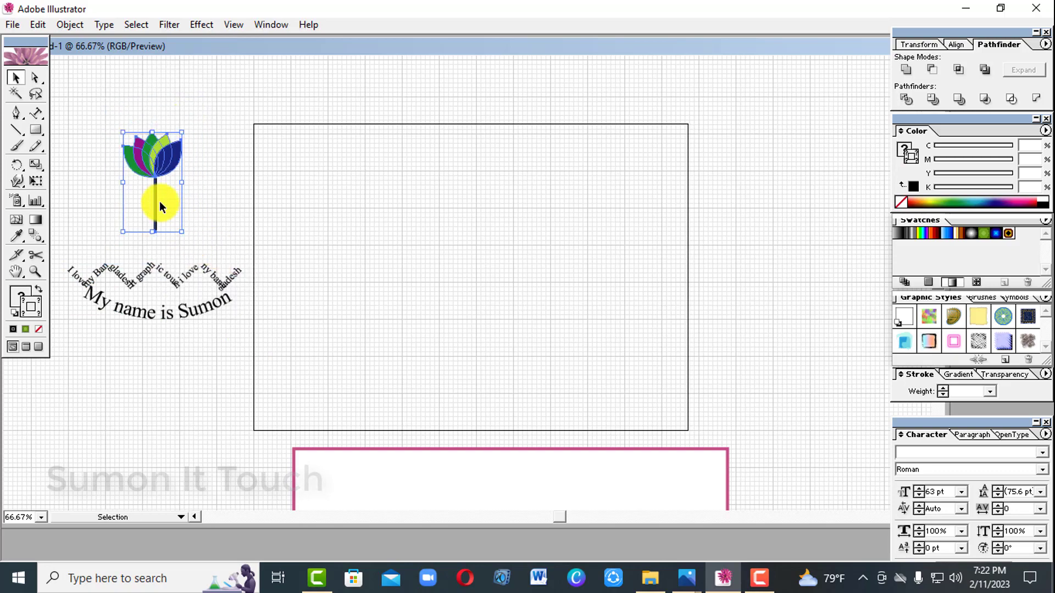
pyautogui.click(234, 204)
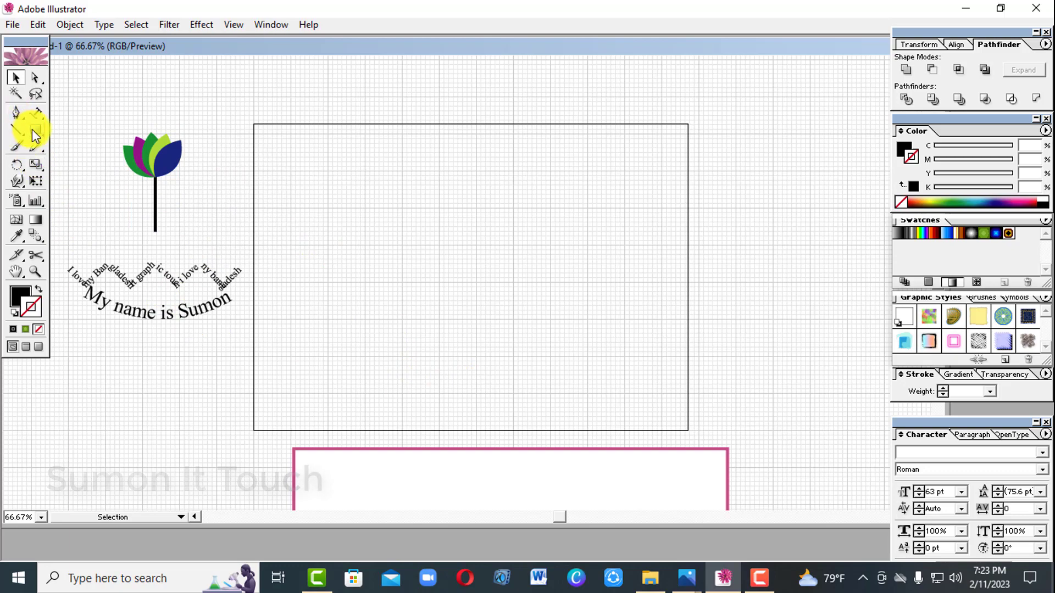
# - Draw a small square against the large rectangle's left edge, and give it a white fill and no stroke
pyautogui.moveTo(32, 129); pyautogui.dragTo(55, 136)
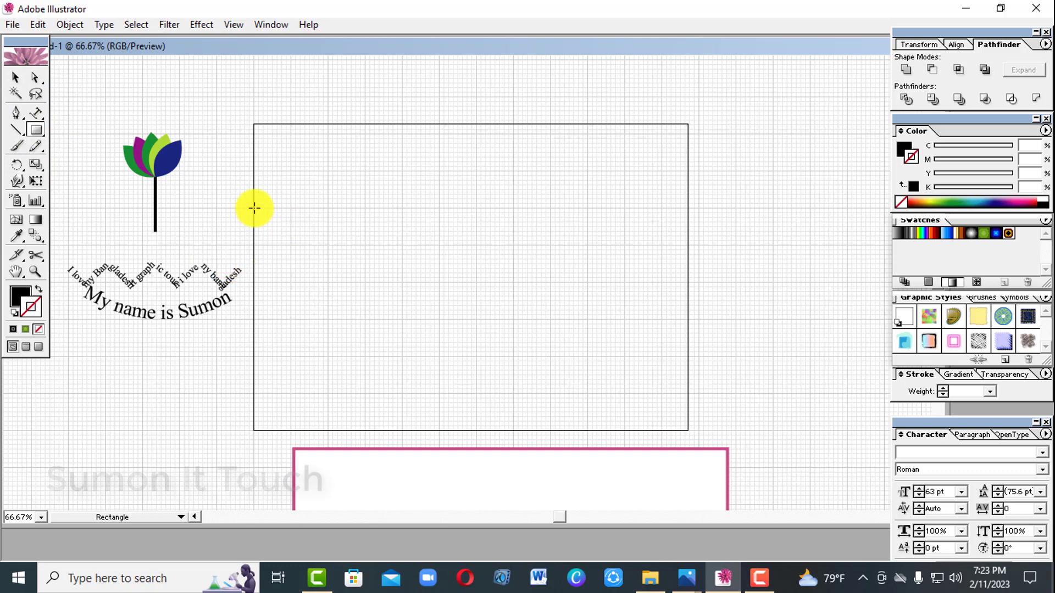
pyautogui.moveTo(254, 208); pyautogui.dragTo(292, 246)
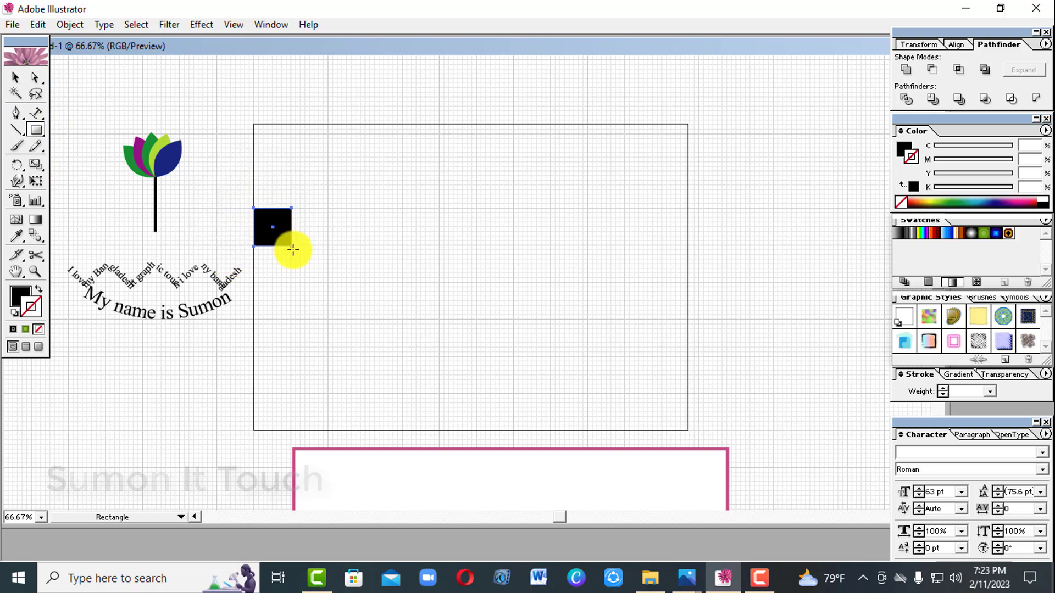
pyautogui.click(1043, 197)
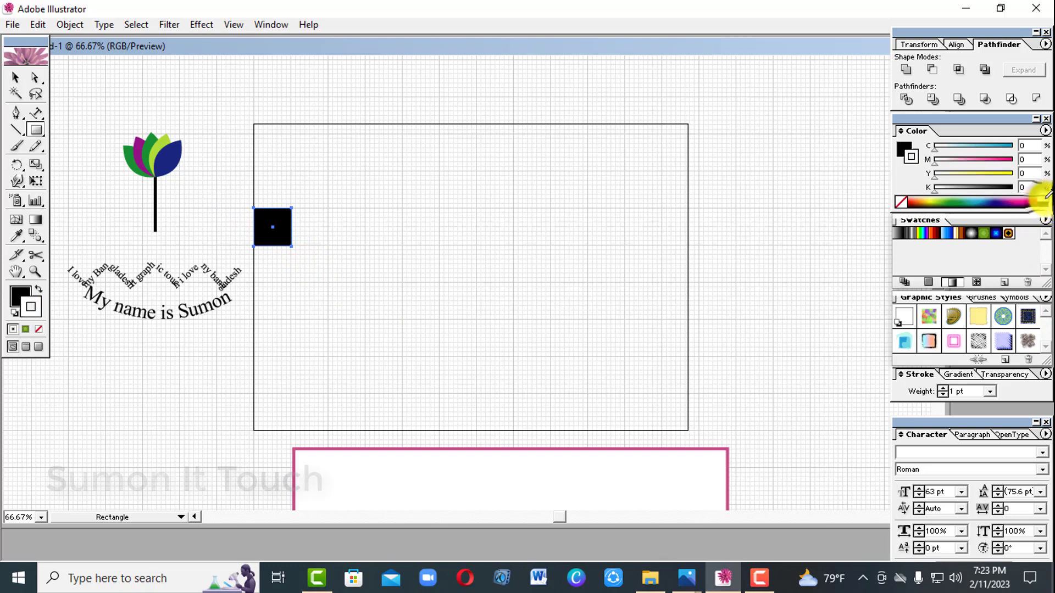
pyautogui.click(38, 290)
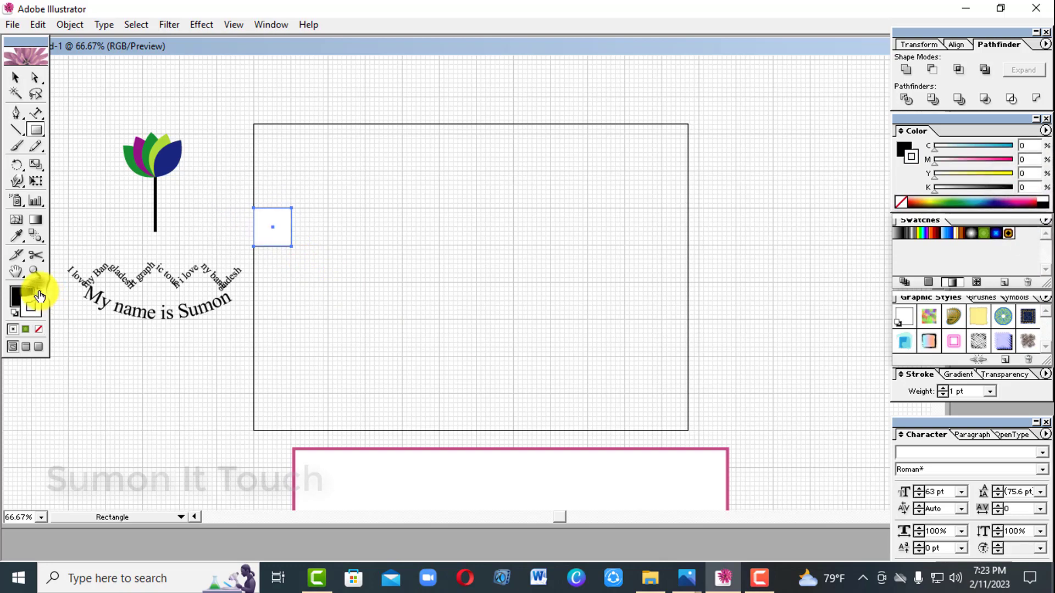
pyautogui.click(40, 332)
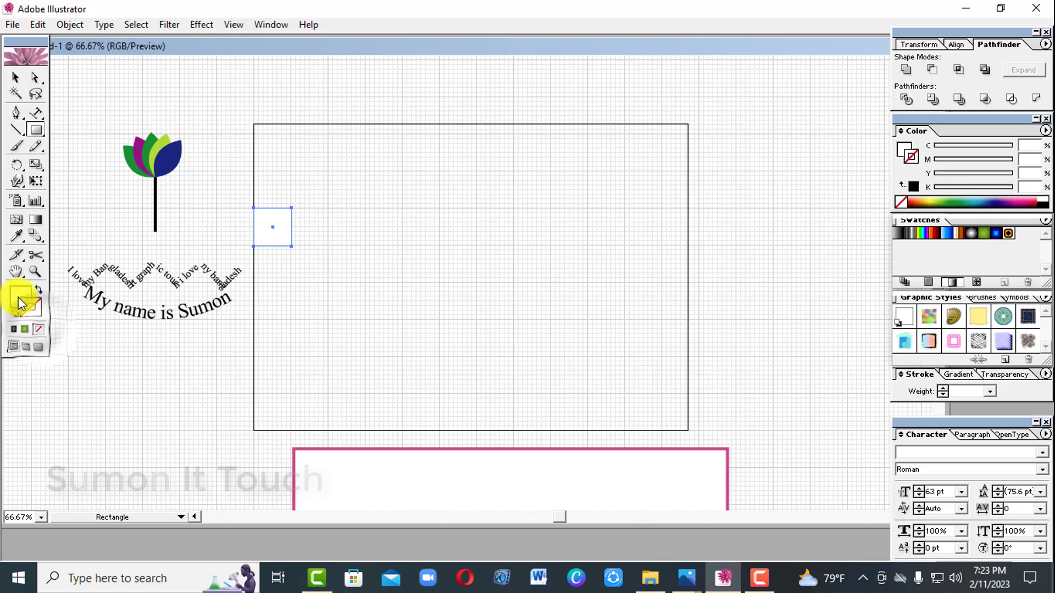
# - Duplicate the white square horizontally beside itself and repeat the copy three times to form a row of five squares
pyautogui.click(15, 77)
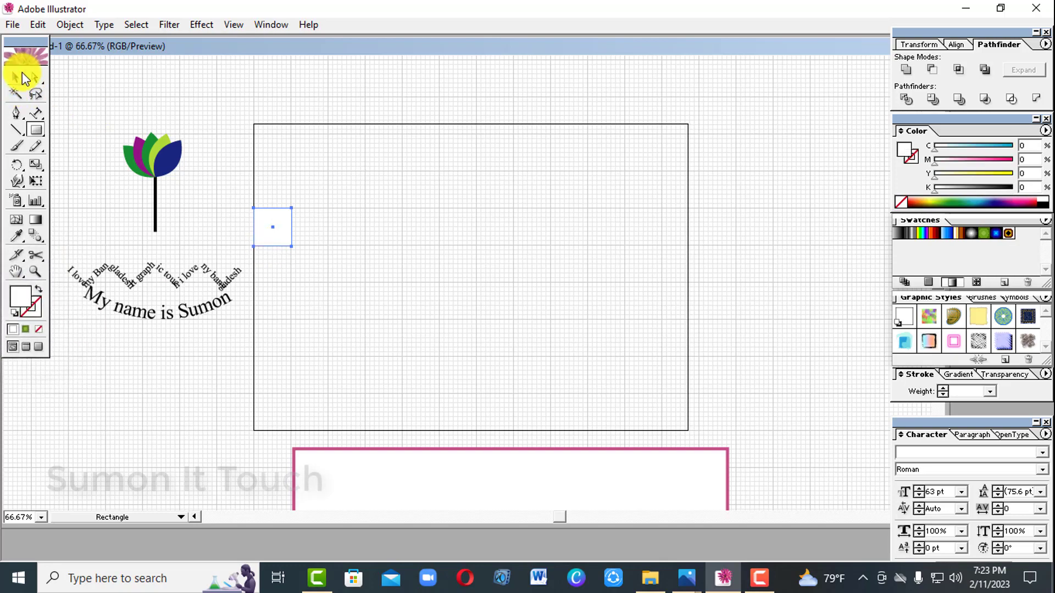
pyautogui.moveTo(278, 232); pyautogui.dragTo(318, 232)
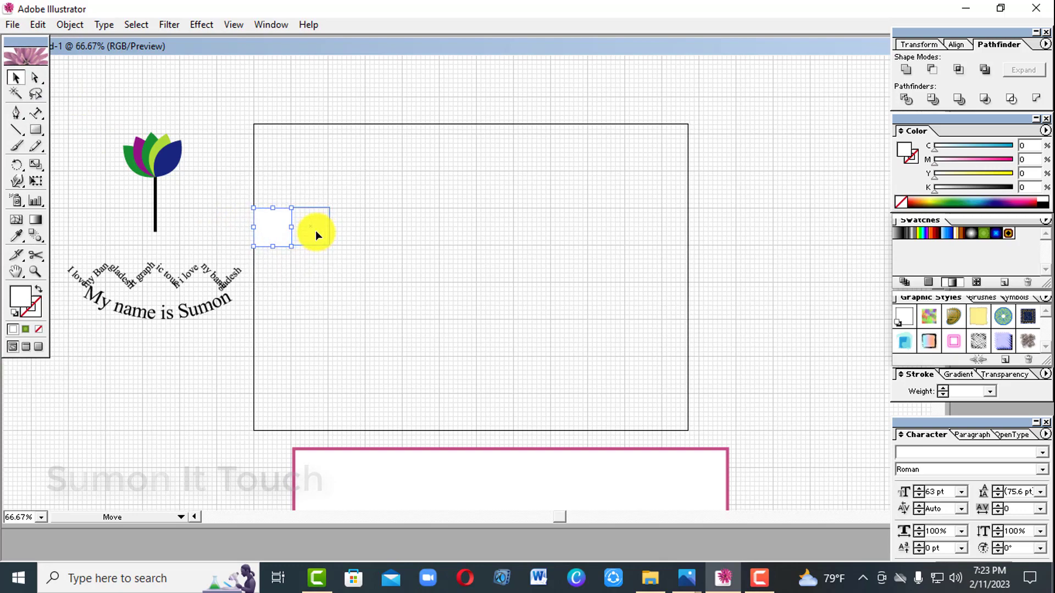
pyautogui.moveTo(313, 229); pyautogui.dragTo(313, 229)
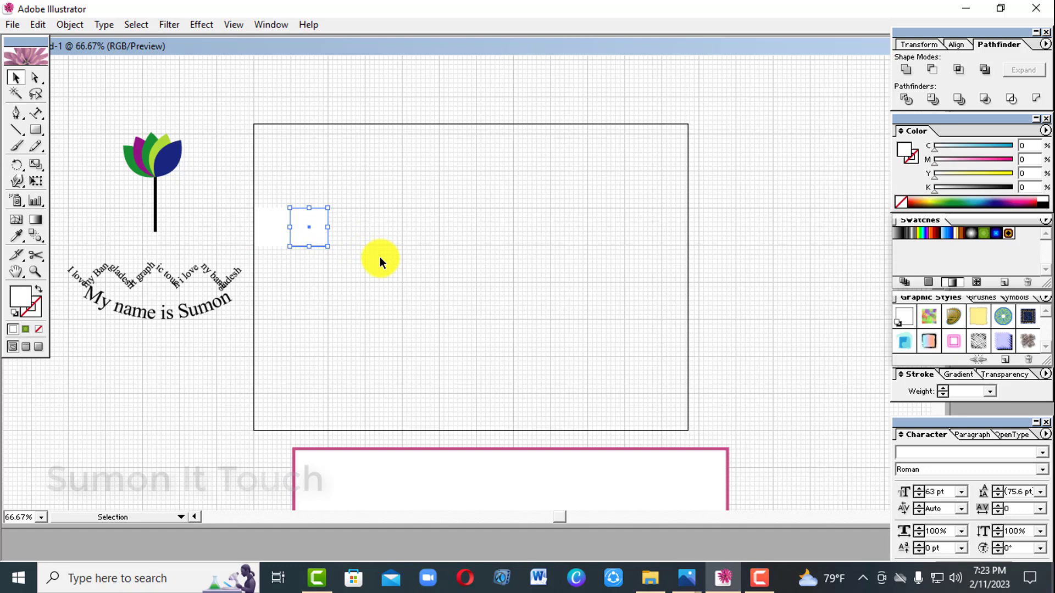
pyautogui.hotkey('ctrl', 'd')
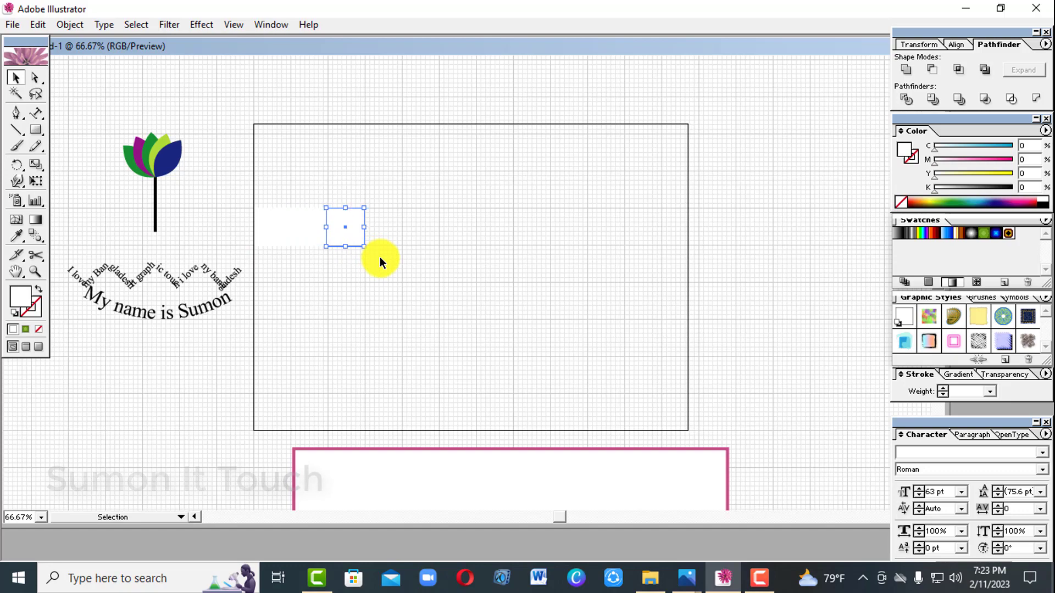
pyautogui.hotkey('ctrl', 'd')
pyautogui.hotkey('ctrl', 'd')
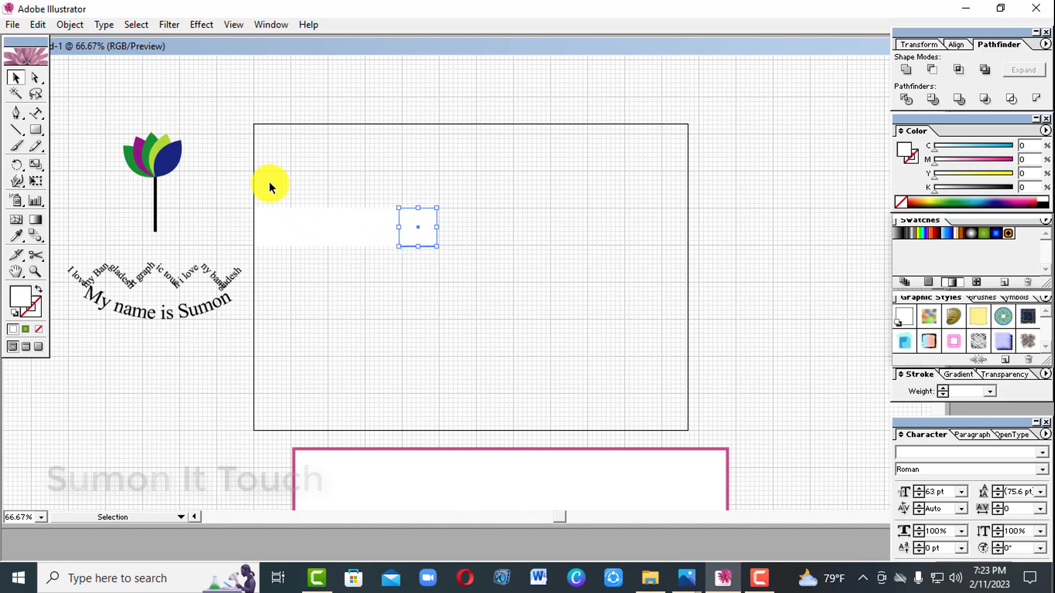
# - Scale the row of five squares up to about 1.8 times its size, stretch it slightly taller, and deselect it
pyautogui.moveTo(259, 177); pyautogui.dragTo(443, 294)
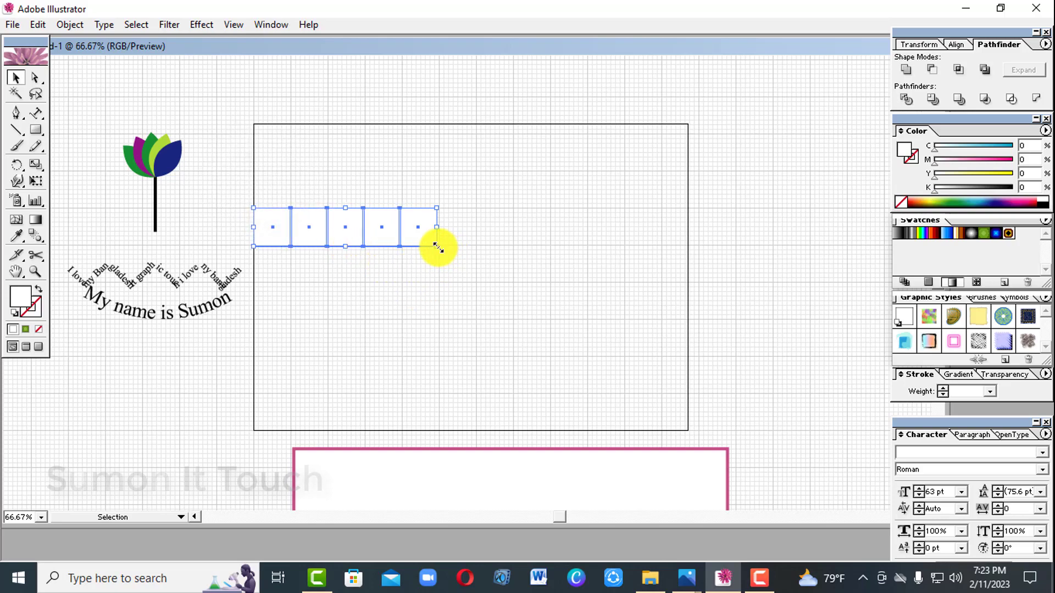
pyautogui.moveTo(438, 246); pyautogui.dragTo(582, 297)
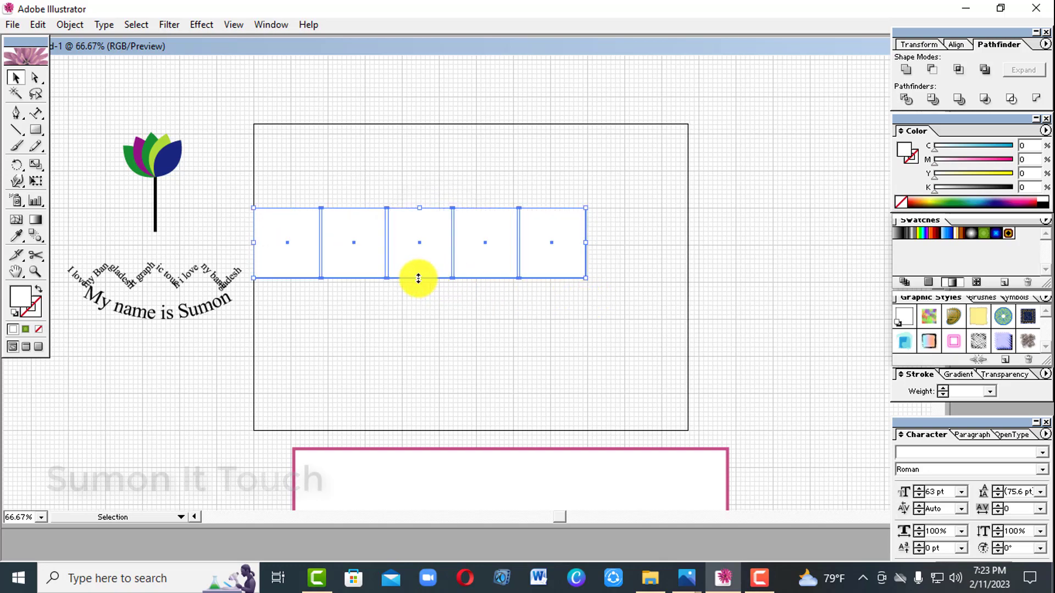
pyautogui.moveTo(418, 279); pyautogui.dragTo(421, 281)
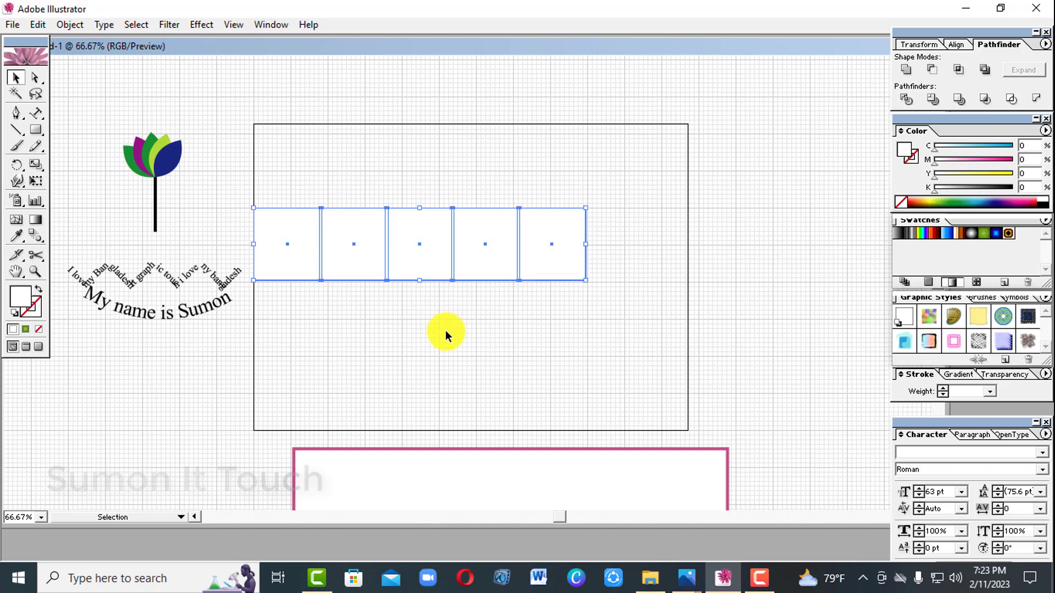
pyautogui.click(445, 331)
# - Apply a 1 pt black stroke to all five white squares, and deselect them
pyautogui.click(365, 255)
pyautogui.click(301, 251)
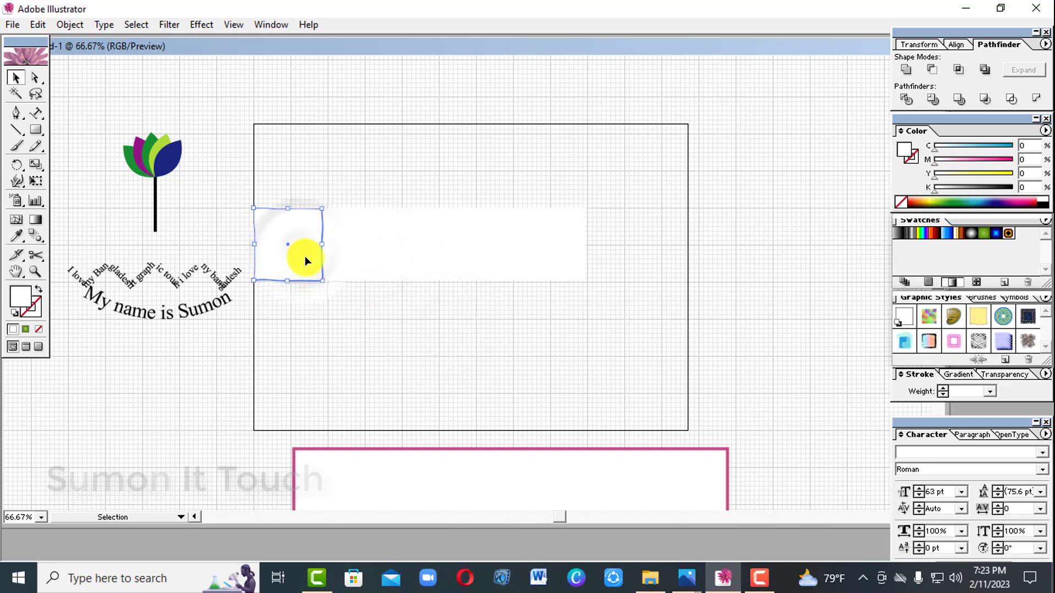
pyautogui.moveTo(265, 172); pyautogui.dragTo(573, 292)
pyautogui.click(35, 313)
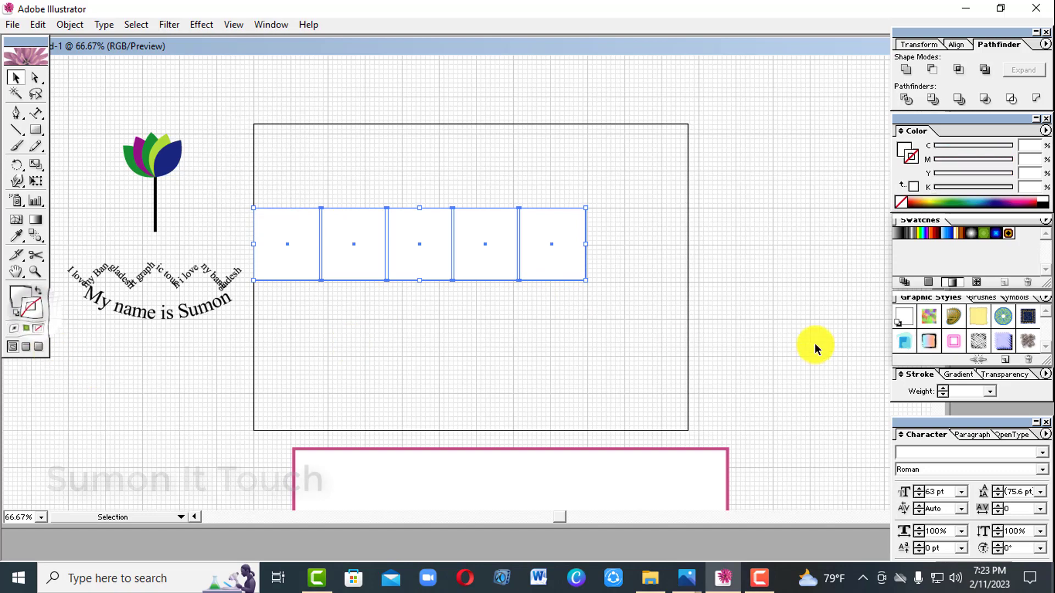
pyautogui.click(1043, 201)
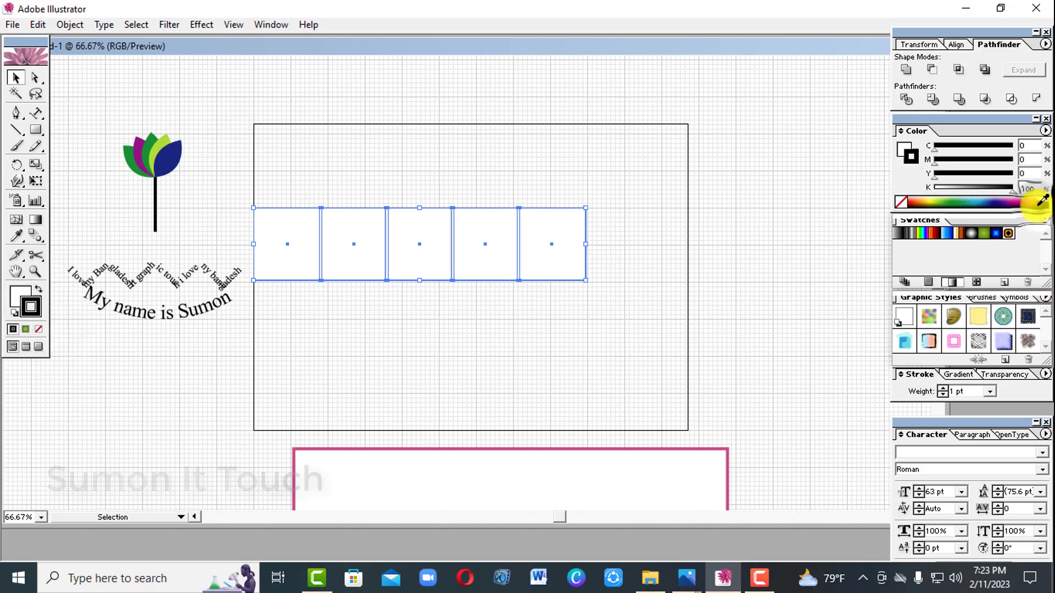
pyautogui.click(204, 94)
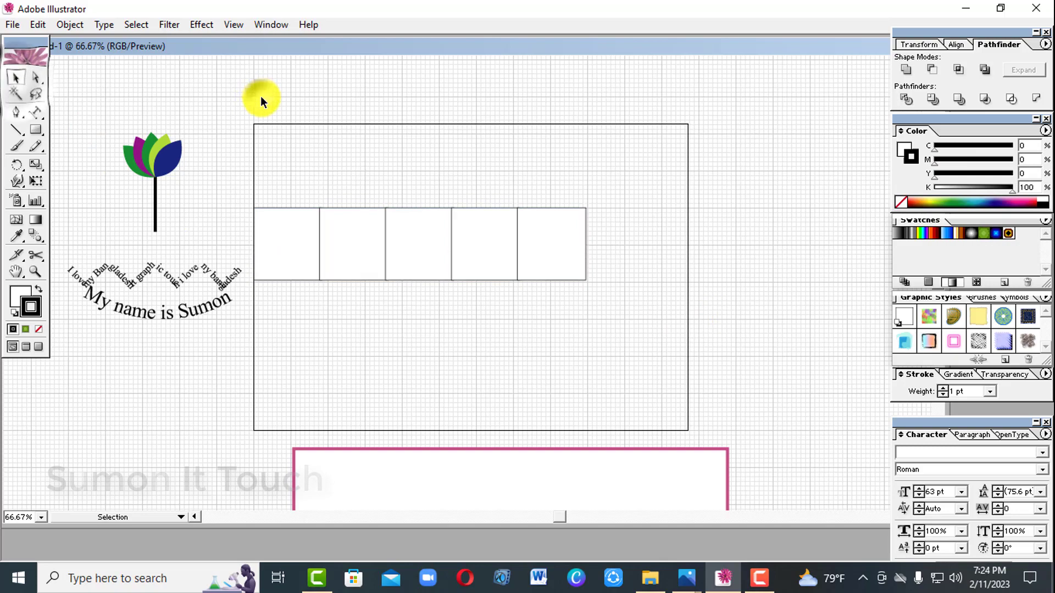
# - Add a line of point text above the row of squares with the person's first name in capitals
pyautogui.click(21, 117)
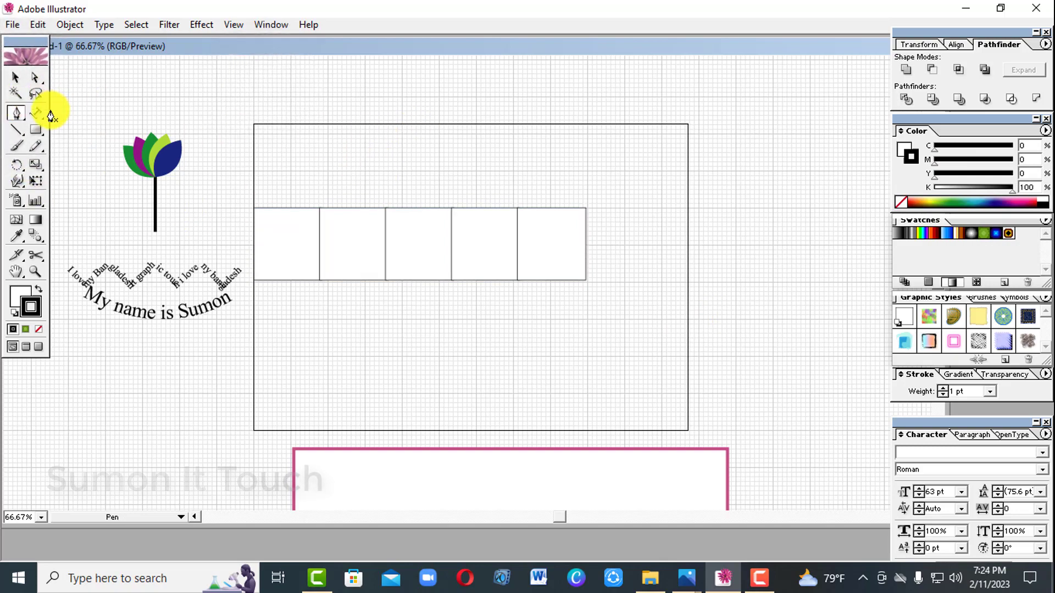
pyautogui.moveTo(36, 113)
pyautogui.mouseDown()
pyautogui.moveTo(63, 122)
pyautogui.moveTo(55, 115)
pyautogui.mouseUp()
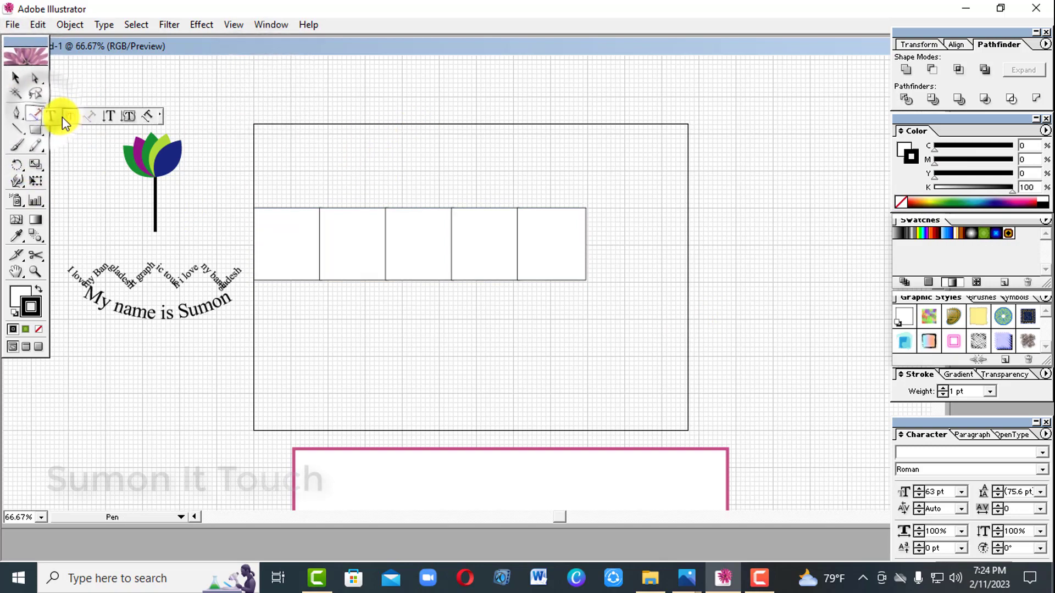
pyautogui.click(292, 173)
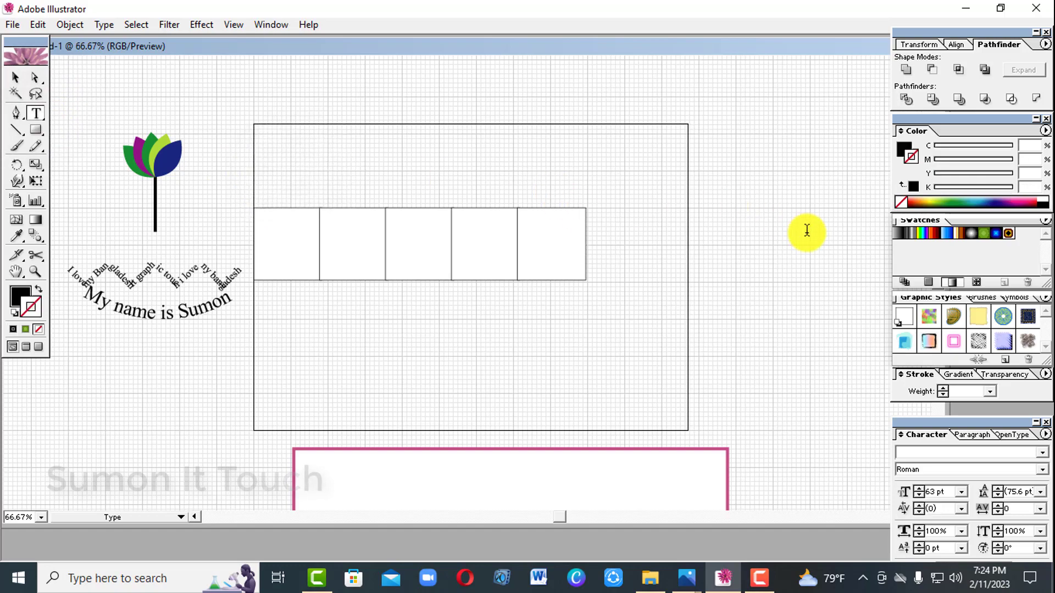
pyautogui.write('SUMON')
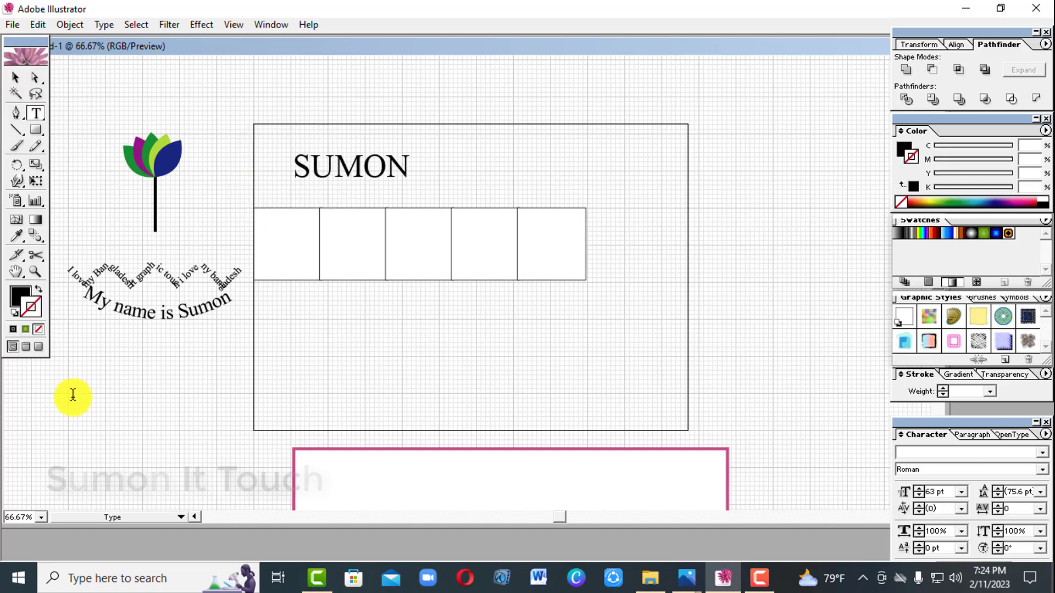
# - Set the font of the capitalised name text to Arial Bold
pyautogui.click(15, 78)
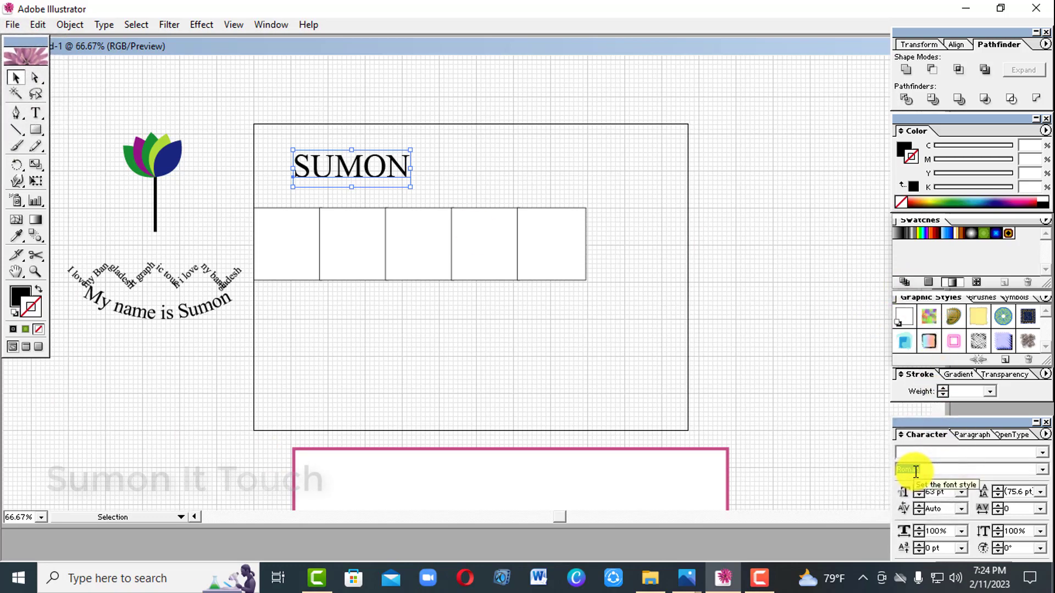
pyautogui.click(1045, 472)
pyautogui.click(1043, 473)
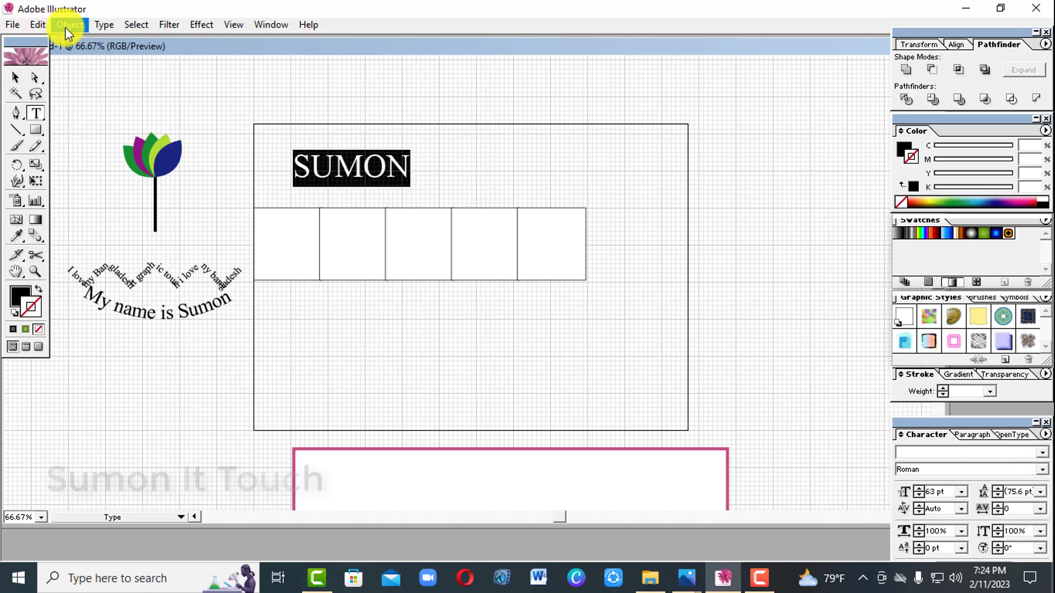
pyautogui.click(105, 24)
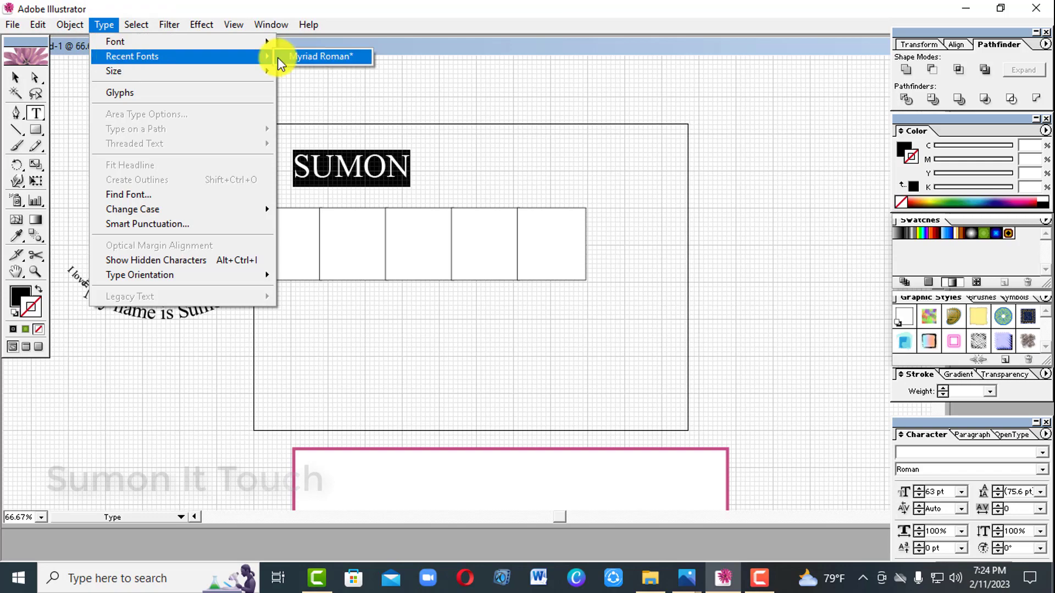
pyautogui.moveTo(273, 70)
pyautogui.moveTo(266, 39)
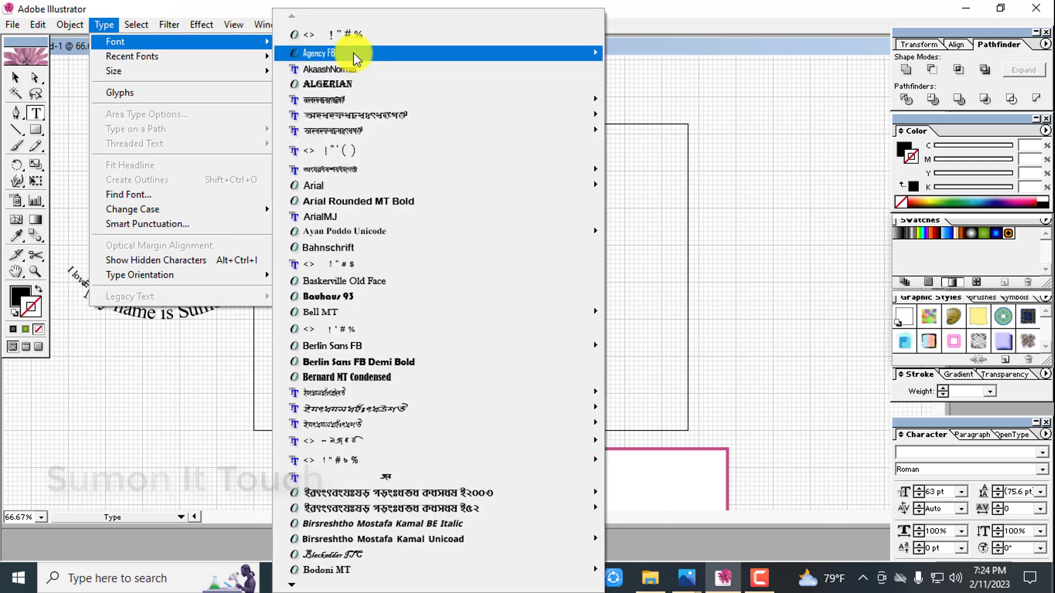
pyautogui.moveTo(532, 189)
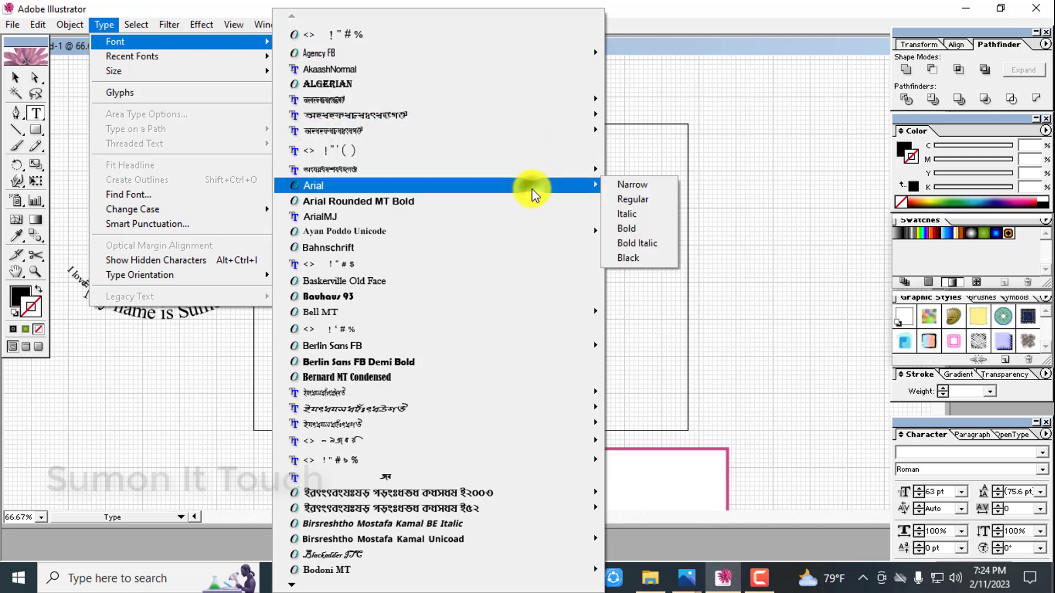
pyautogui.click(636, 230)
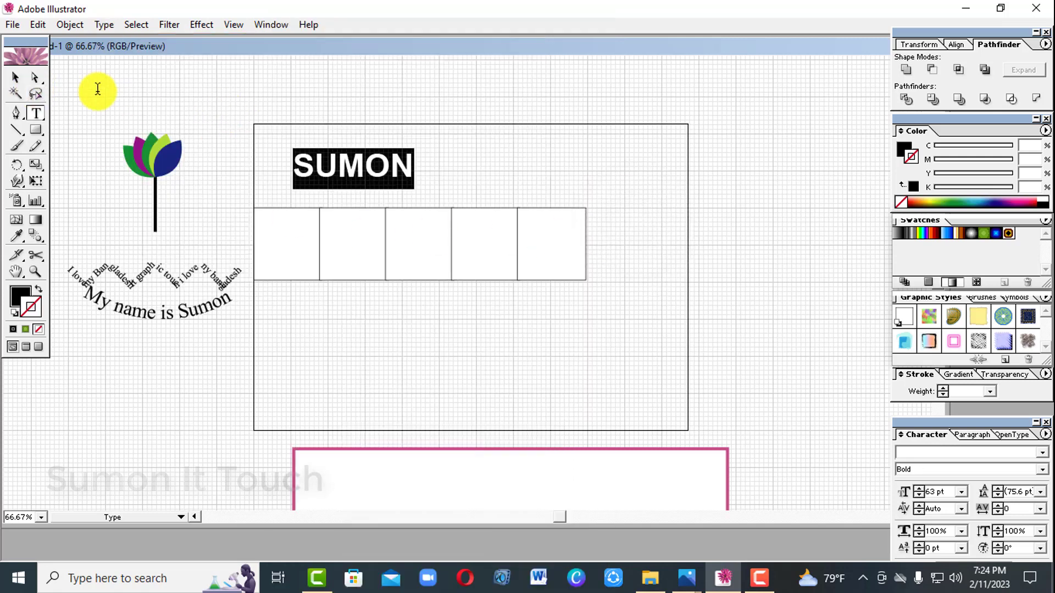
# - Move the name text right, above the last two squares, and convert it to outlines
pyautogui.click(16, 77)
pyautogui.moveTo(337, 171); pyautogui.dragTo(503, 181)
pyautogui.click(82, 26)
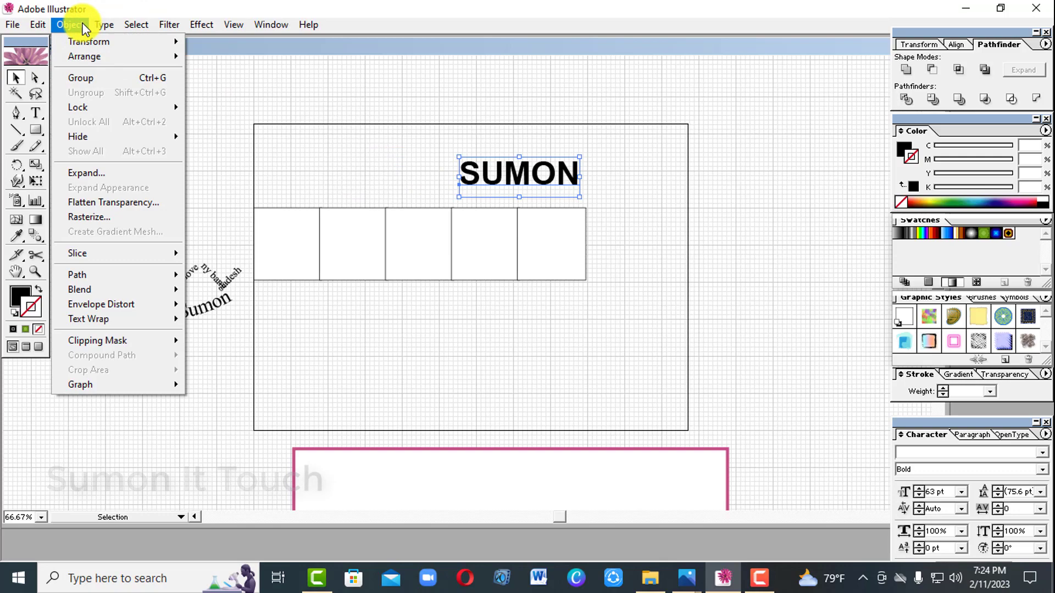
pyautogui.moveTo(100, 27)
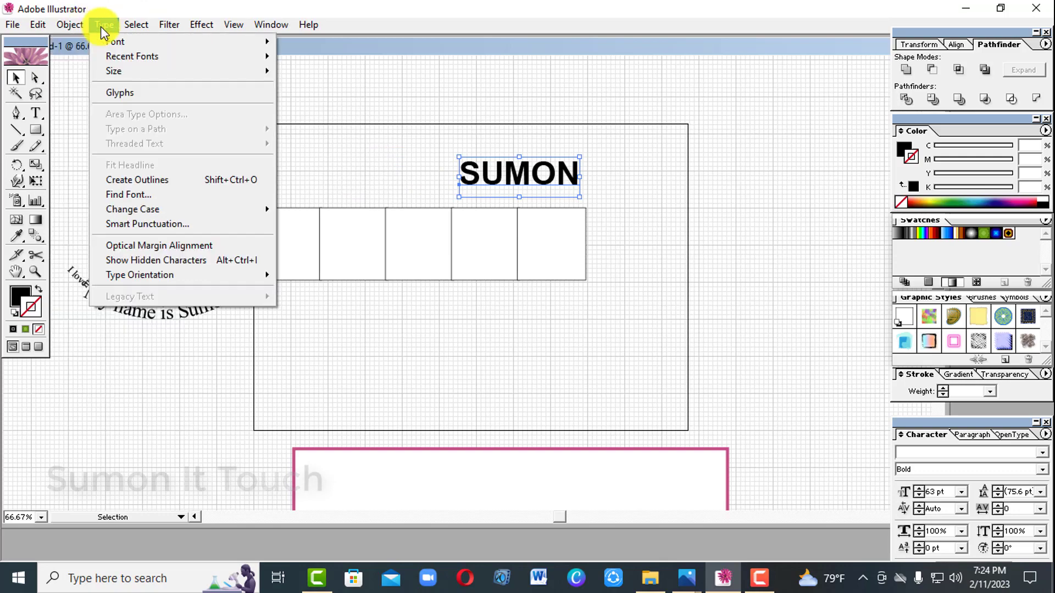
pyautogui.click(169, 186)
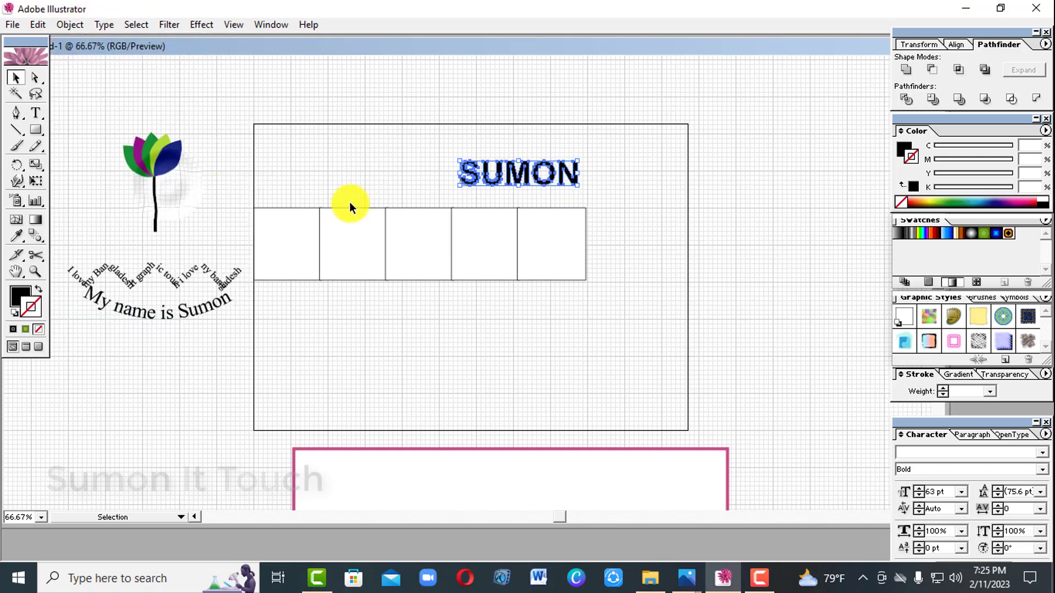
# - Ungroup the outlined name into separate letters, try moving the first letter into the first square, and undo that move
pyautogui.rightClick(520, 181)
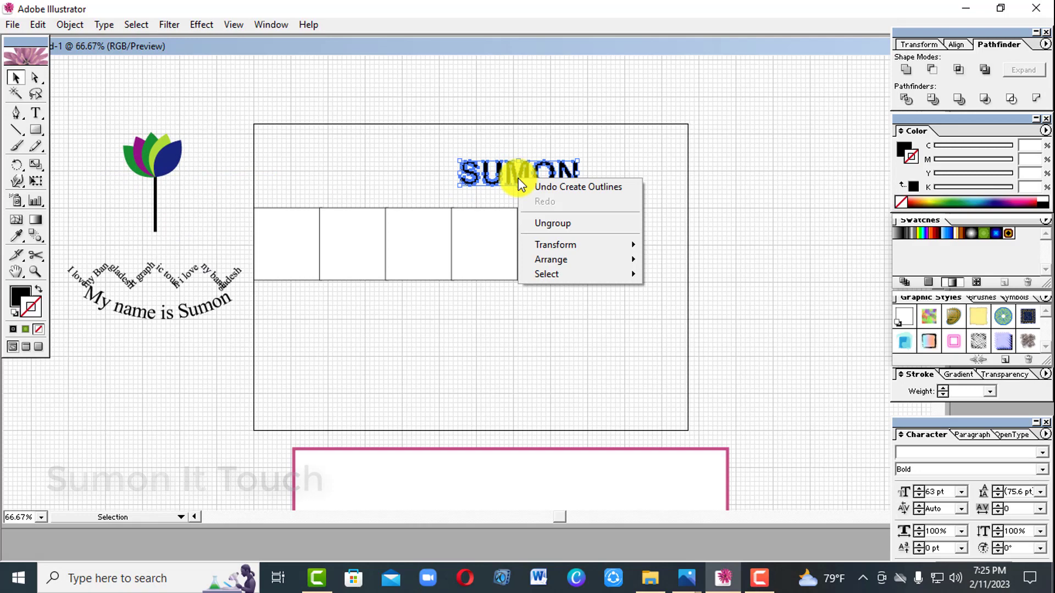
pyautogui.click(556, 223)
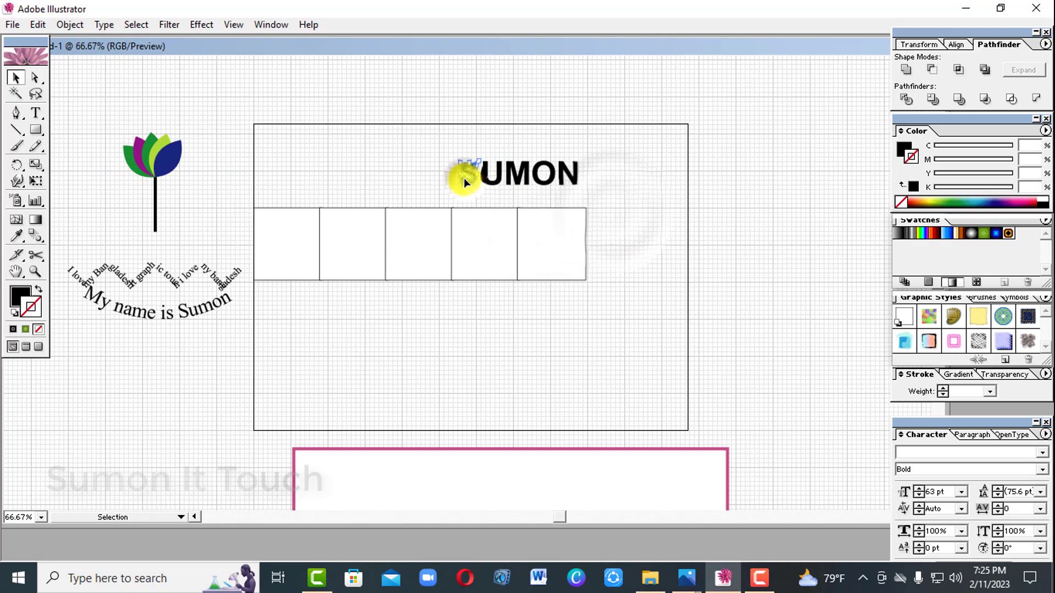
pyautogui.moveTo(464, 178); pyautogui.dragTo(282, 252)
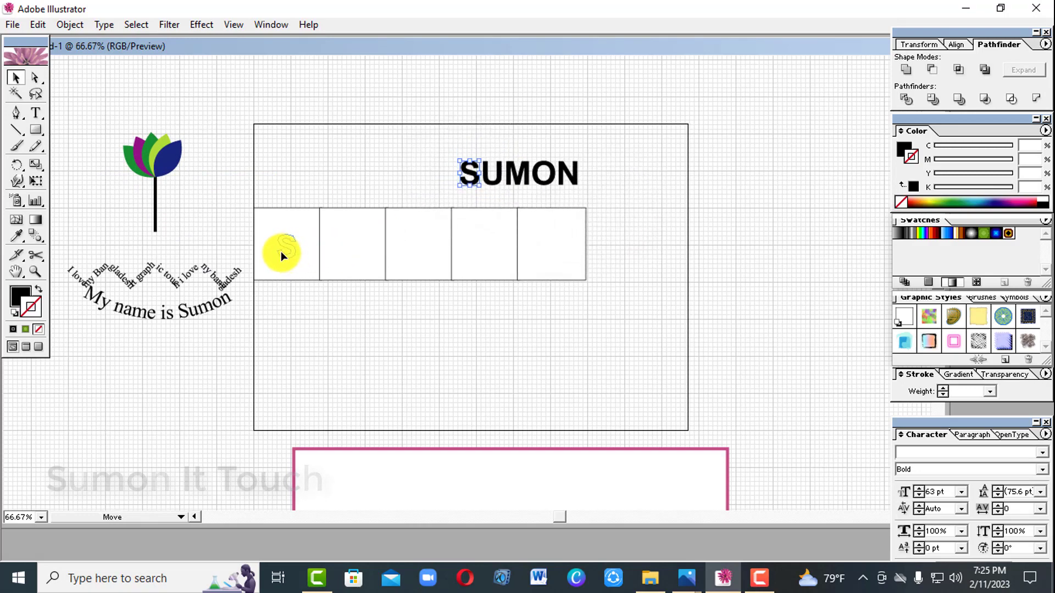
pyautogui.hotkey('ctrl', 'z')
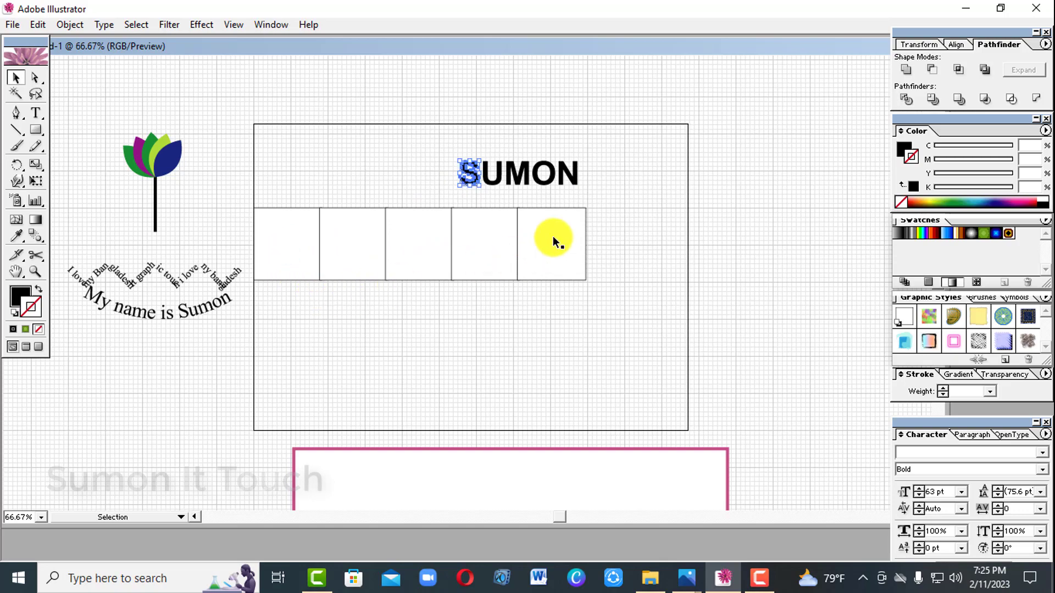
# - Enlarge all five outlined letters together and place them over the row of squares, starting inside the first square
pyautogui.click(389, 135)
pyautogui.moveTo(481, 163); pyautogui.dragTo(620, 223)
pyautogui.moveTo(528, 183); pyautogui.dragTo(387, 253)
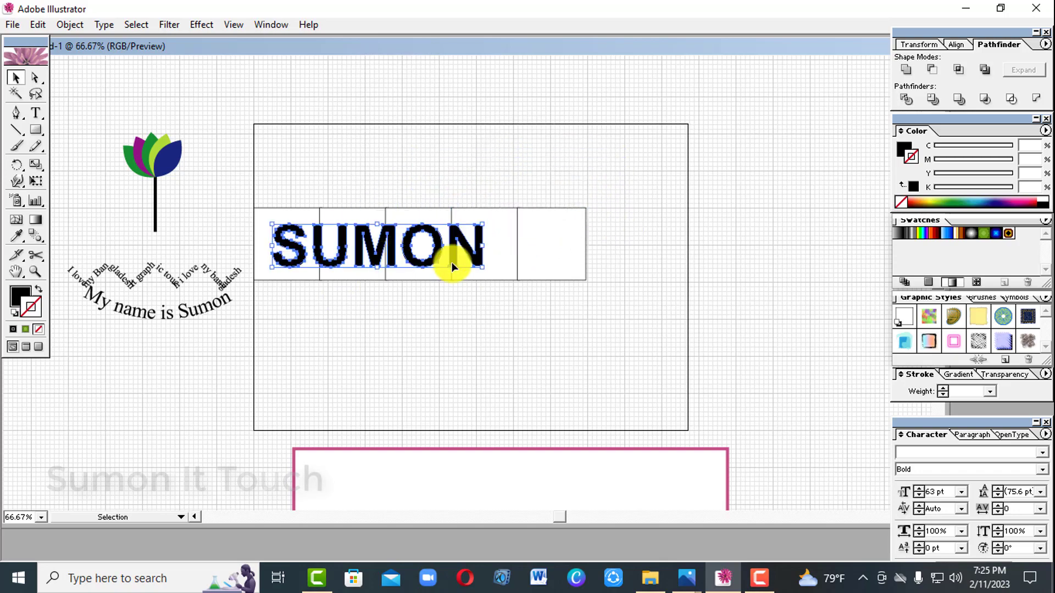
# - Spread the last four letters to the right so that each letter sits in its own square, and deselect them
pyautogui.moveTo(477, 259); pyautogui.dragTo(562, 262)
pyautogui.moveTo(431, 252); pyautogui.dragTo(498, 252)
pyautogui.hotkey('ctrl', 'z')
pyautogui.click(432, 254)
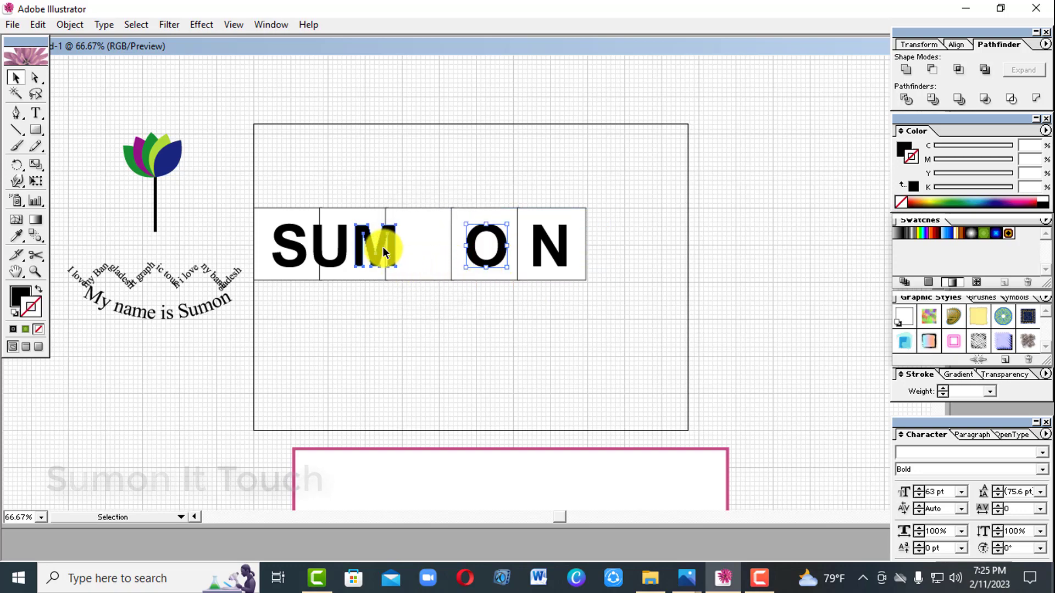
pyautogui.moveTo(383, 246); pyautogui.dragTo(424, 255)
pyautogui.moveTo(329, 258); pyautogui.dragTo(361, 261)
pyautogui.click(486, 349)
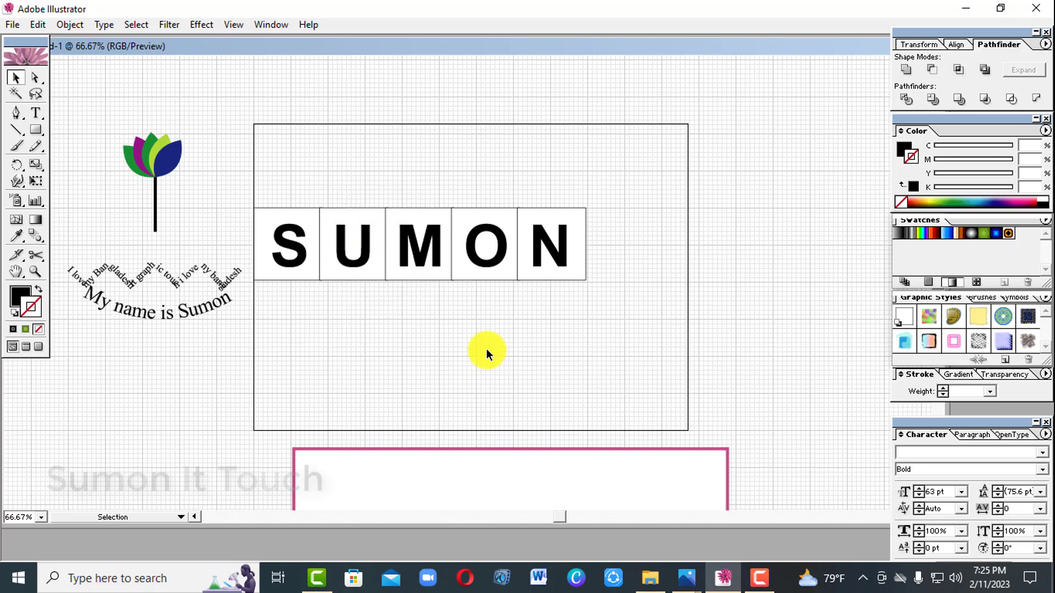
# - Group the first letter with its square and the second letter with its square
pyautogui.moveTo(295, 235); pyautogui.dragTo(280, 308)
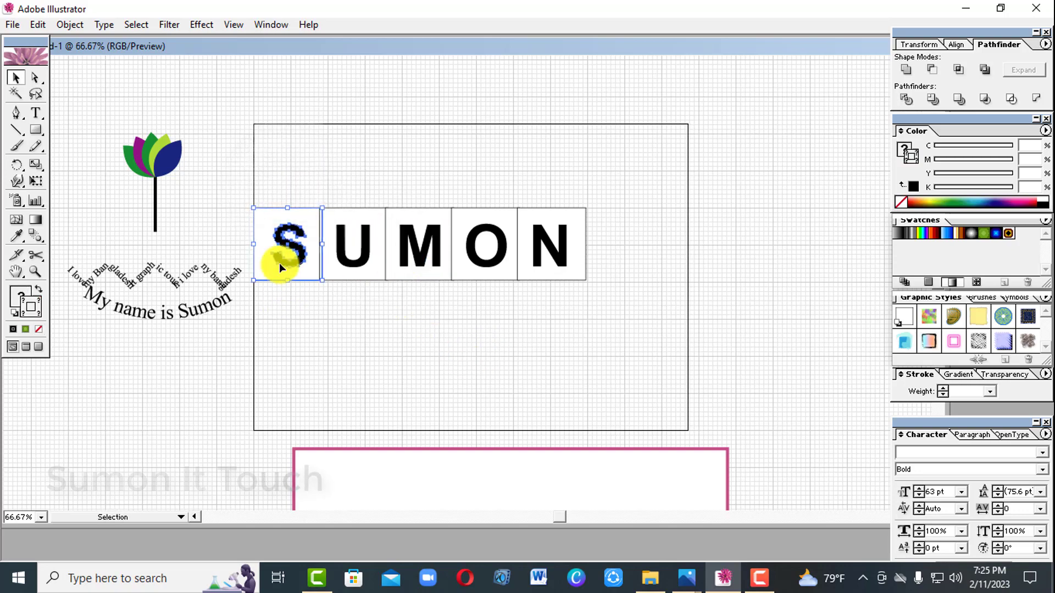
pyautogui.rightClick(275, 255)
pyautogui.click(292, 301)
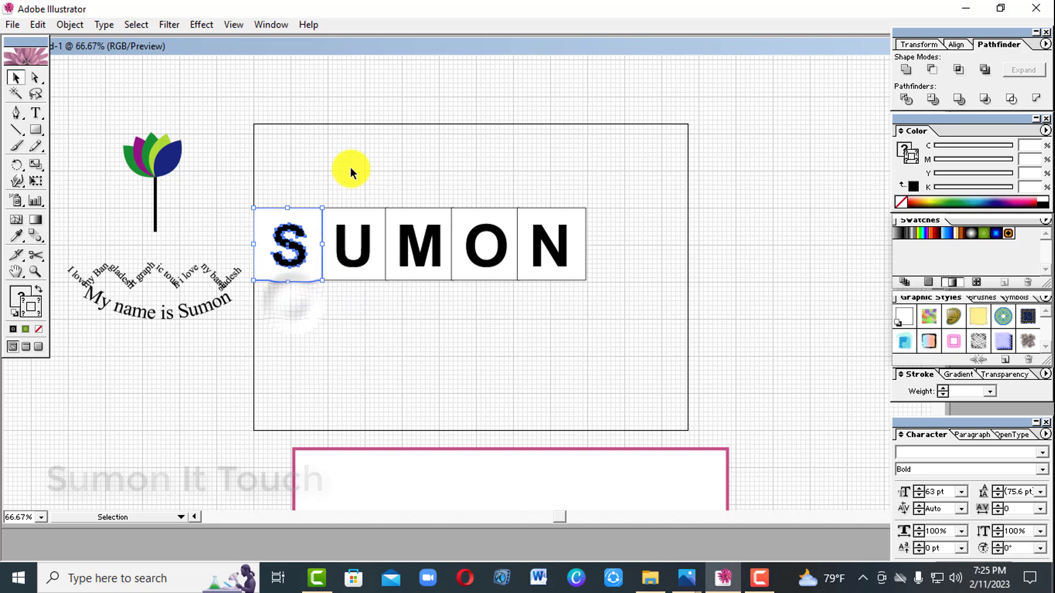
pyautogui.click(348, 272)
pyautogui.rightClick(363, 260)
pyautogui.click(387, 299)
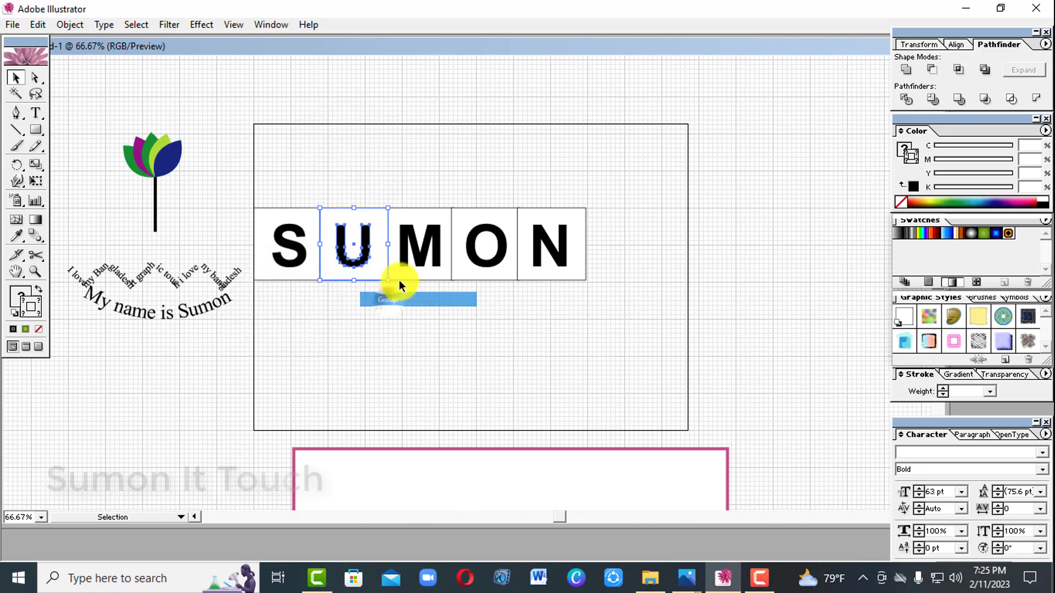
# - Group the third, fourth and fifth letters each with its own square, and deselect them
pyautogui.click(426, 256)
pyautogui.rightClick(426, 258)
pyautogui.click(449, 301)
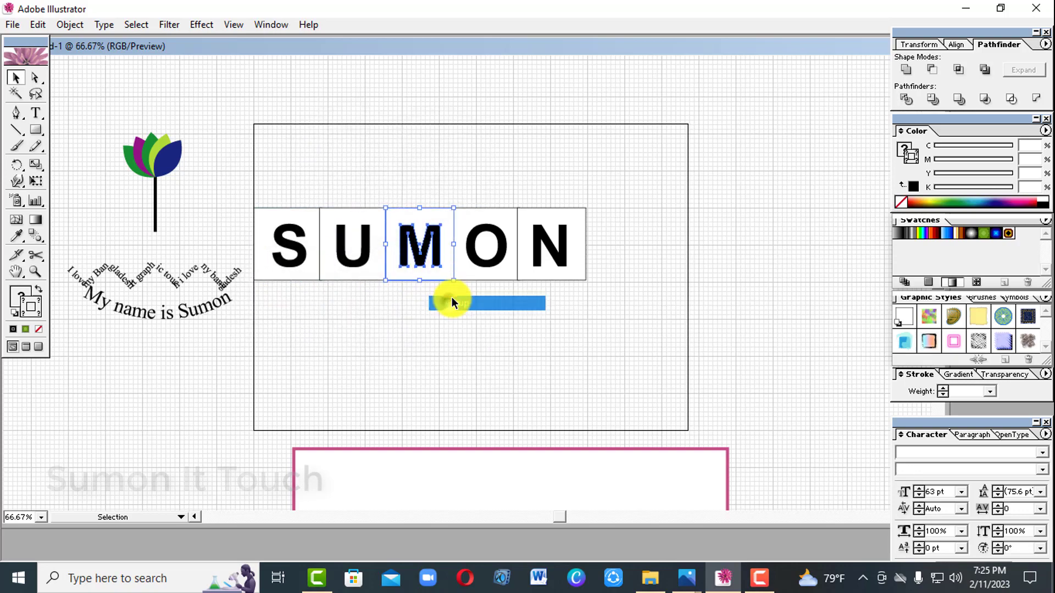
pyautogui.click(489, 256)
pyautogui.rightClick(490, 258)
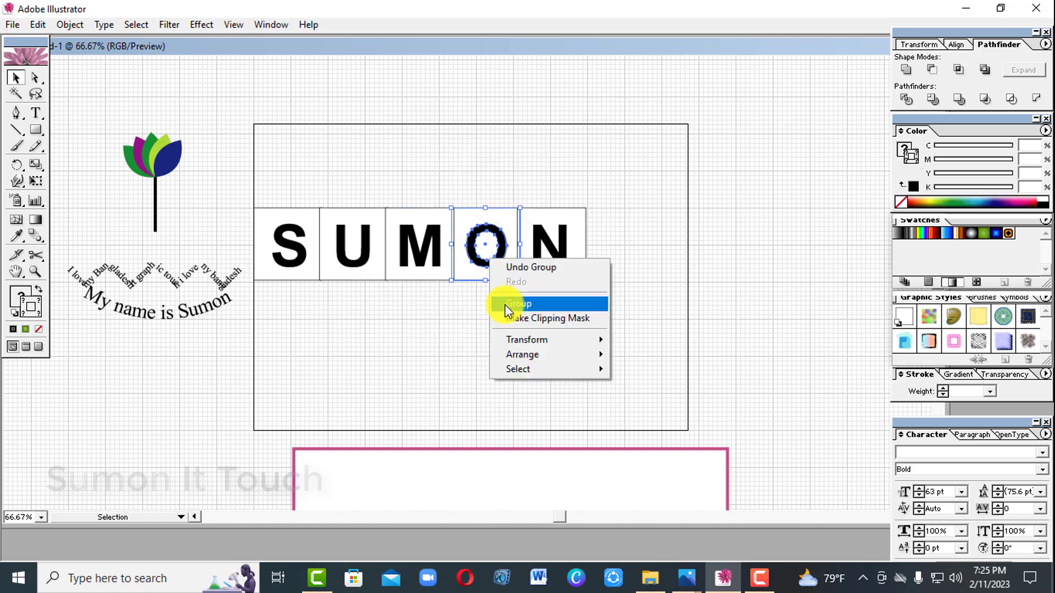
pyautogui.click(505, 302)
pyautogui.click(548, 275)
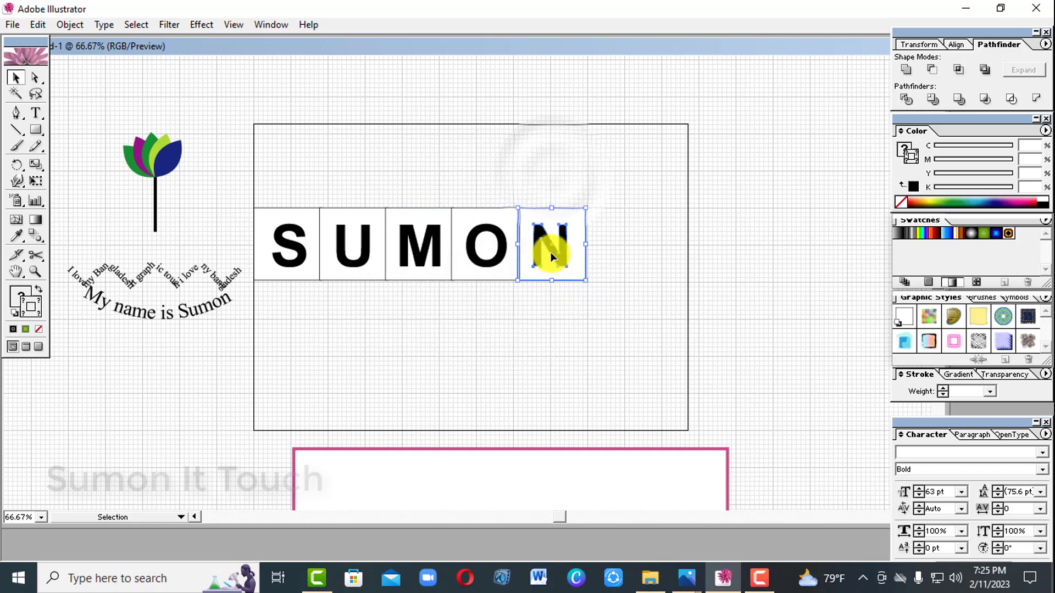
pyautogui.rightClick(552, 254)
pyautogui.click(585, 301)
pyautogui.click(592, 321)
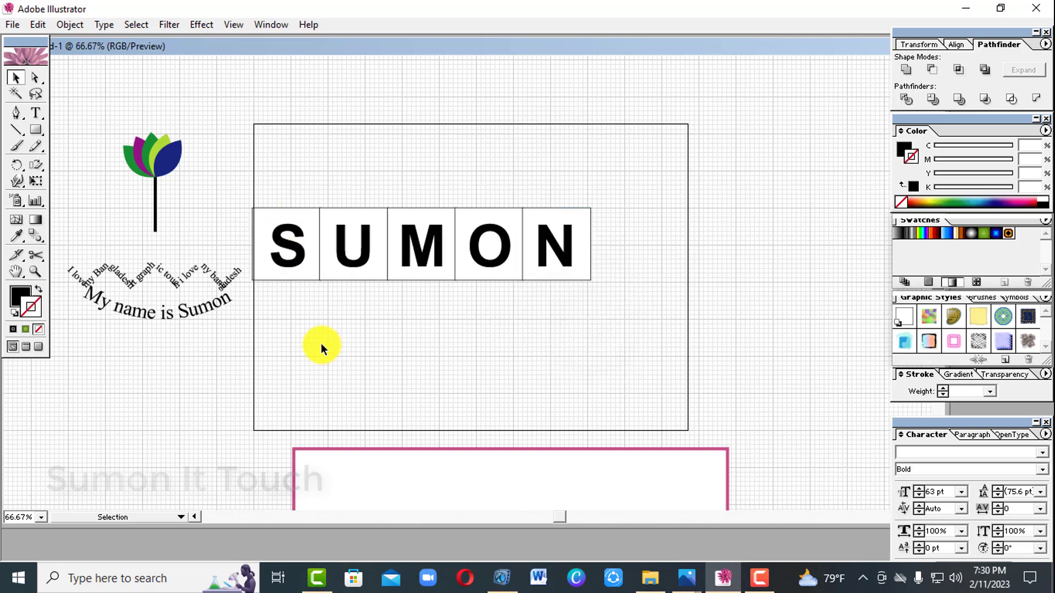
# - Shear the first letter tile by 30° along the vertical axis, and deselect it
pyautogui.moveTo(278, 199); pyautogui.dragTo(283, 306)
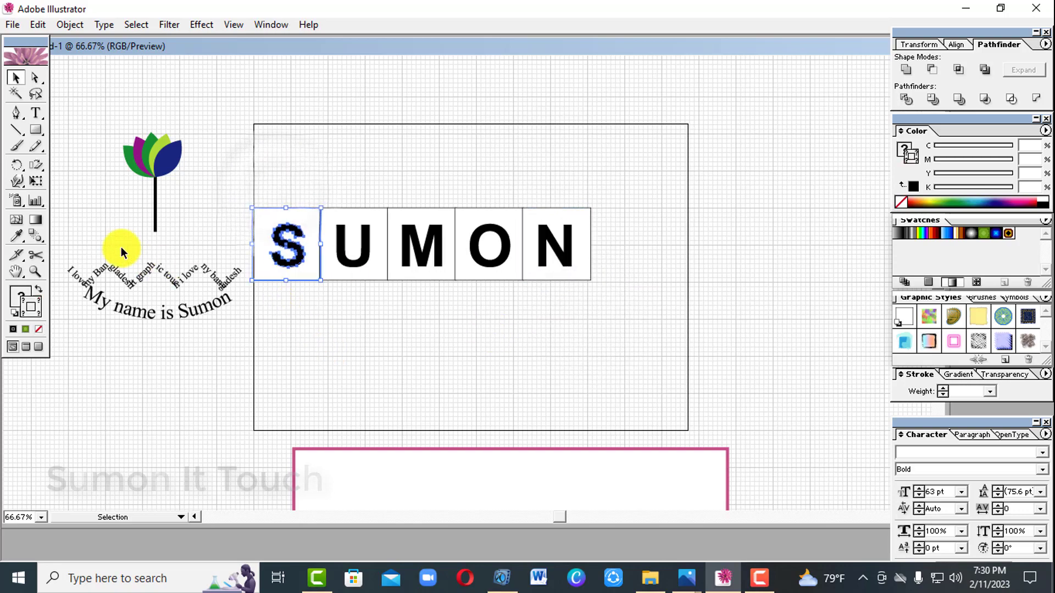
pyautogui.moveTo(44, 169)
pyautogui.mouseDown()
pyautogui.moveTo(68, 187)
pyautogui.moveTo(52, 172)
pyautogui.moveTo(76, 172)
pyautogui.moveTo(57, 166)
pyautogui.mouseUp()
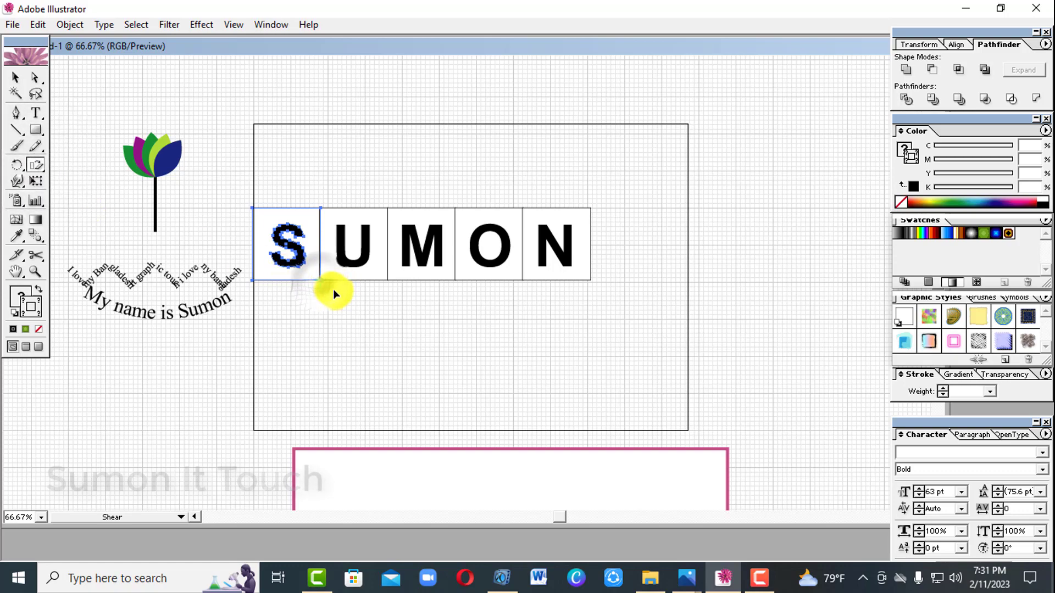
pyautogui.doubleClick(36, 167)
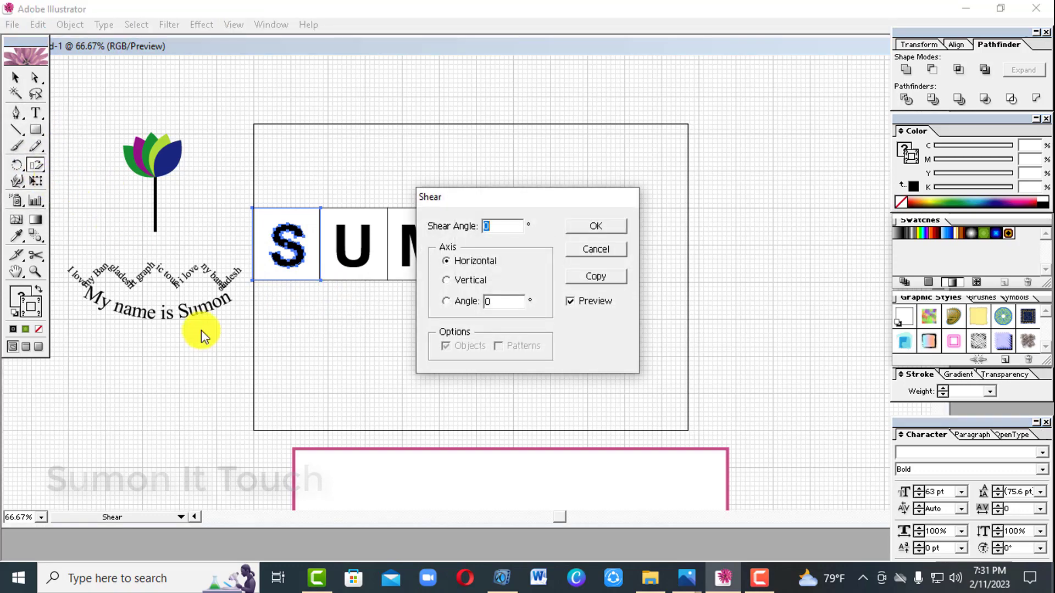
pyautogui.click(447, 280)
pyautogui.doubleClick(497, 226)
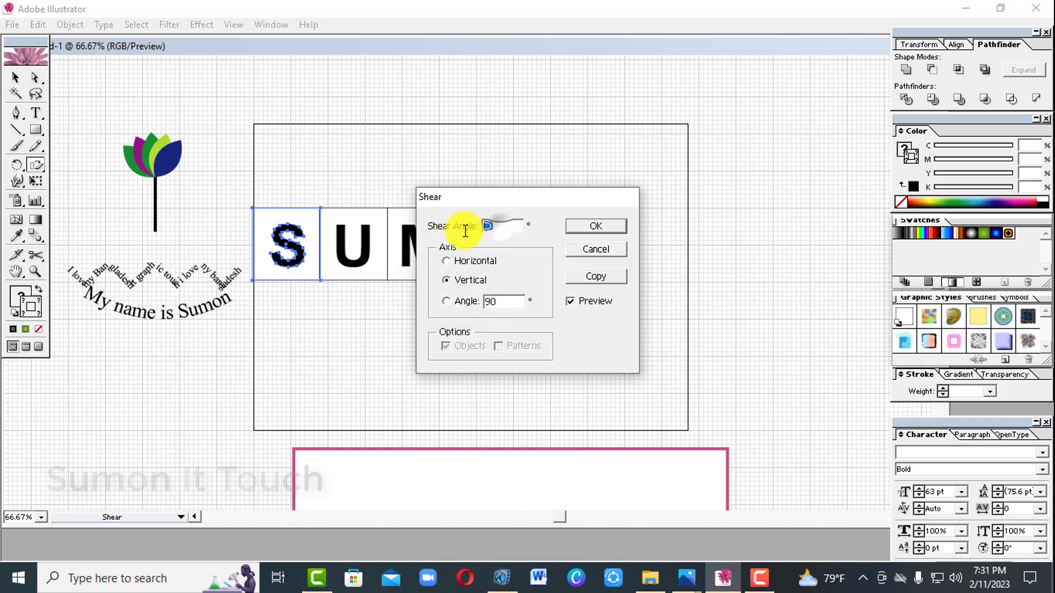
pyautogui.write('30')
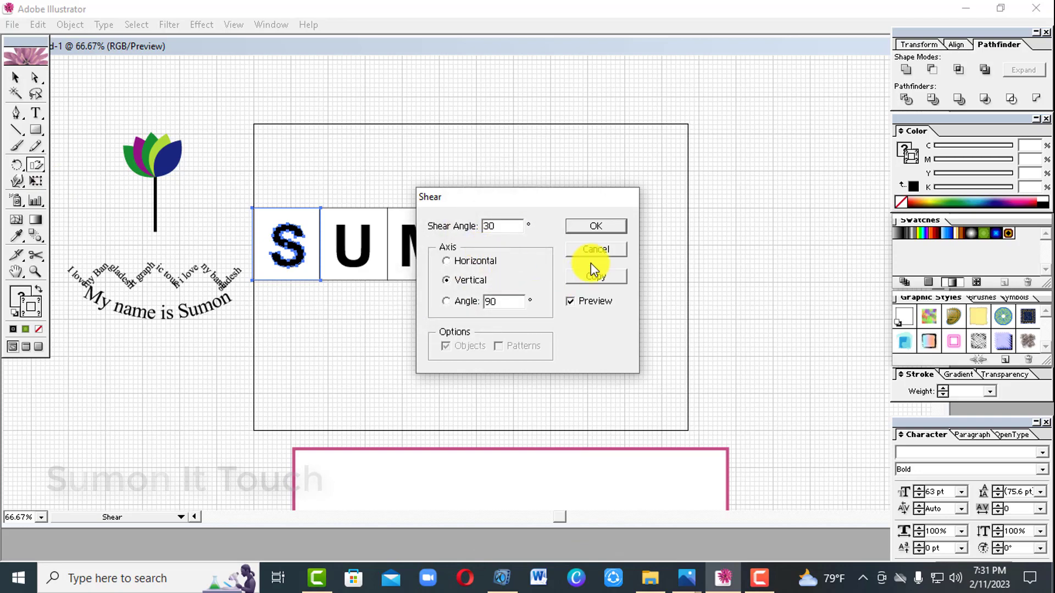
pyautogui.click(598, 226)
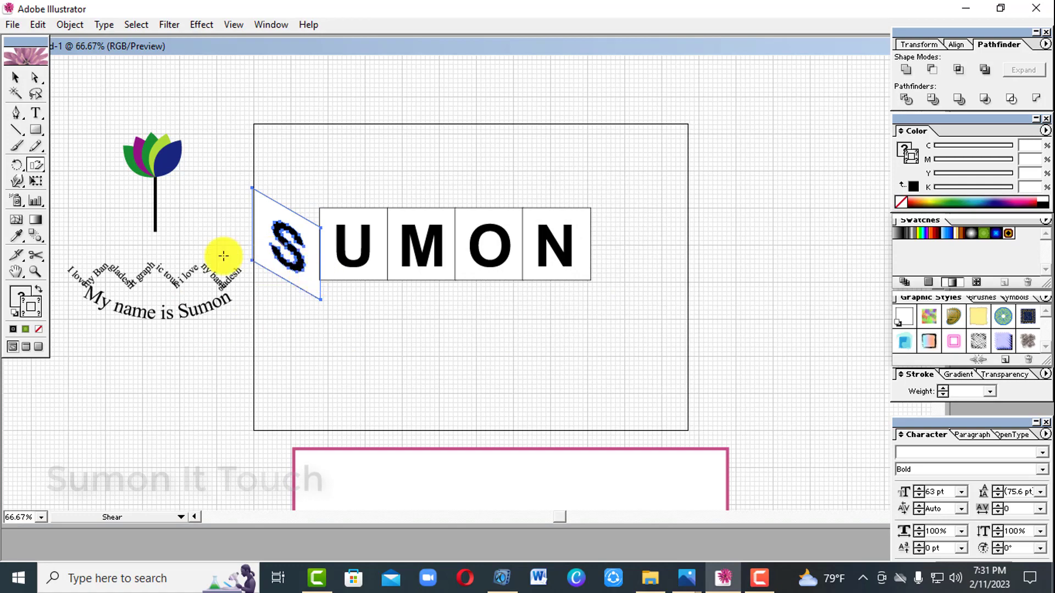
pyautogui.click(17, 78)
pyautogui.click(321, 150)
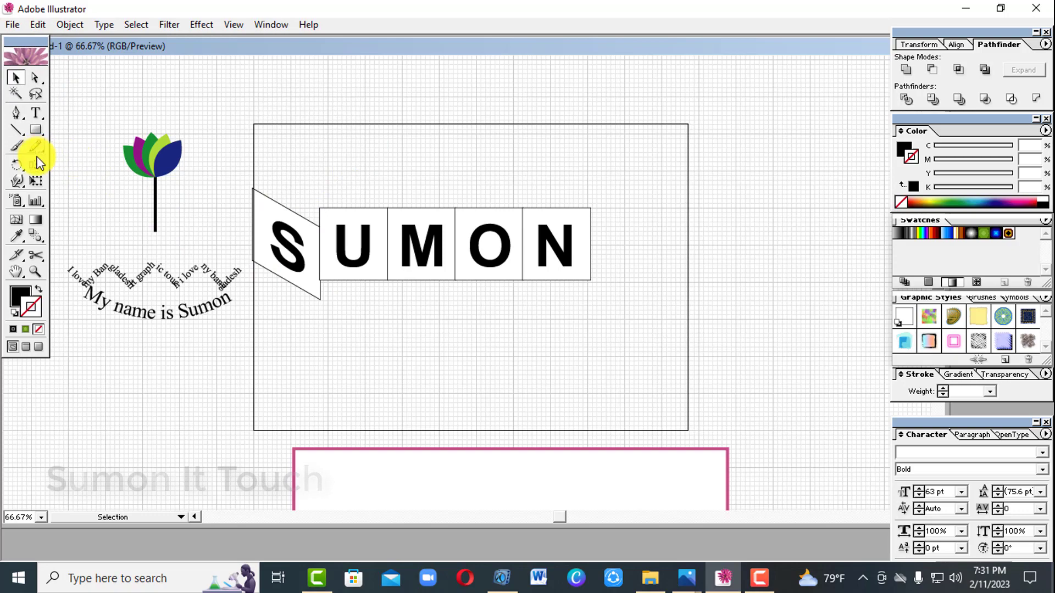
# - Shear the second letter tile by -30° along the vertical axis, and deselect it
pyautogui.moveTo(335, 159); pyautogui.dragTo(369, 299)
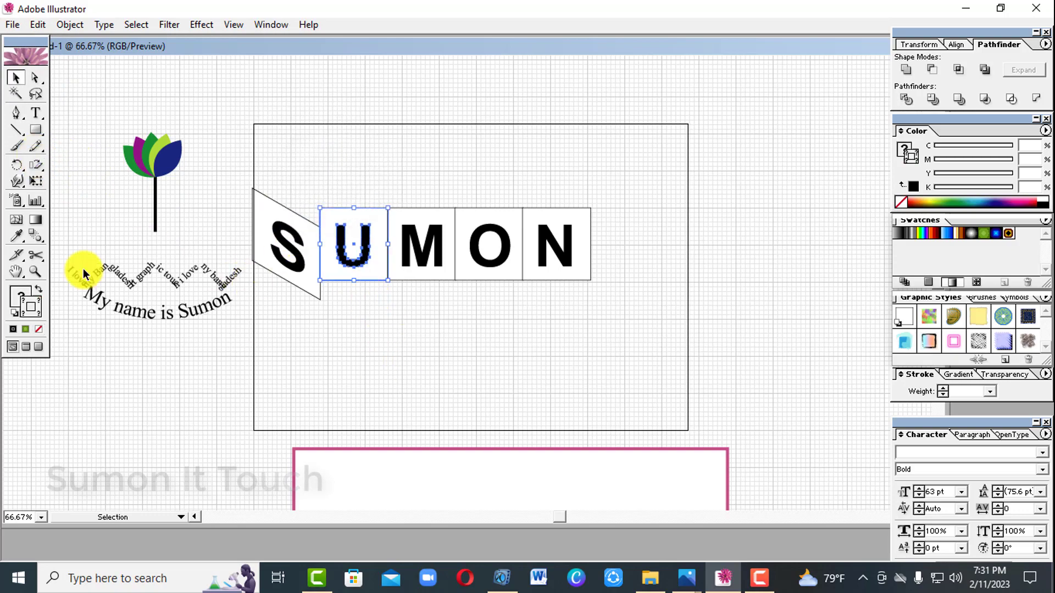
pyautogui.click(36, 182)
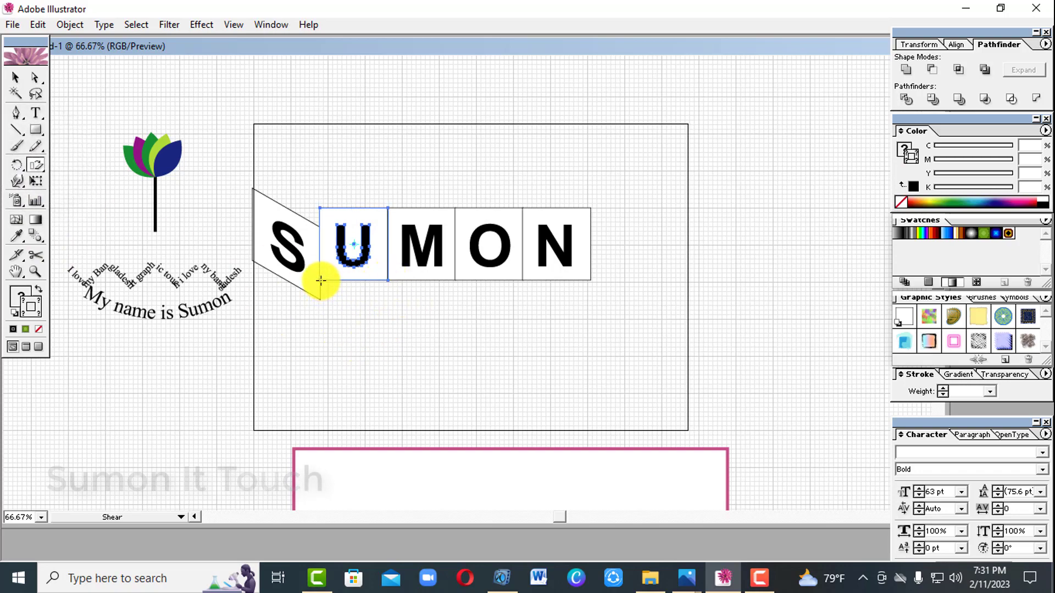
pyautogui.moveTo(327, 297); pyautogui.dragTo(335, 296)
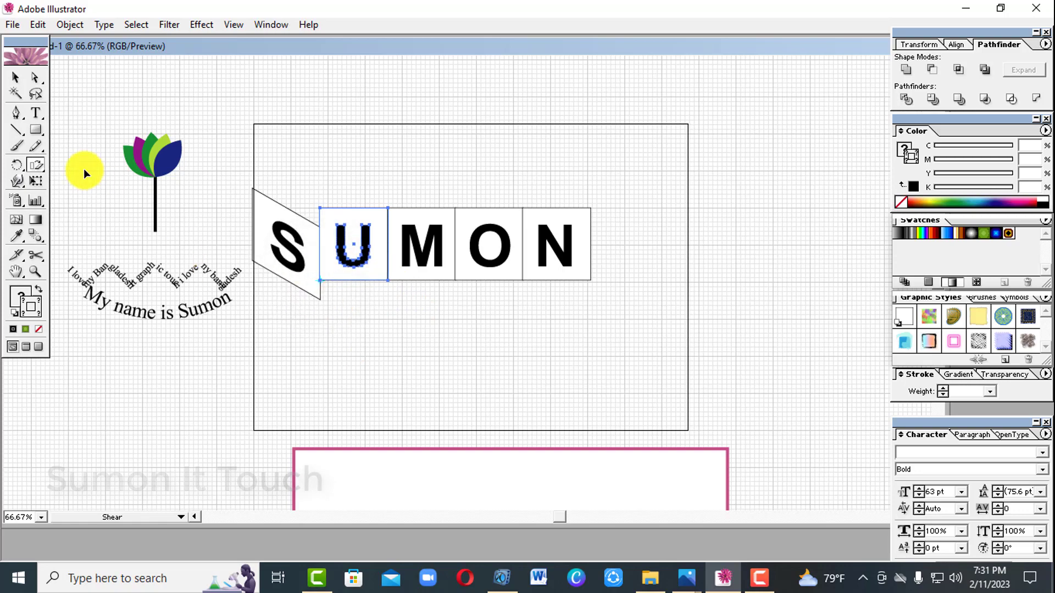
pyautogui.doubleClick(37, 166)
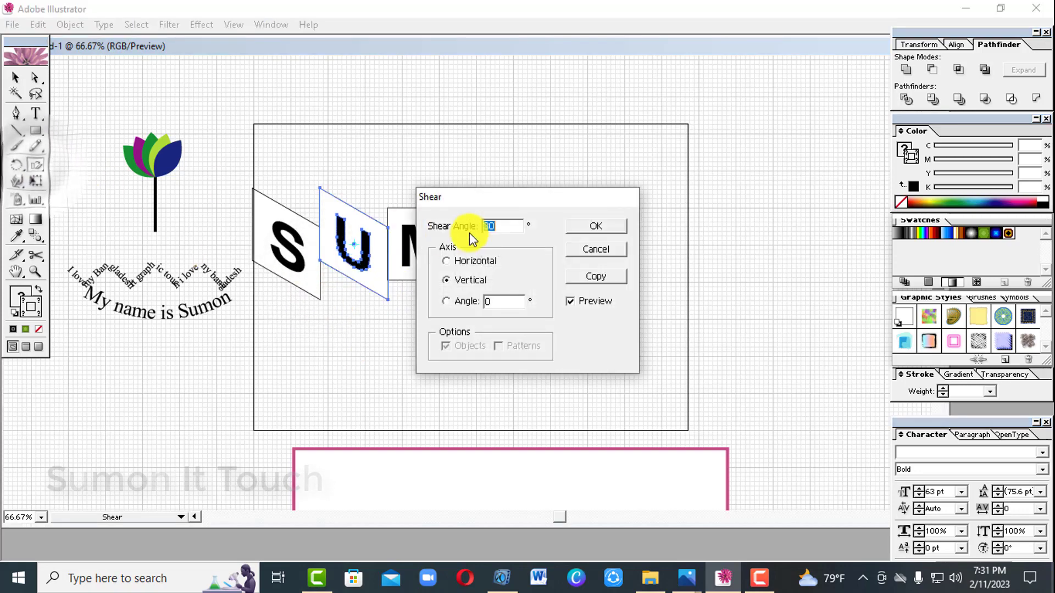
pyautogui.write('-30')
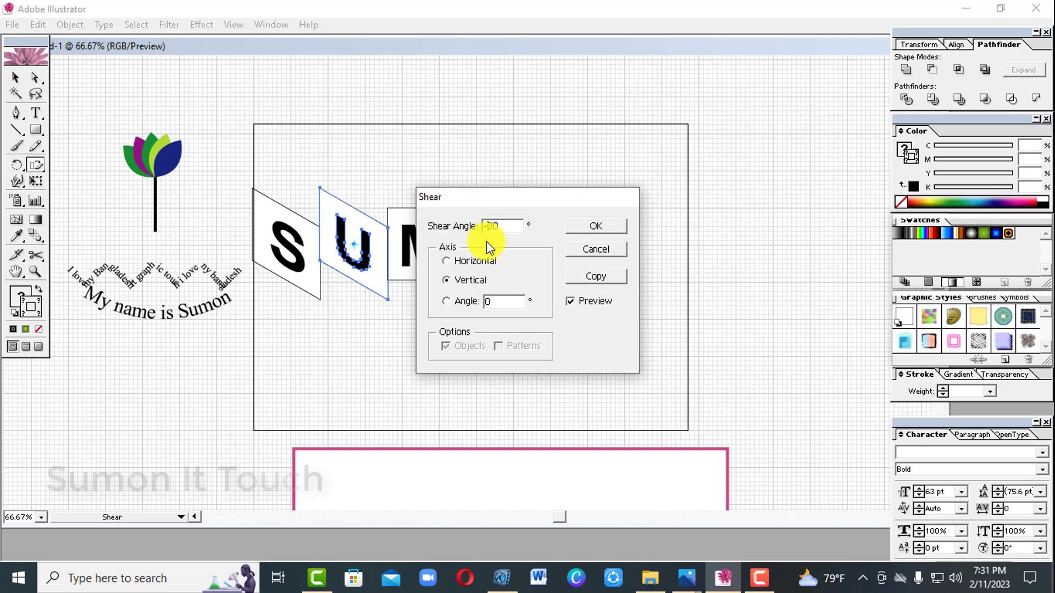
pyautogui.click(606, 227)
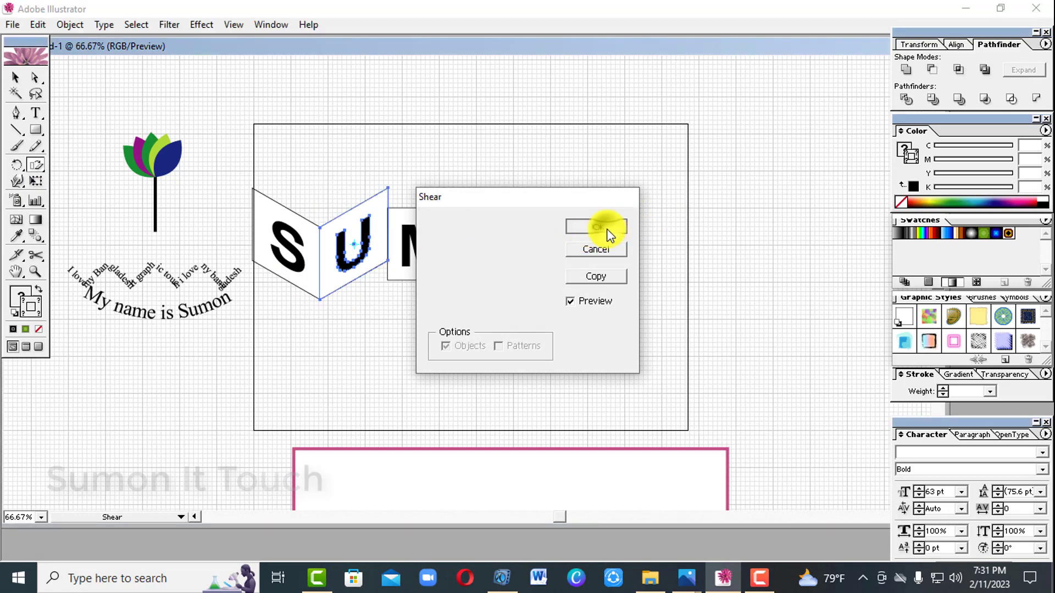
pyautogui.click(15, 77)
pyautogui.click(309, 166)
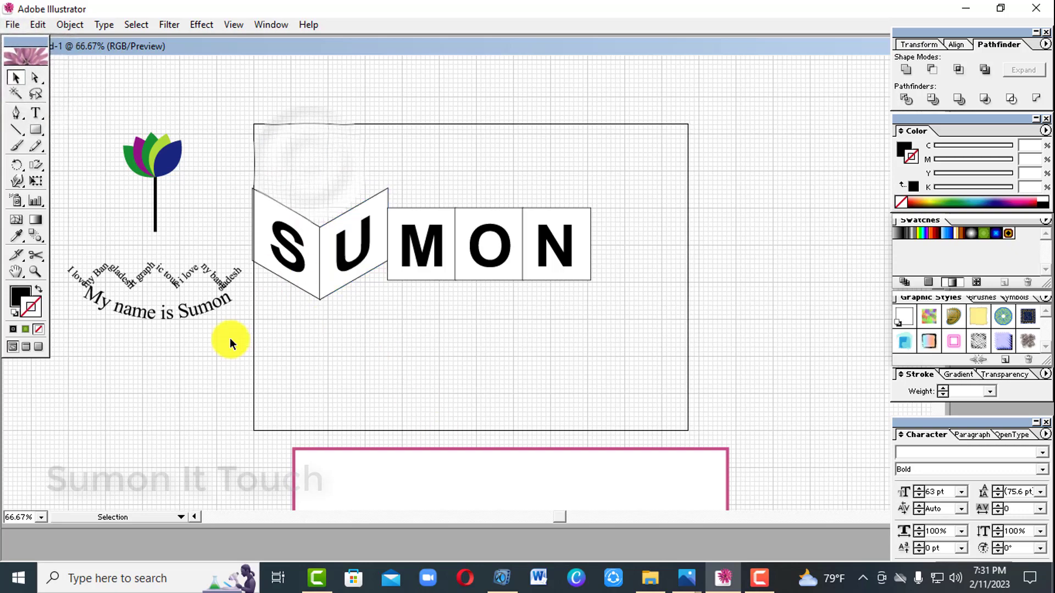
# - Shear the third letter tile by 30° along the vertical axis, and deselect it
pyautogui.click(402, 209)
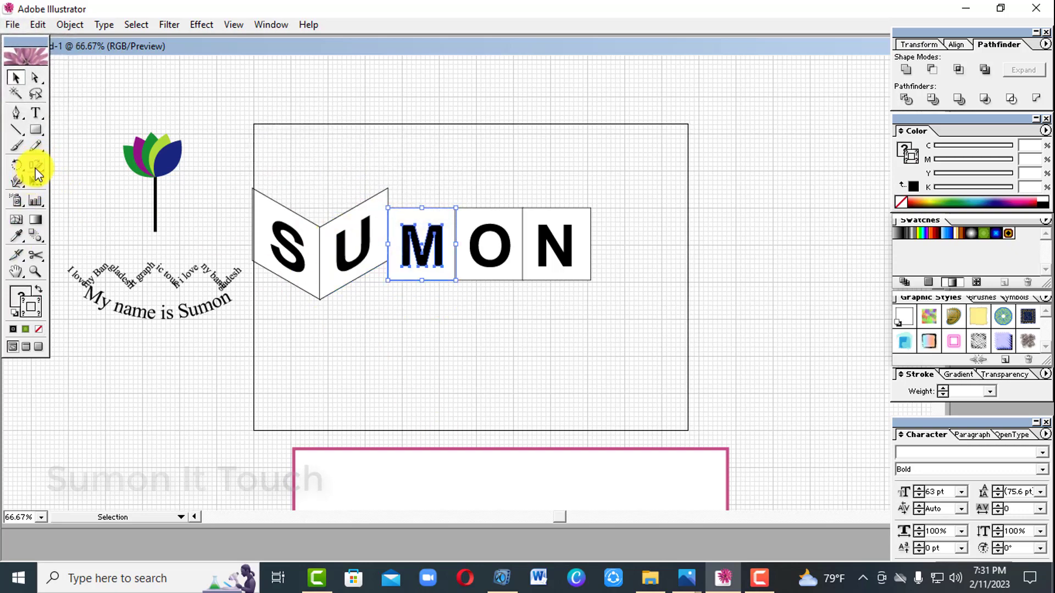
pyautogui.click(35, 166)
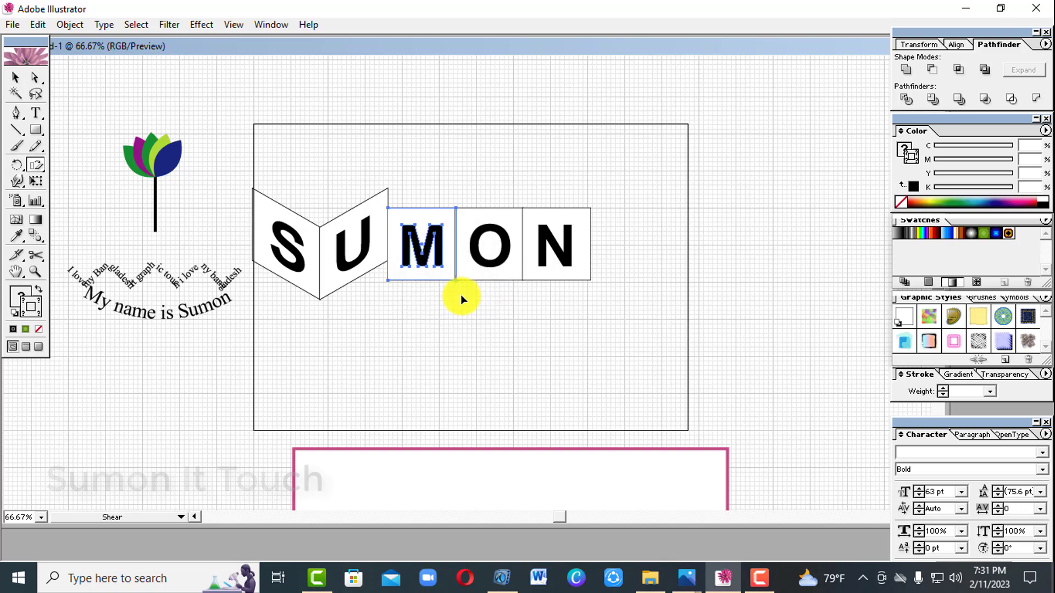
pyautogui.doubleClick(35, 166)
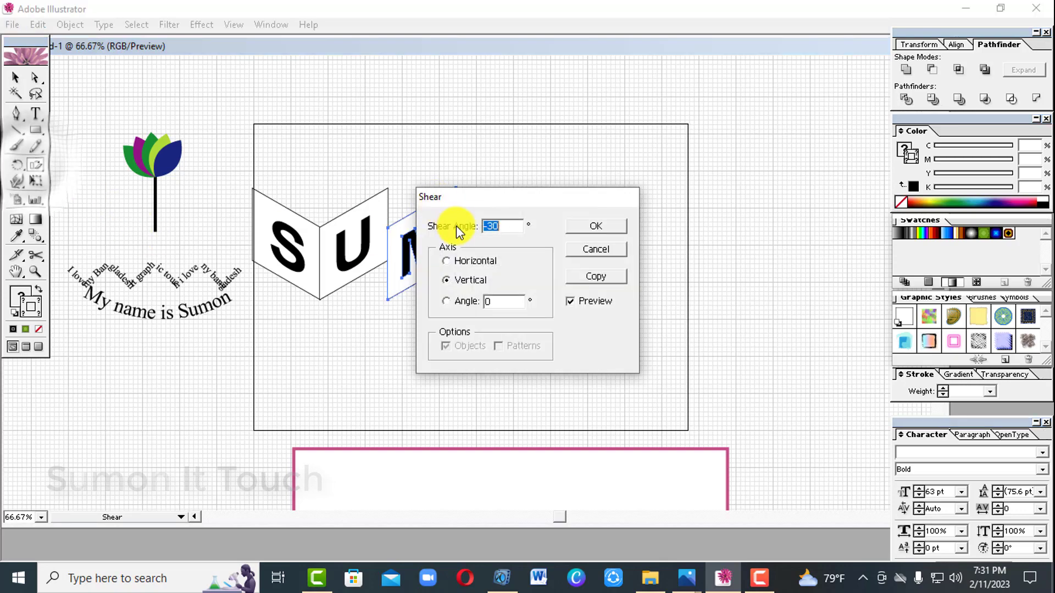
pyautogui.click(485, 226)
pyautogui.write('-')
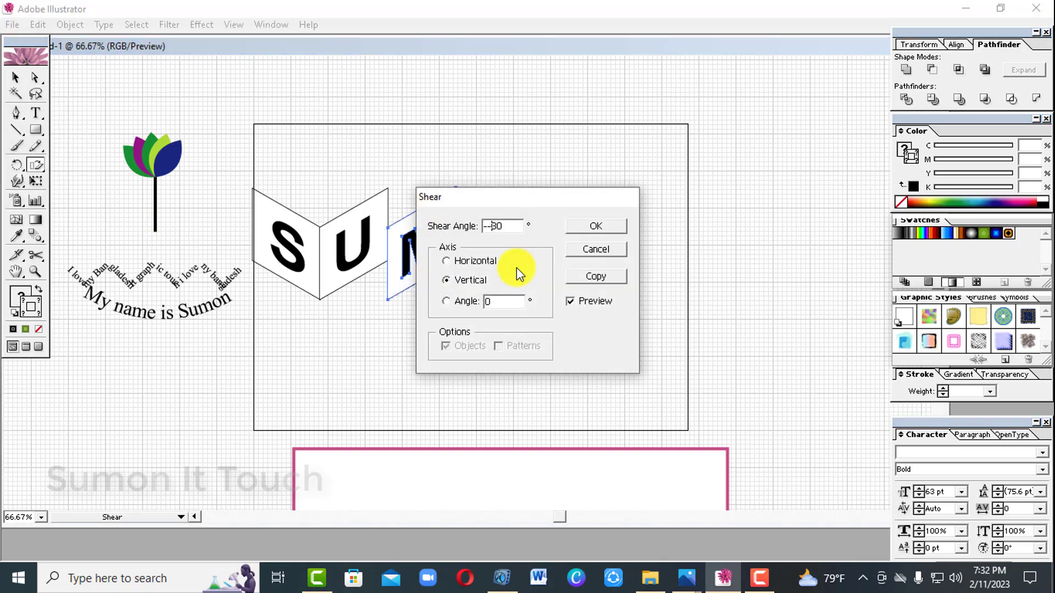
pyautogui.click(604, 231)
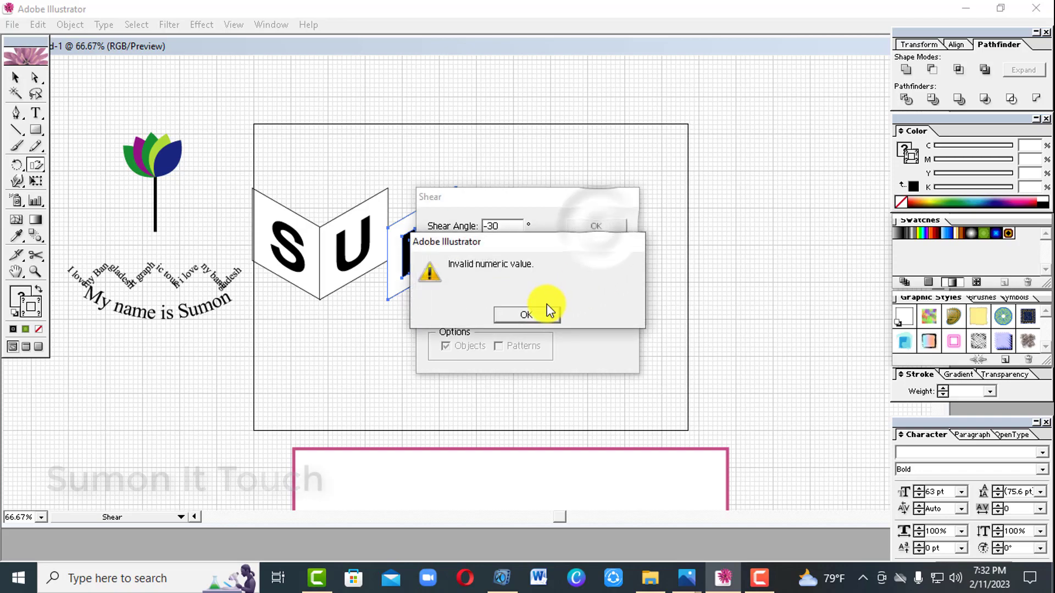
pyautogui.click(542, 318)
pyautogui.click(491, 225)
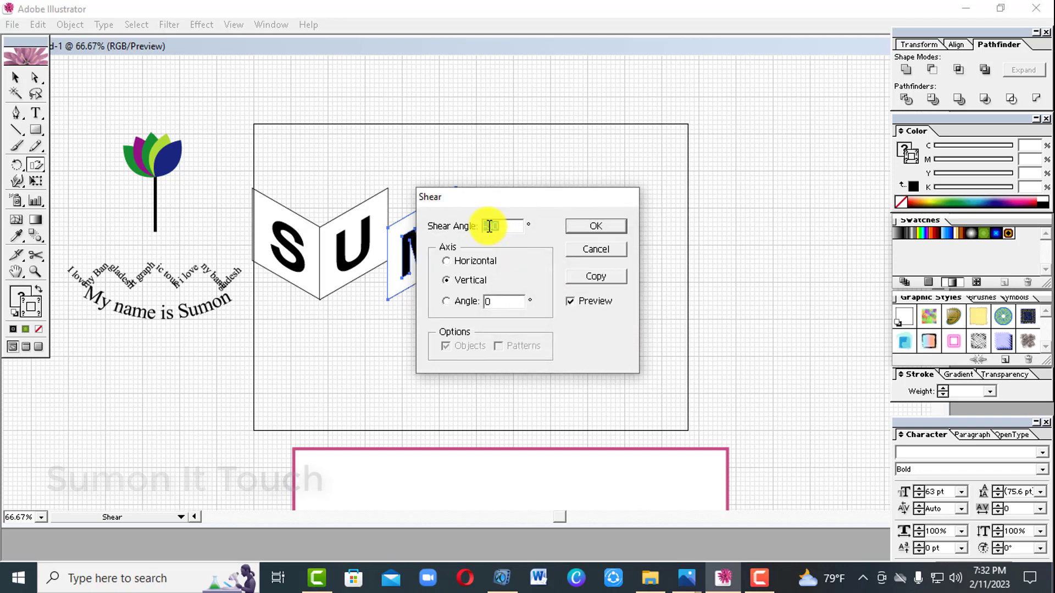
pyautogui.press('BackSpace')
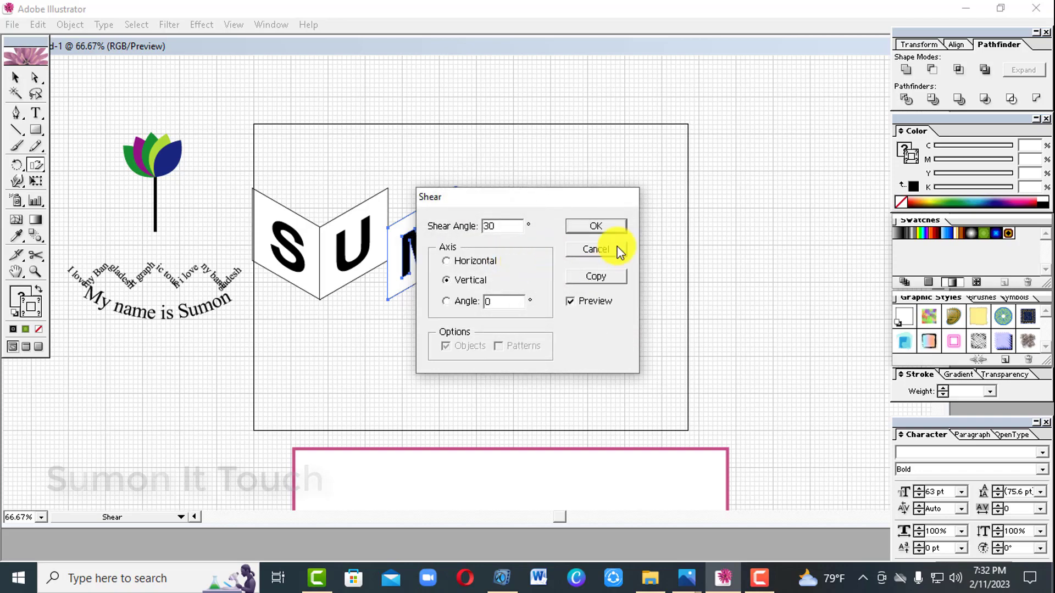
pyautogui.click(605, 227)
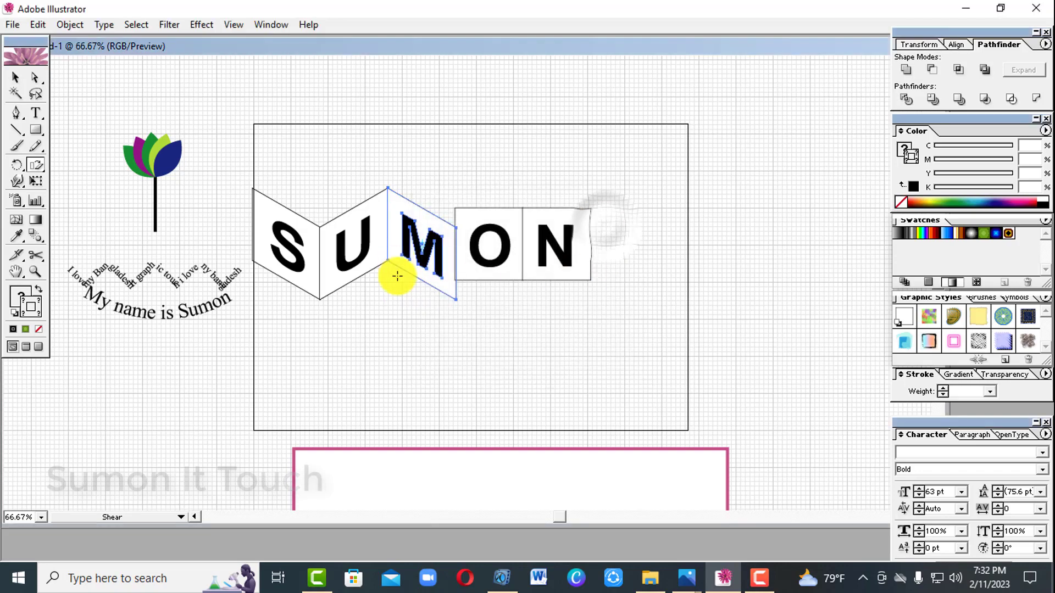
pyautogui.click(14, 82)
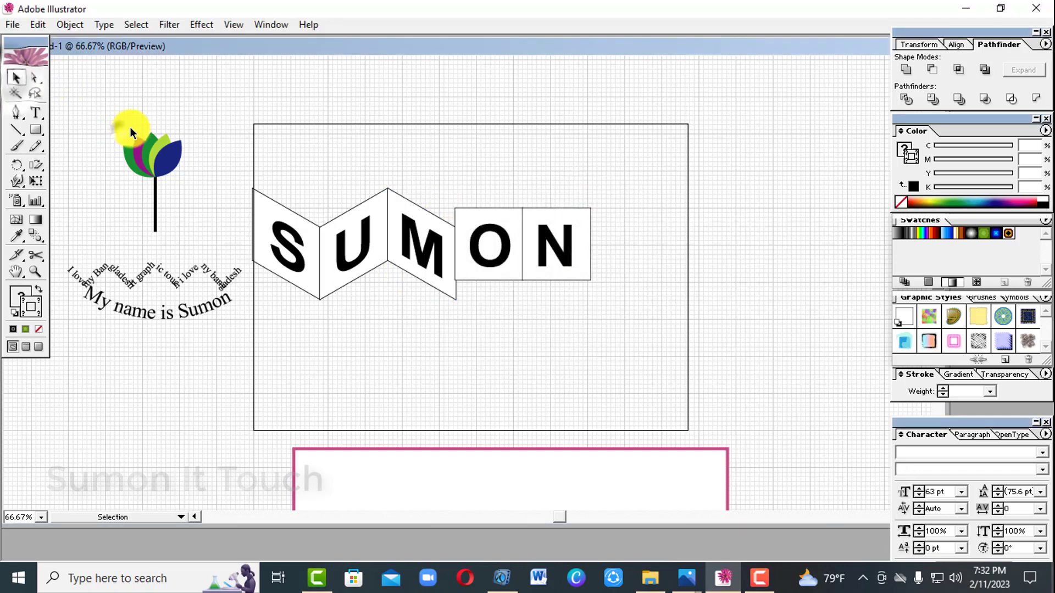
# - Shear the fourth letter tile by -30° along the vertical axis, and deselect it
pyautogui.click(489, 242)
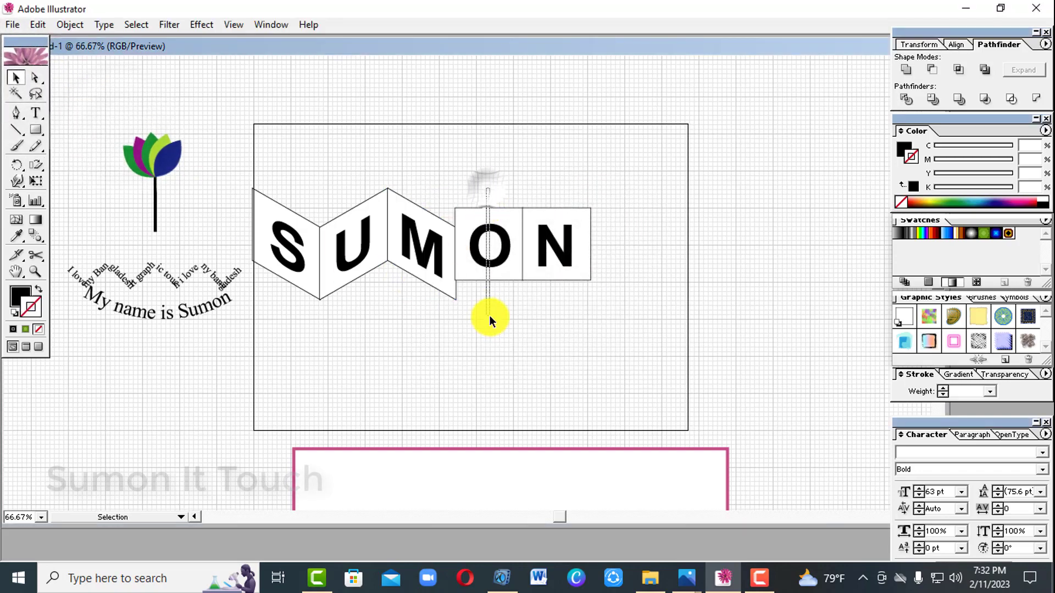
pyautogui.click(35, 166)
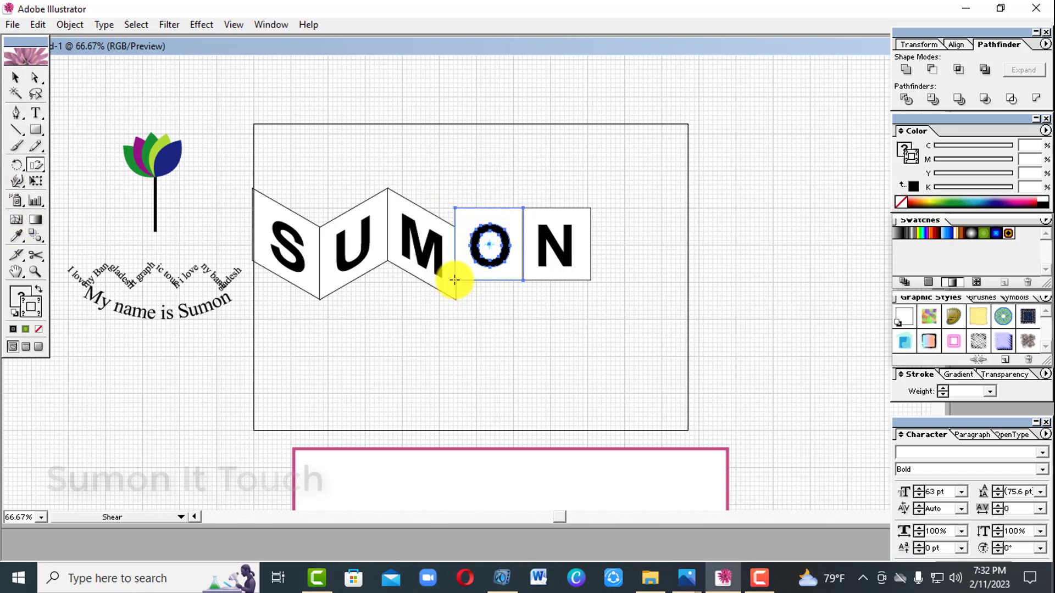
pyautogui.doubleClick(35, 166)
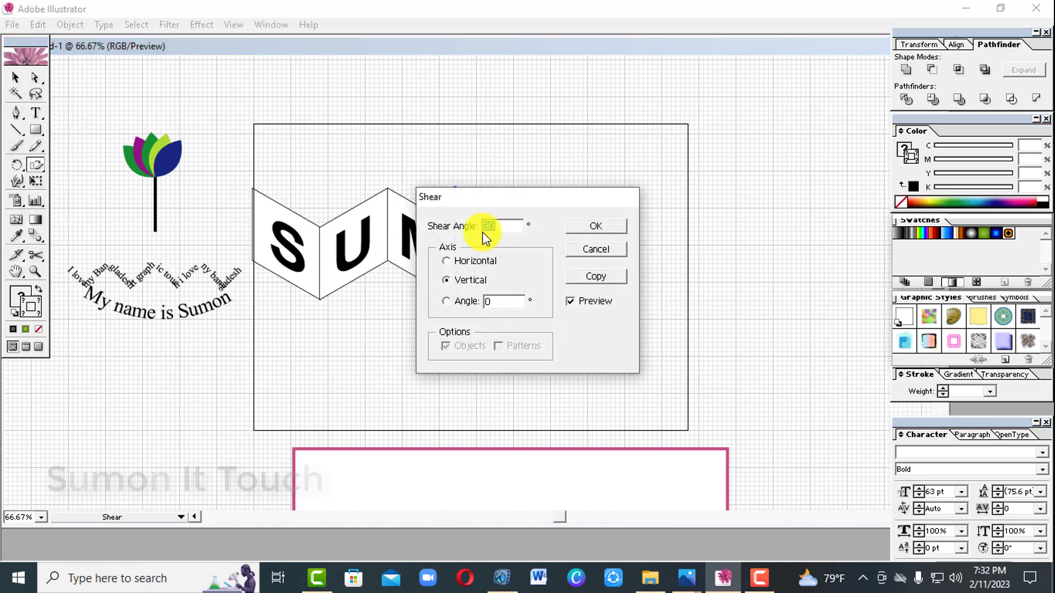
pyautogui.write('-30')
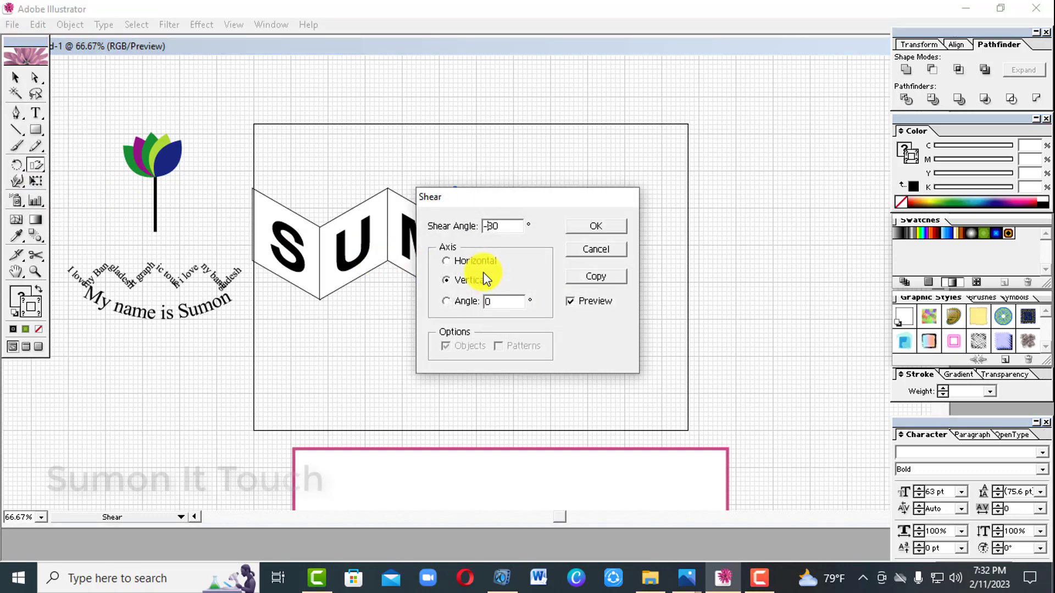
pyautogui.click(592, 226)
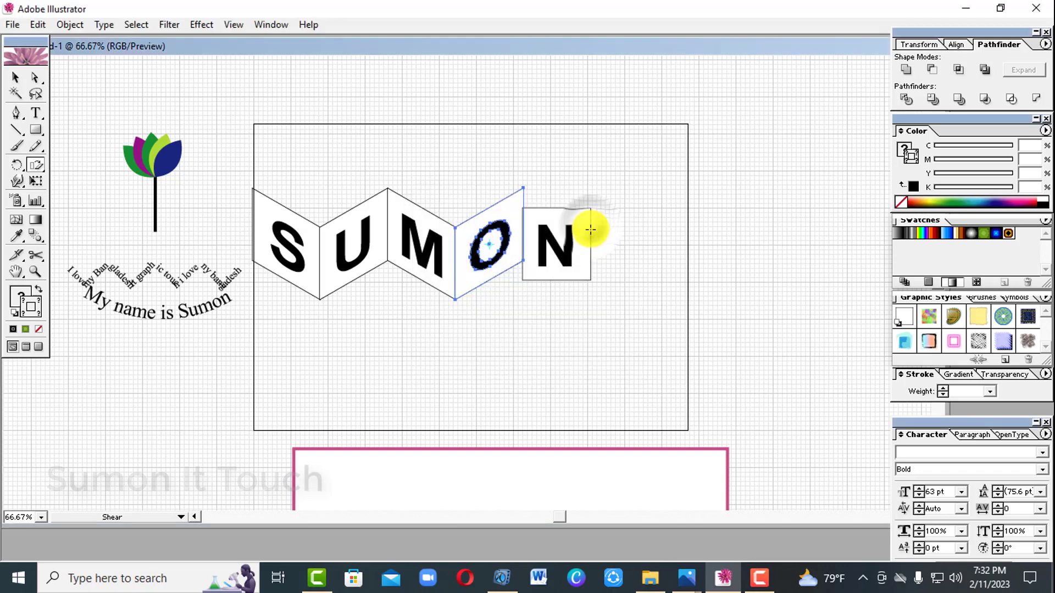
pyautogui.click(15, 78)
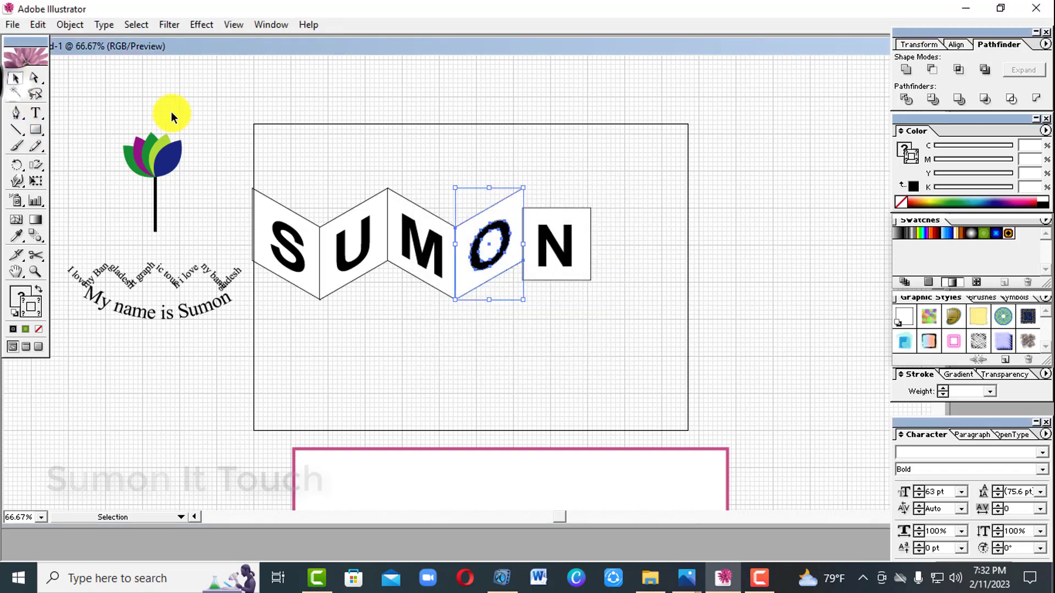
pyautogui.click(176, 115)
# - Shear the fifth letter tile by 30° along the vertical axis, and deselect it
pyautogui.click(549, 275)
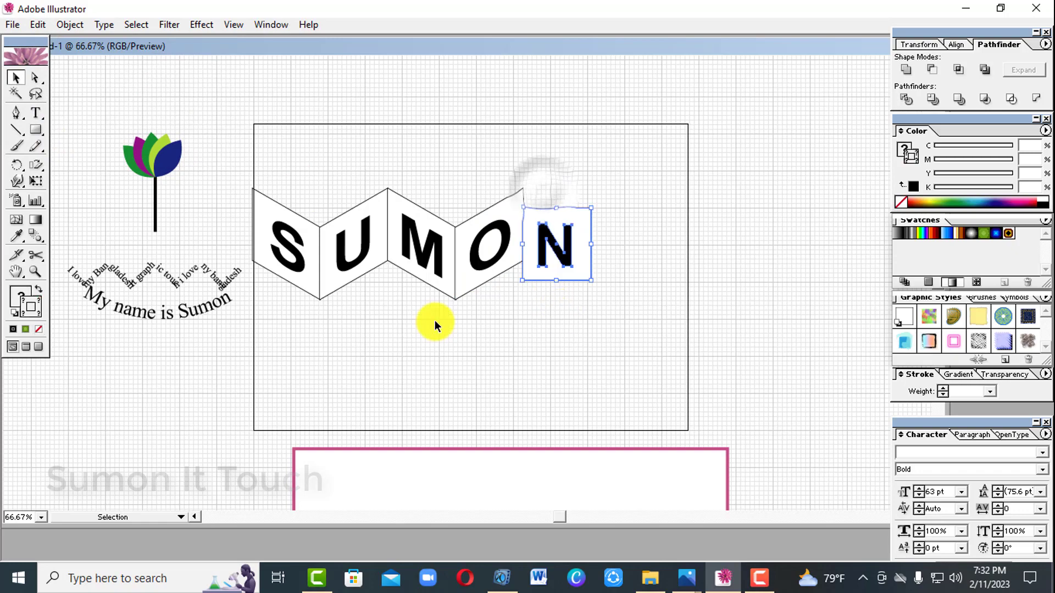
pyautogui.click(35, 166)
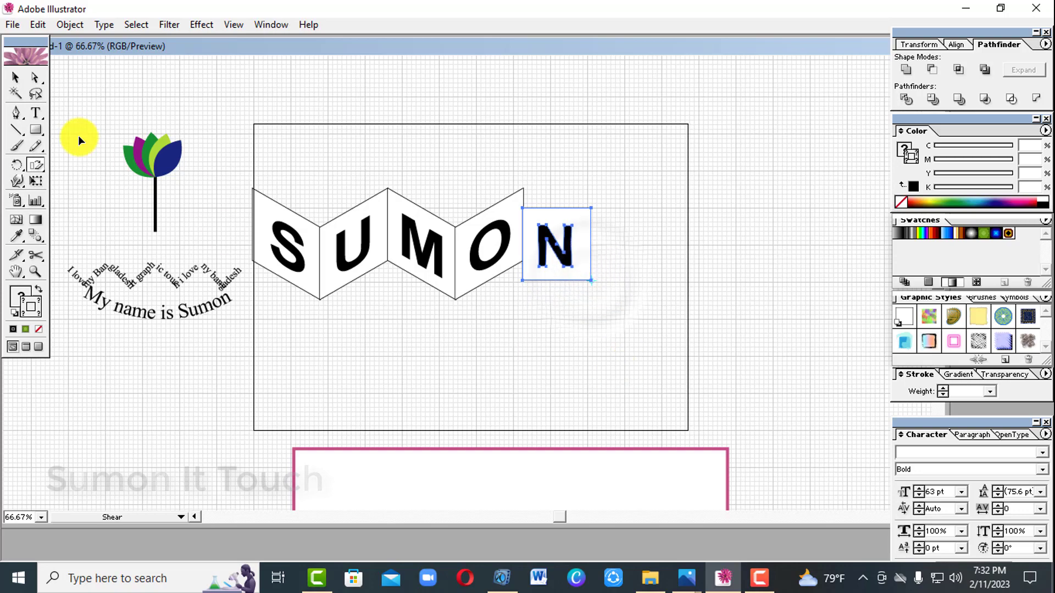
pyautogui.doubleClick(42, 163)
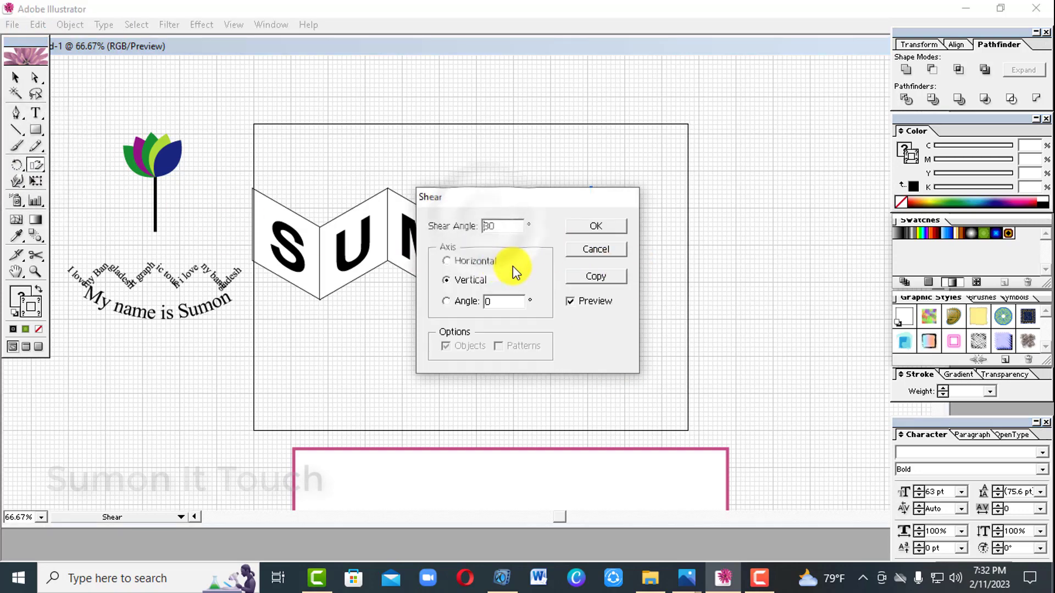
pyautogui.click(583, 228)
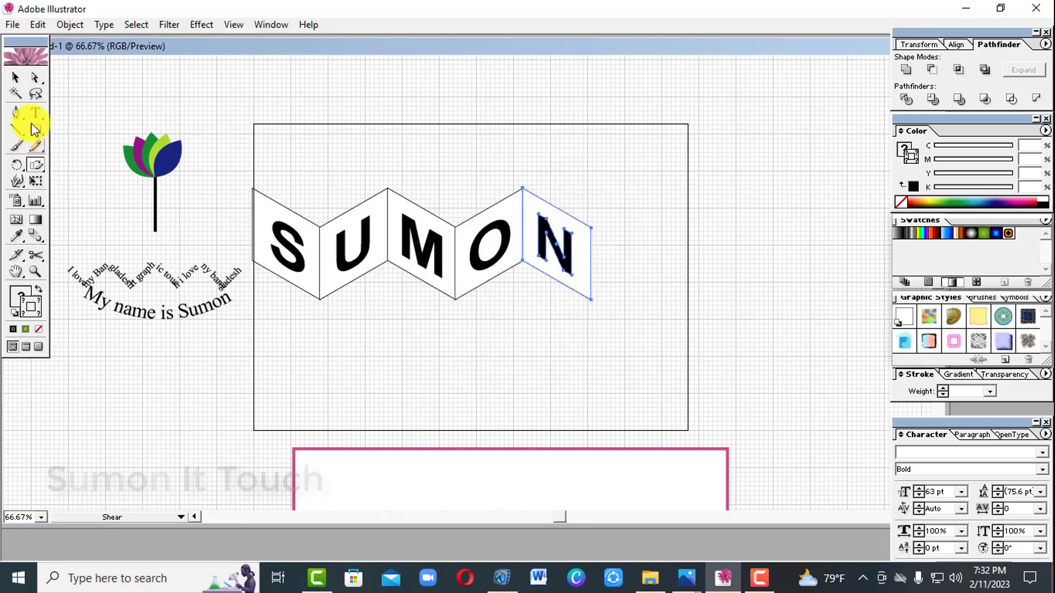
pyautogui.click(15, 78)
pyautogui.click(360, 163)
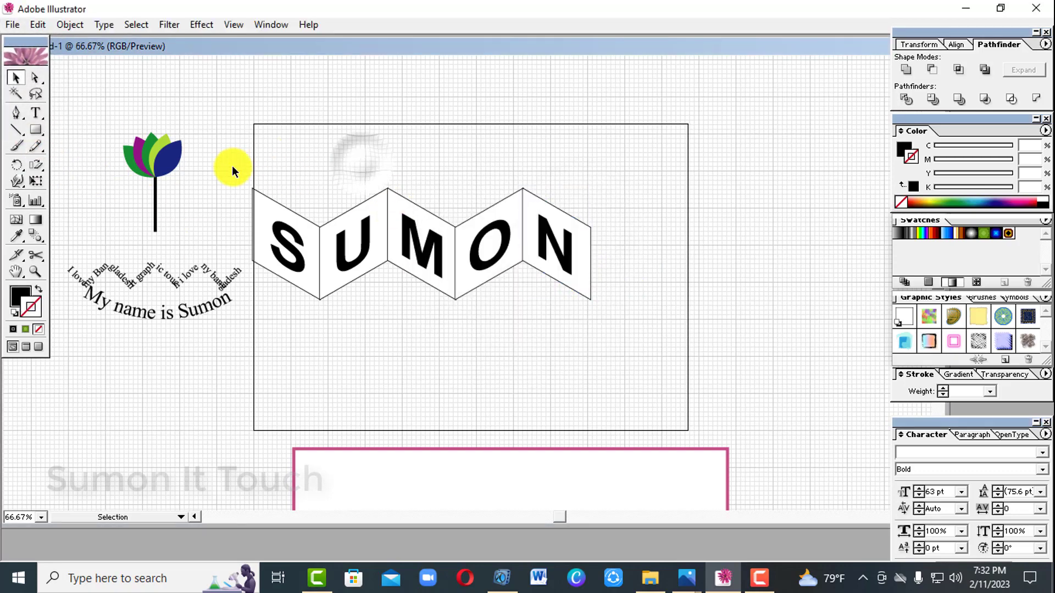
pyautogui.moveTo(233, 167); pyautogui.dragTo(623, 298)
pyautogui.click(407, 376)
pyautogui.moveTo(298, 183); pyautogui.dragTo(618, 288)
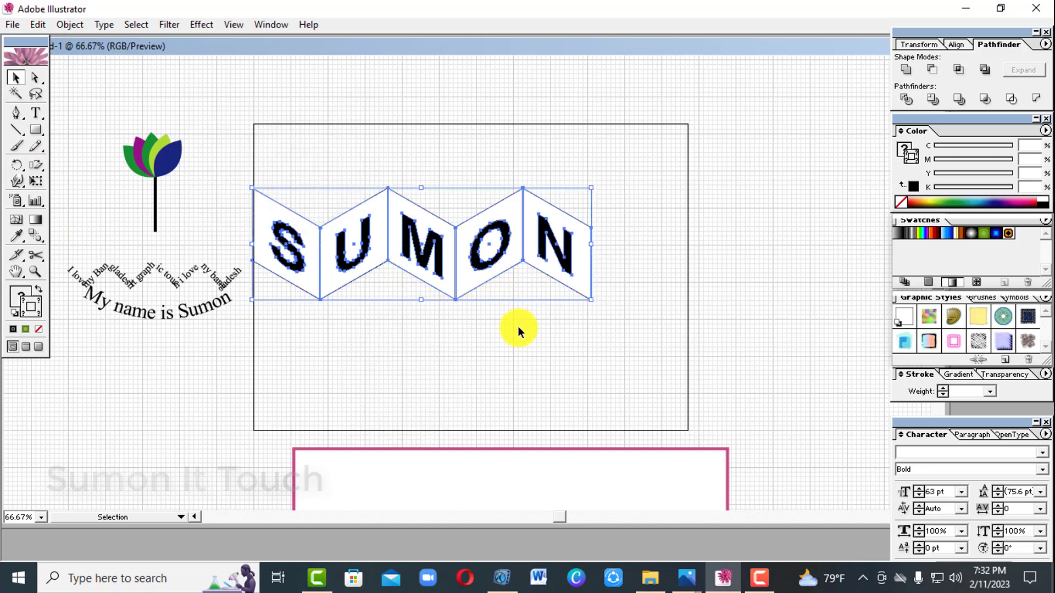
pyautogui.click(508, 355)
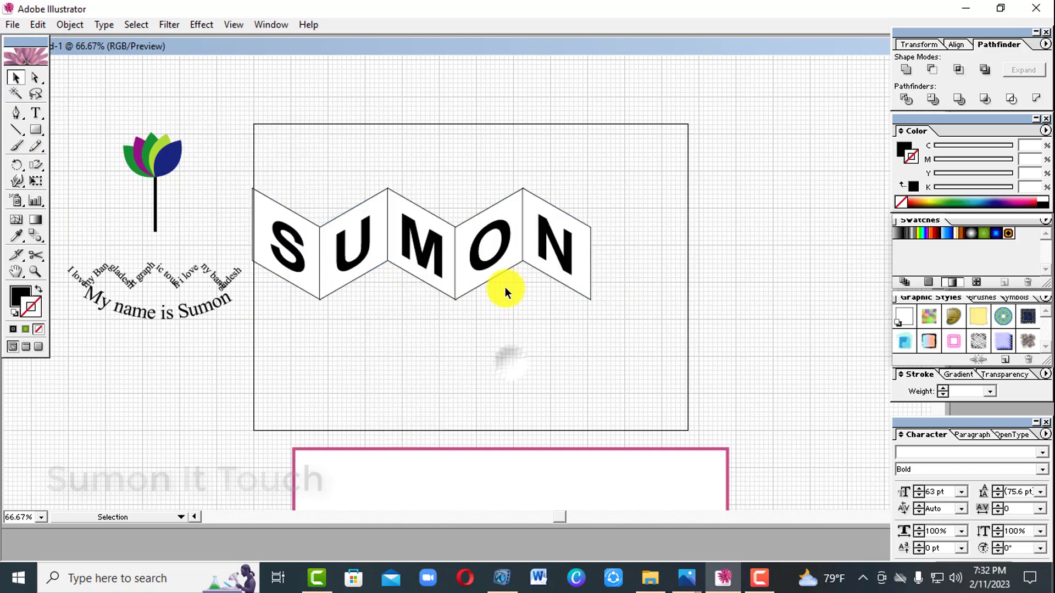
pyautogui.click(540, 240)
pyautogui.rightClick(541, 242)
pyautogui.click(499, 372)
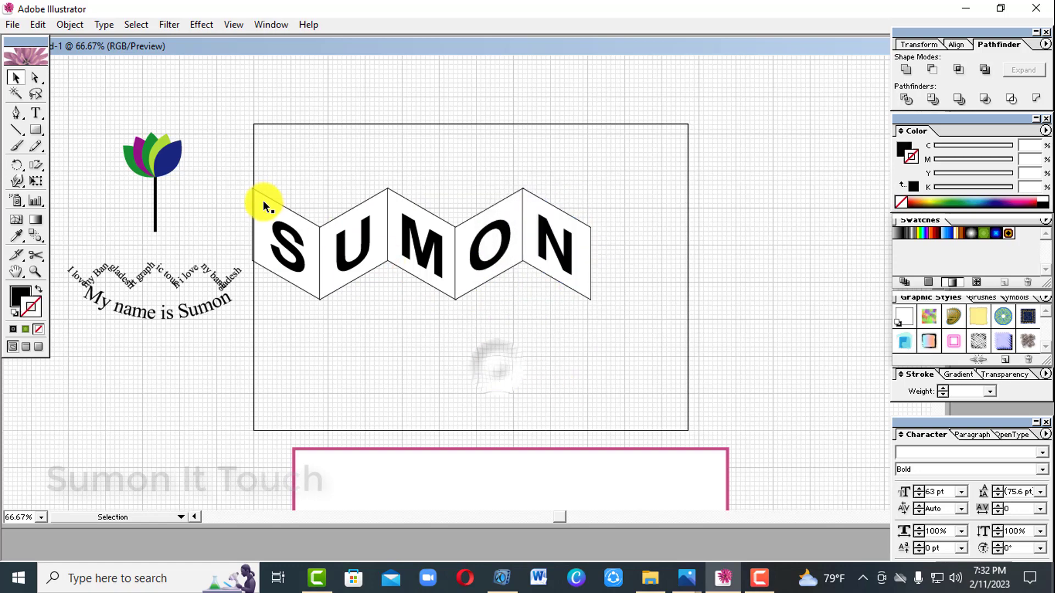
# - Ungroup all five sheared tiles so each letter is separate from its square
pyautogui.moveTo(244, 159); pyautogui.dragTo(555, 275)
pyautogui.rightClick(550, 259)
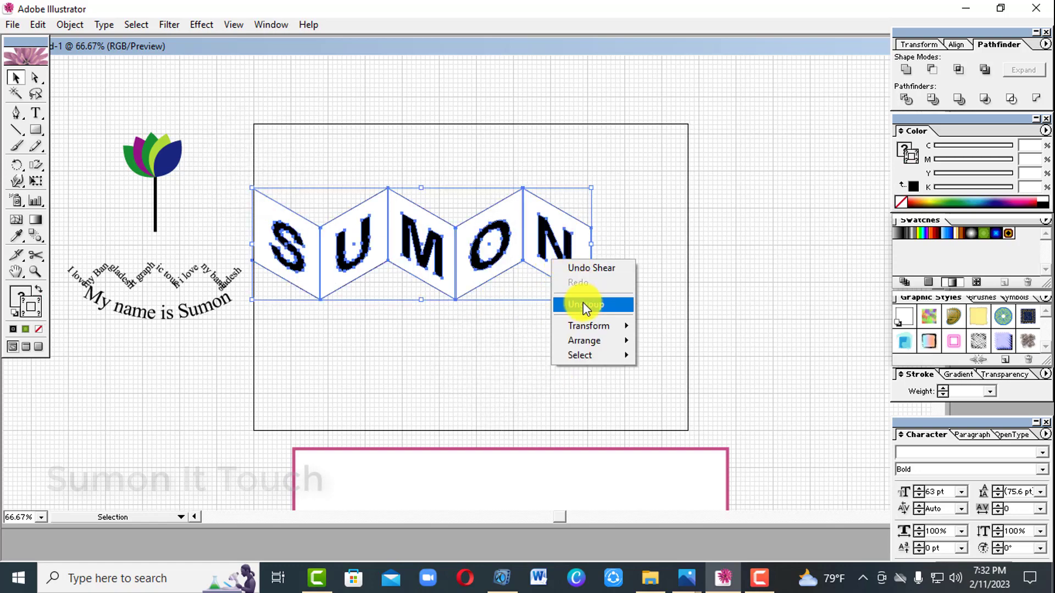
pyautogui.click(584, 303)
pyautogui.click(556, 269)
# - Fill the fifth letter with pink (about C 3, M 93, Y 5, K 0) and give it no stroke
pyautogui.click(566, 256)
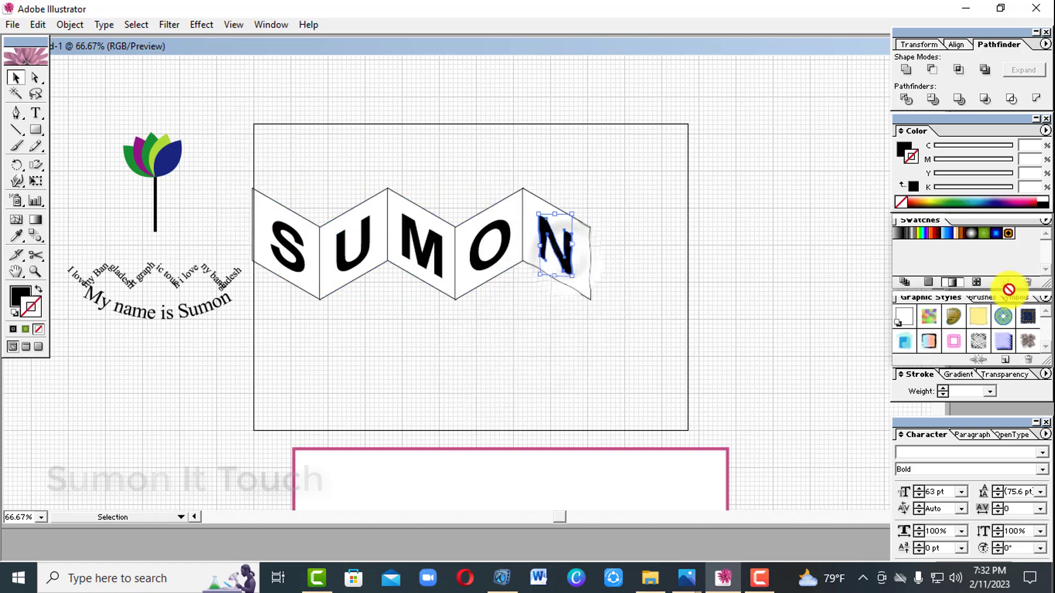
pyautogui.click(1032, 200)
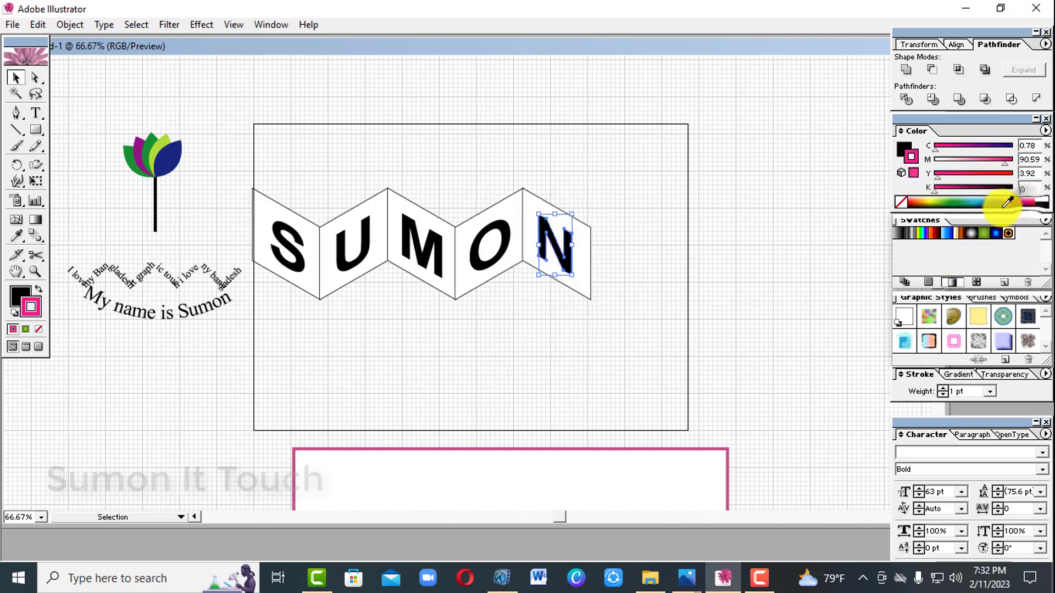
pyautogui.click(38, 290)
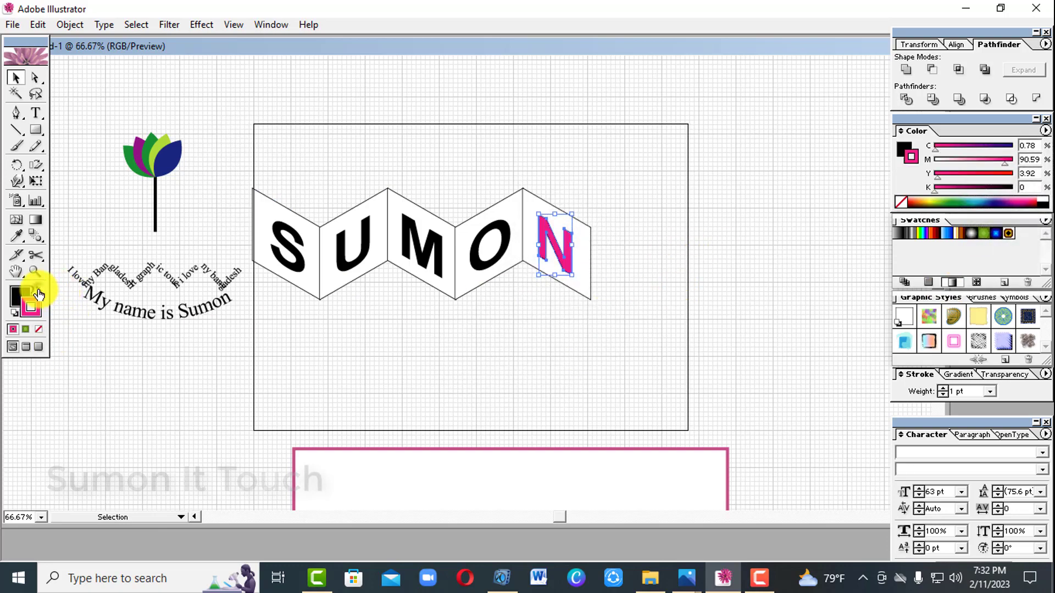
pyautogui.click(38, 329)
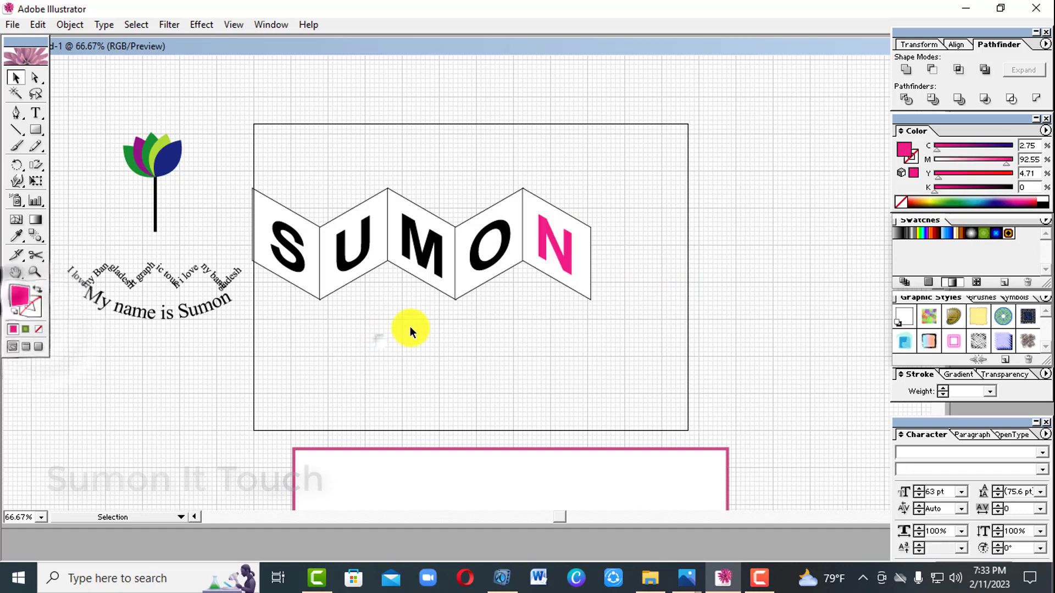
# - Fill the square behind the fourth letter with green (about C 89, M 0, Y 100, K 0), and deselect it
pyautogui.click(487, 265)
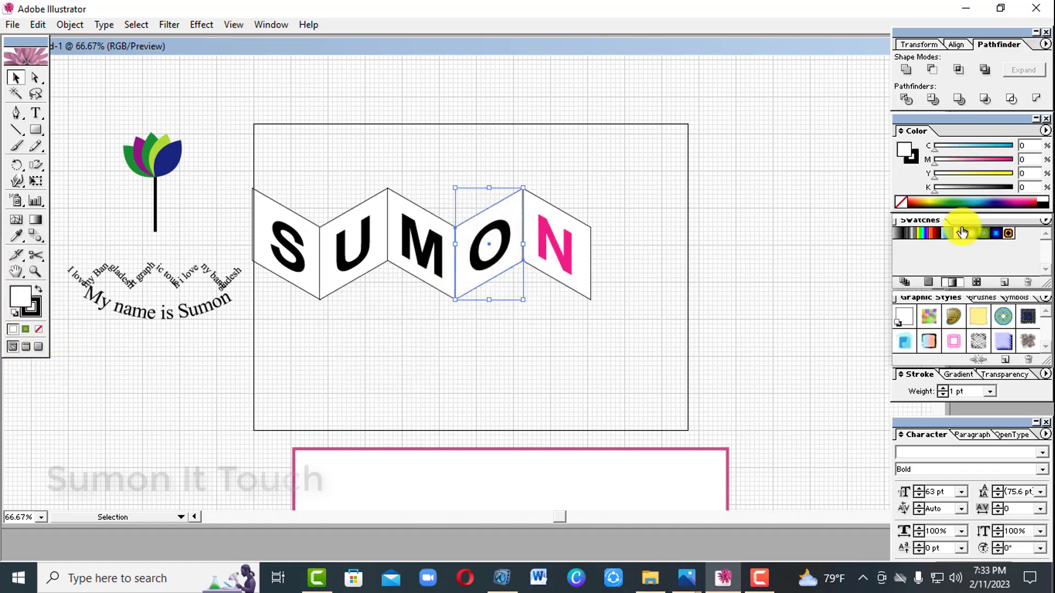
pyautogui.click(949, 201)
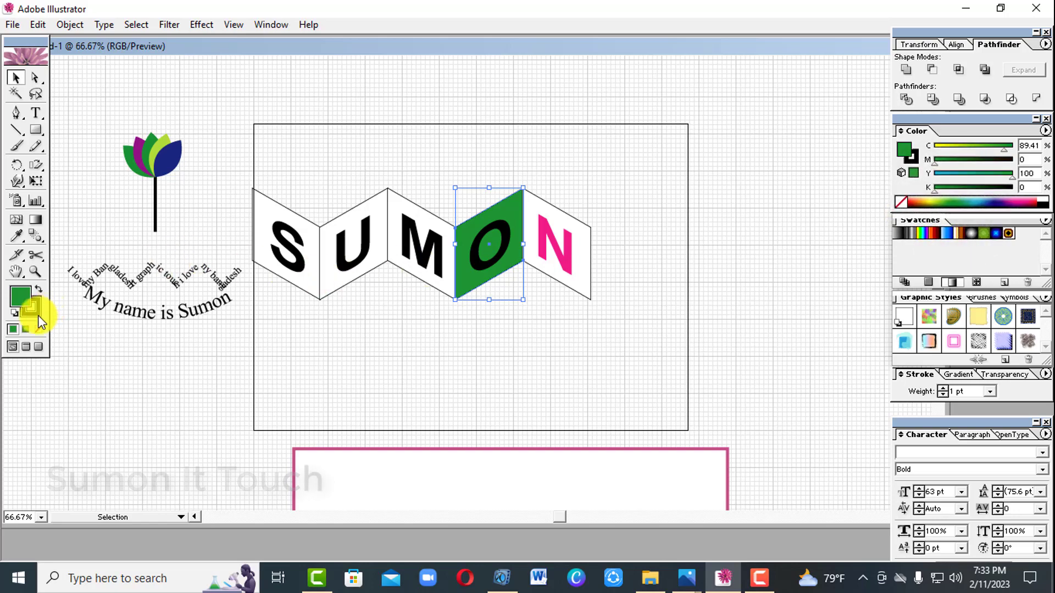
pyautogui.click(472, 353)
pyautogui.click(492, 261)
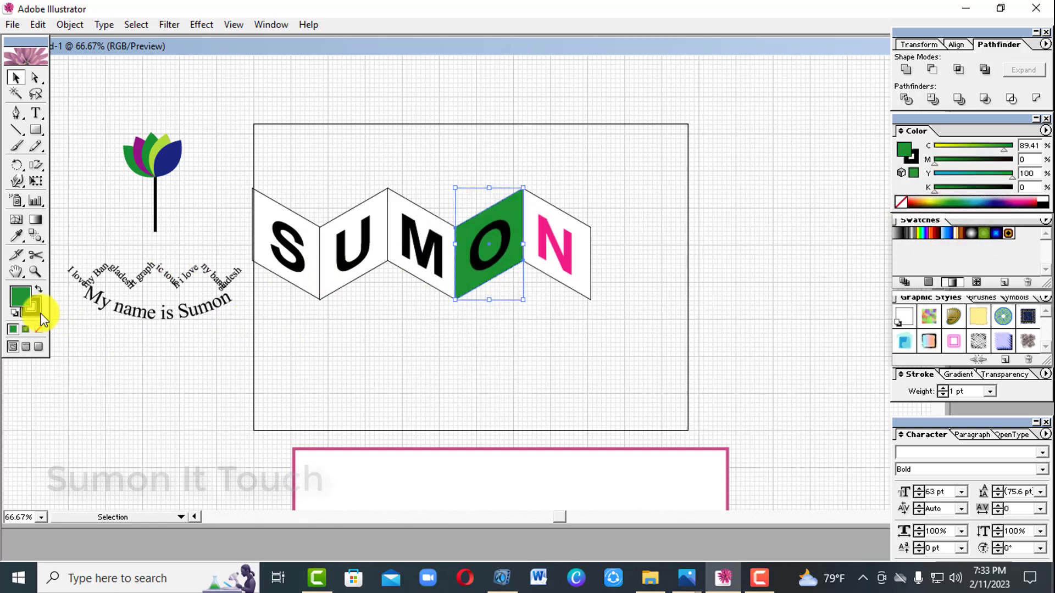
pyautogui.click(421, 335)
# - Fill the fourth letter with crimson (about C 9, M 94, Y 33, K 2), and deselect it
pyautogui.click(477, 239)
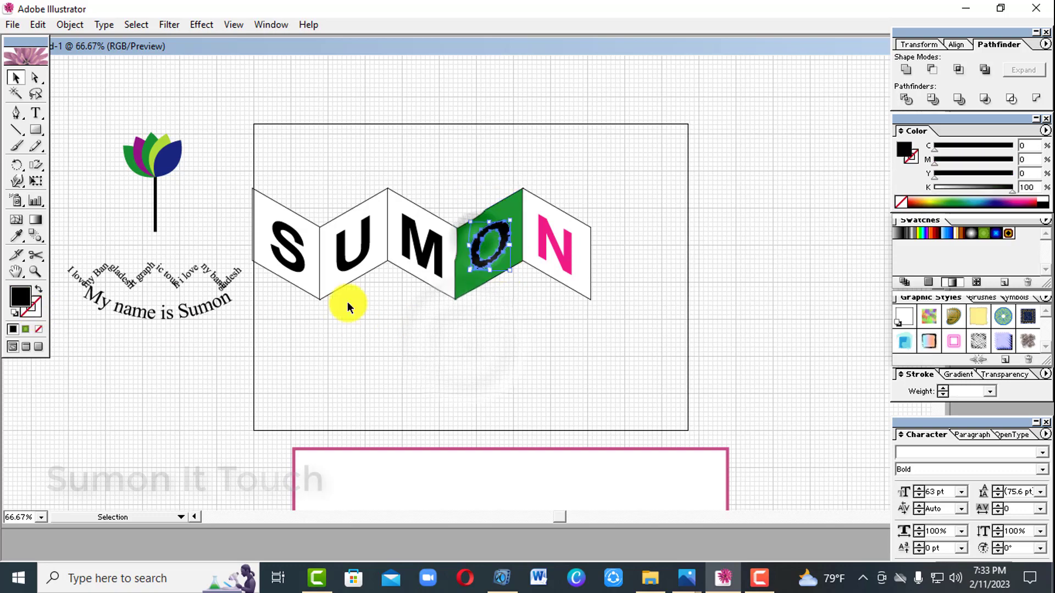
pyautogui.click(1031, 201)
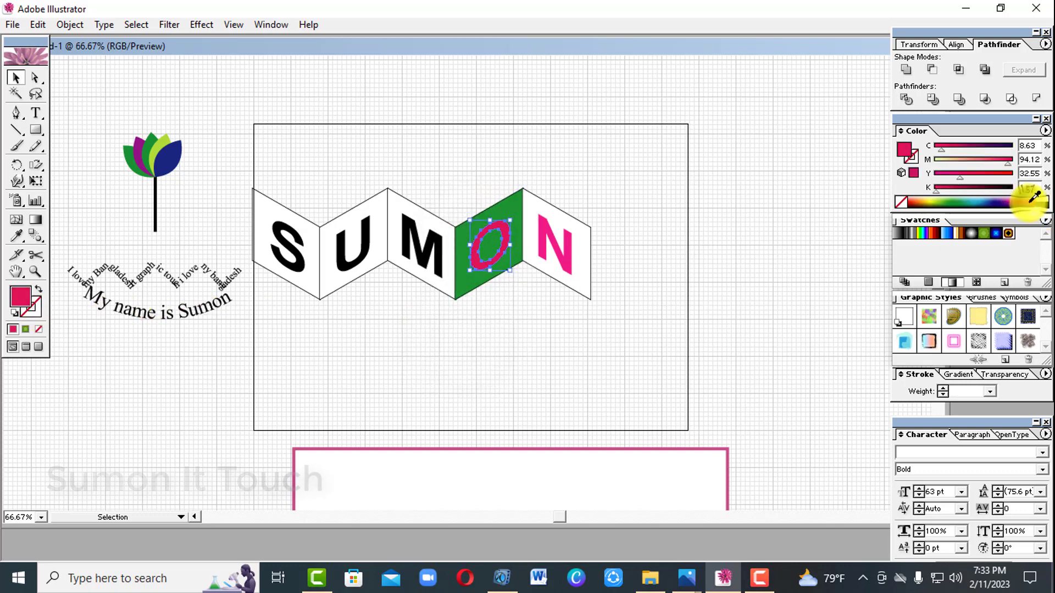
pyautogui.click(432, 387)
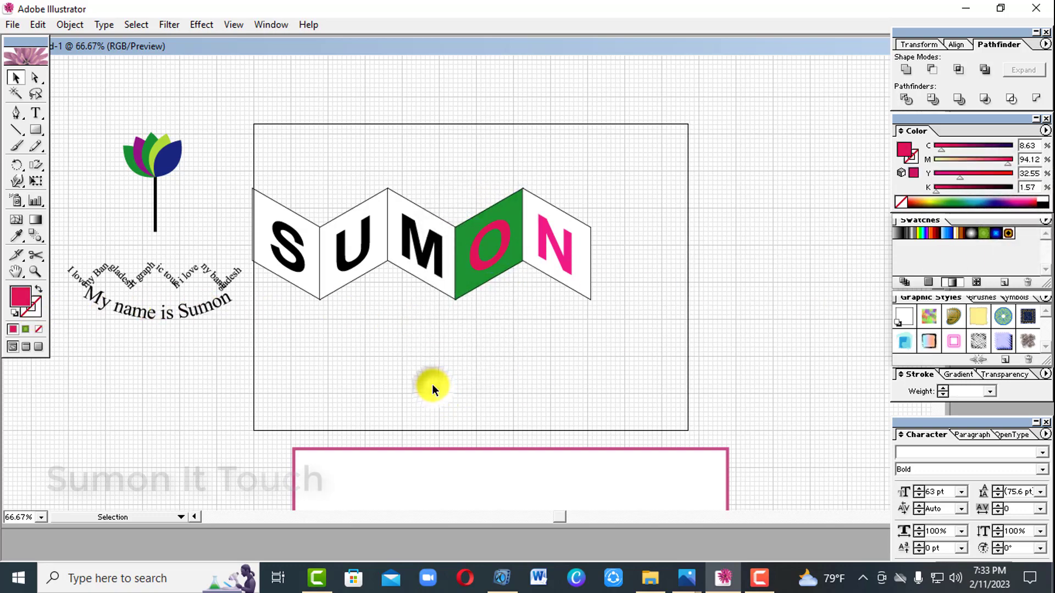
pyautogui.click(477, 261)
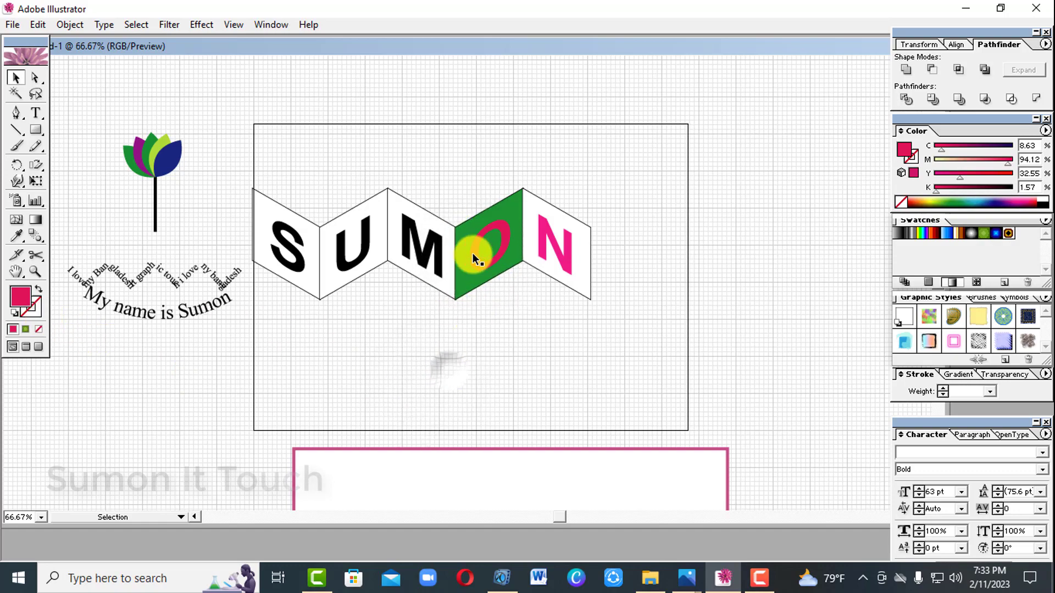
# - Fill the third letter with dark teal (about C 93, M 0, Y 3, K 60), and deselect it
pyautogui.click(437, 246)
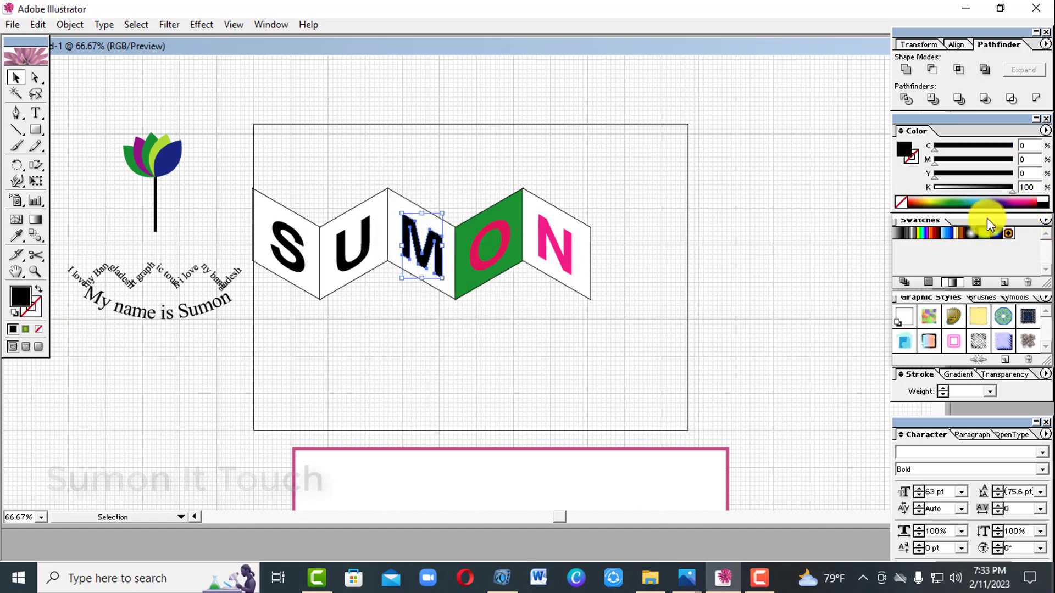
pyautogui.click(979, 203)
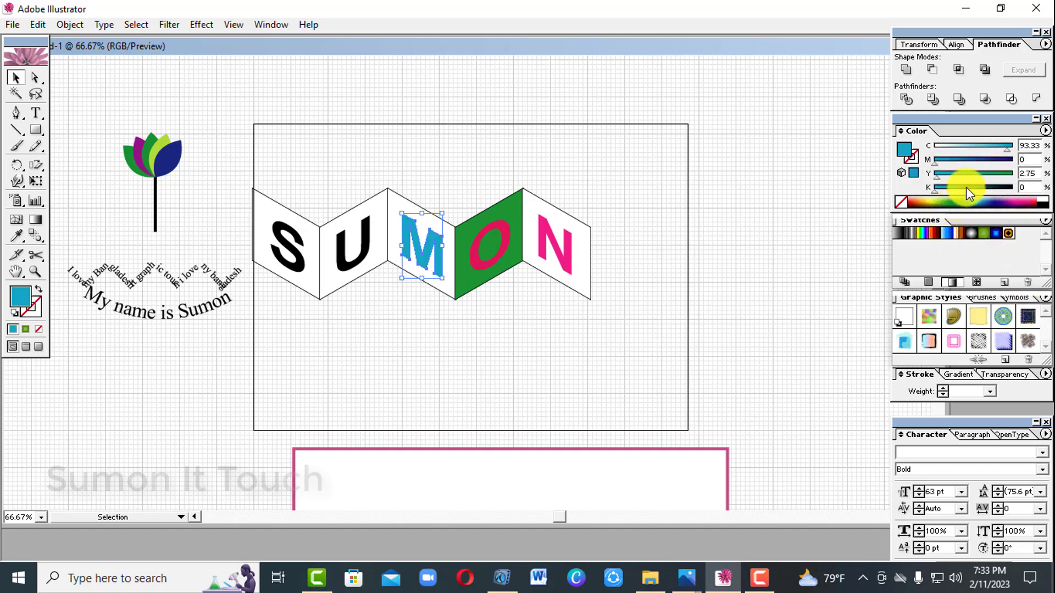
pyautogui.click(982, 190)
pyautogui.click(553, 327)
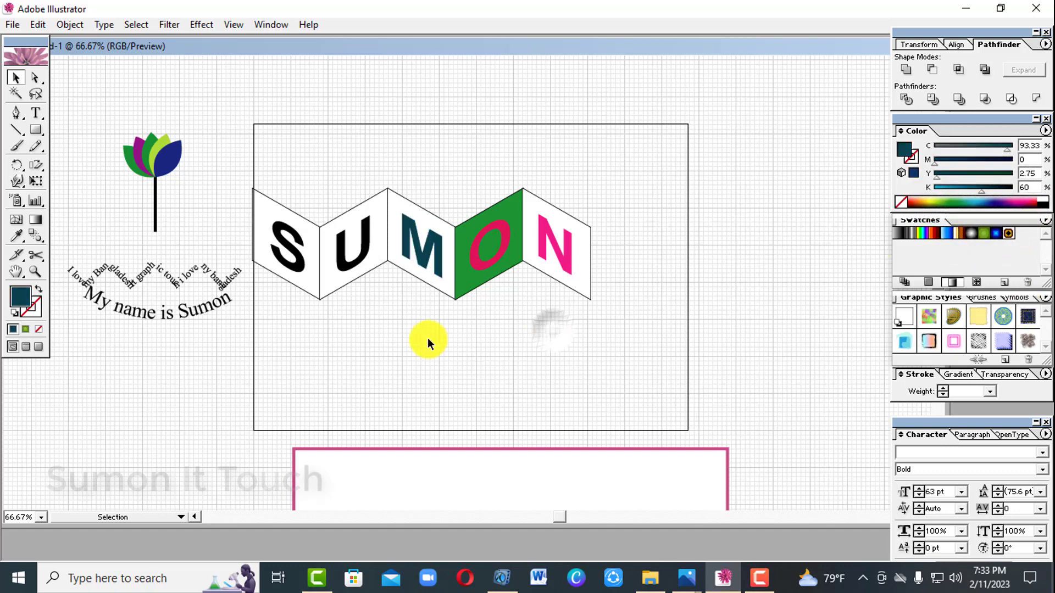
# - Fill the second letter with yellow (about C 9, M 1, Y 92, K 0), and deselect it
pyautogui.click(341, 265)
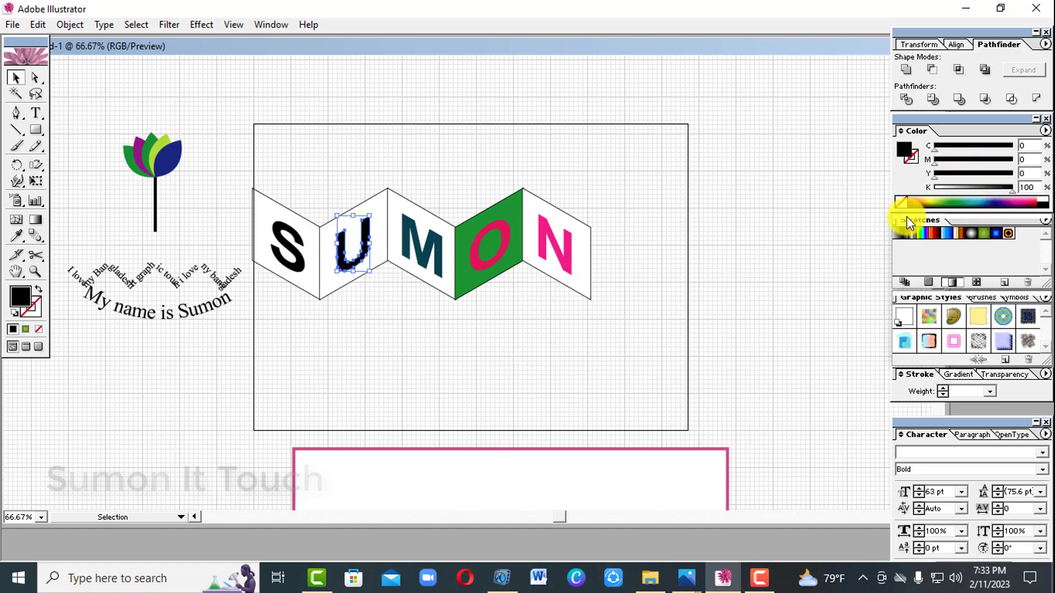
pyautogui.click(932, 201)
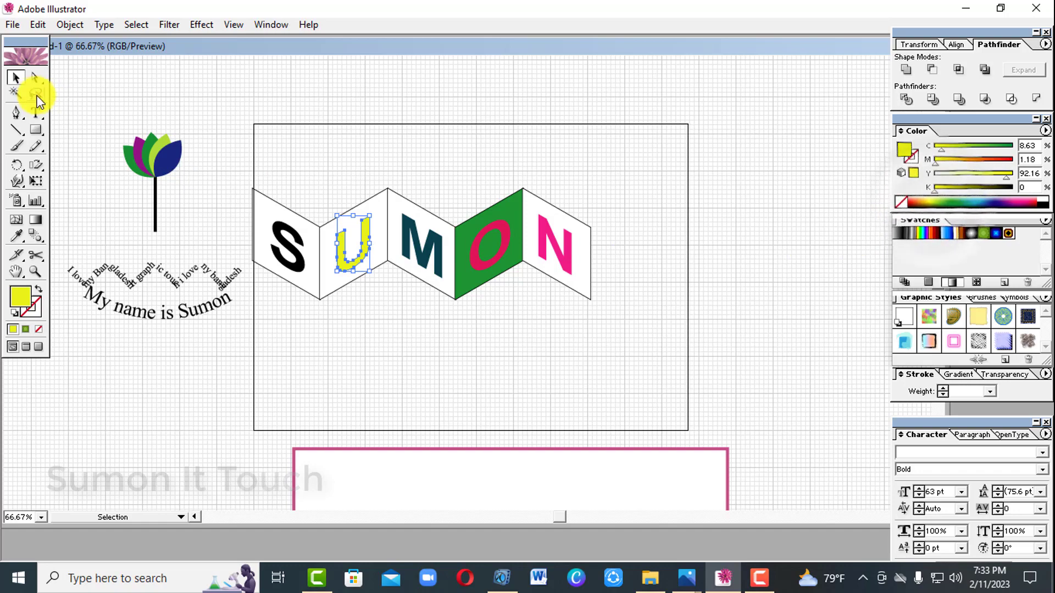
pyautogui.click(87, 93)
# - Copy the green fill of the fourth letter's square onto the second letter's square with the Eyedropper, and deselect it
pyautogui.click(331, 277)
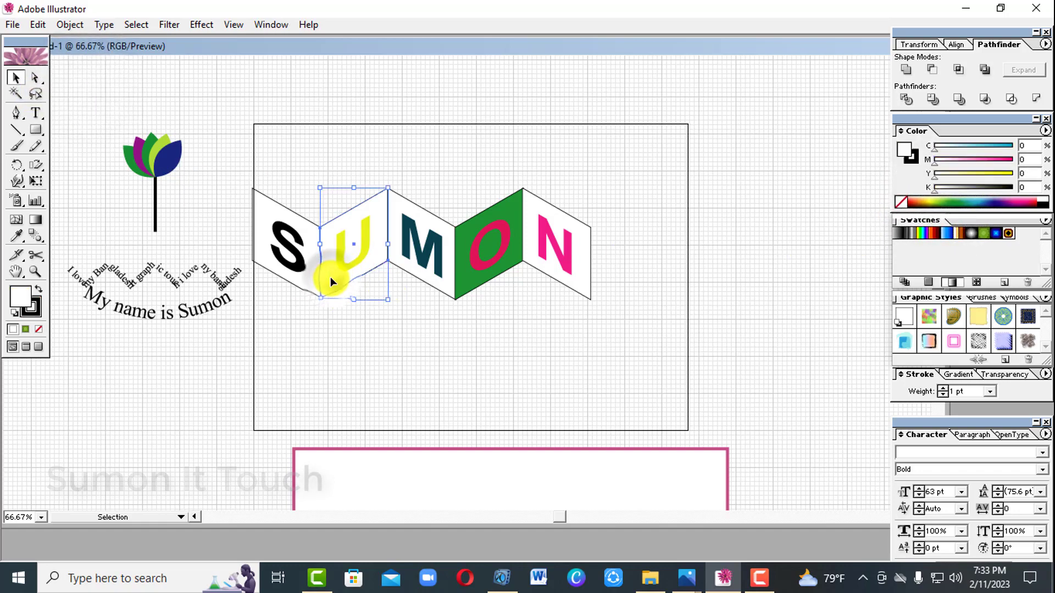
pyautogui.click(17, 237)
pyautogui.click(468, 226)
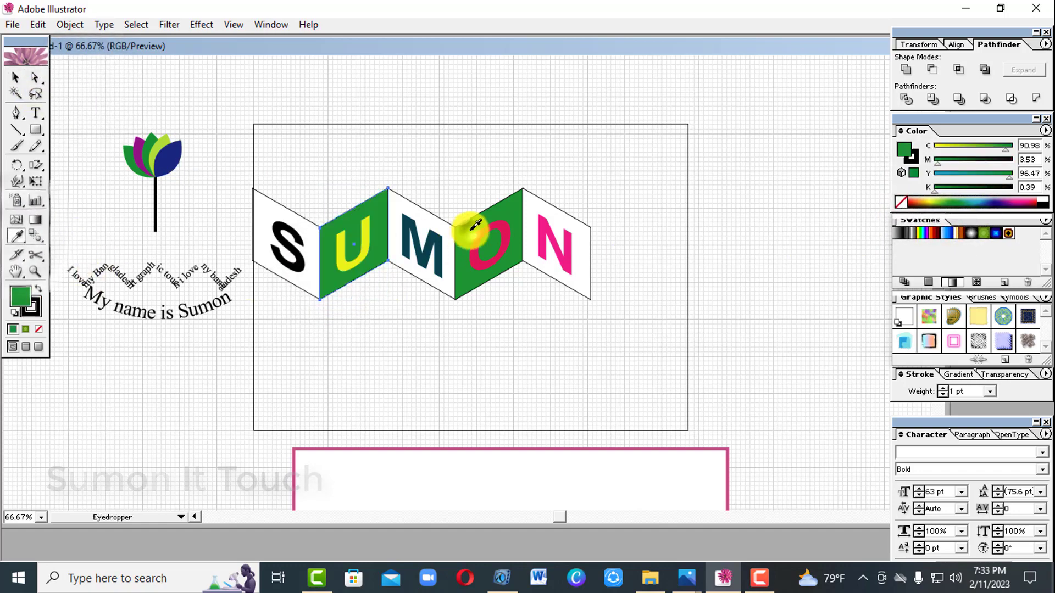
pyautogui.click(15, 78)
pyautogui.click(244, 108)
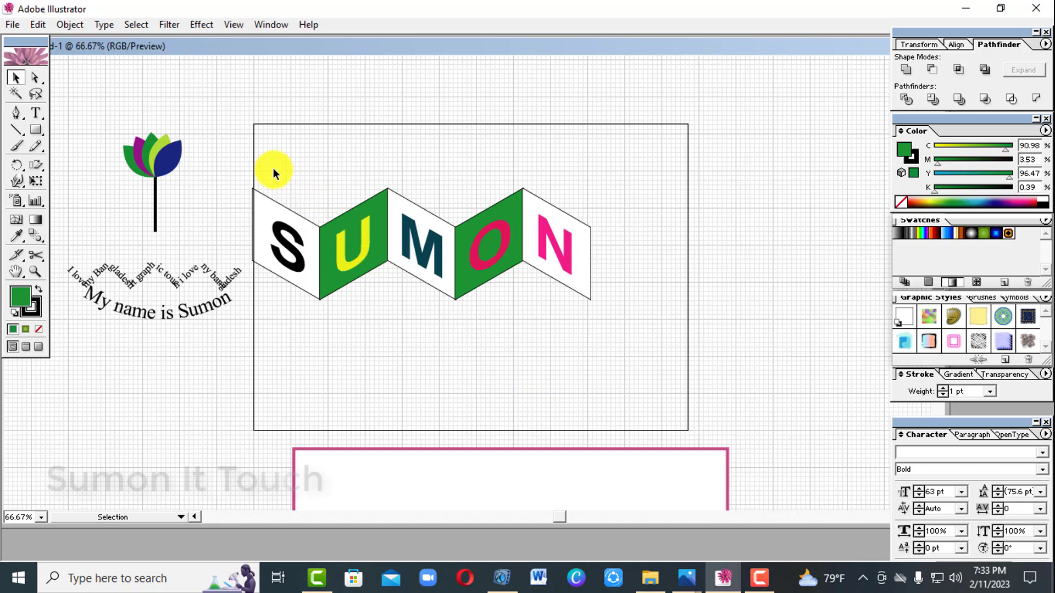
# - Scale the whole folded name proportionally to about half size and place it below the curved text beside the artboard
pyautogui.moveTo(245, 166); pyautogui.dragTo(604, 294)
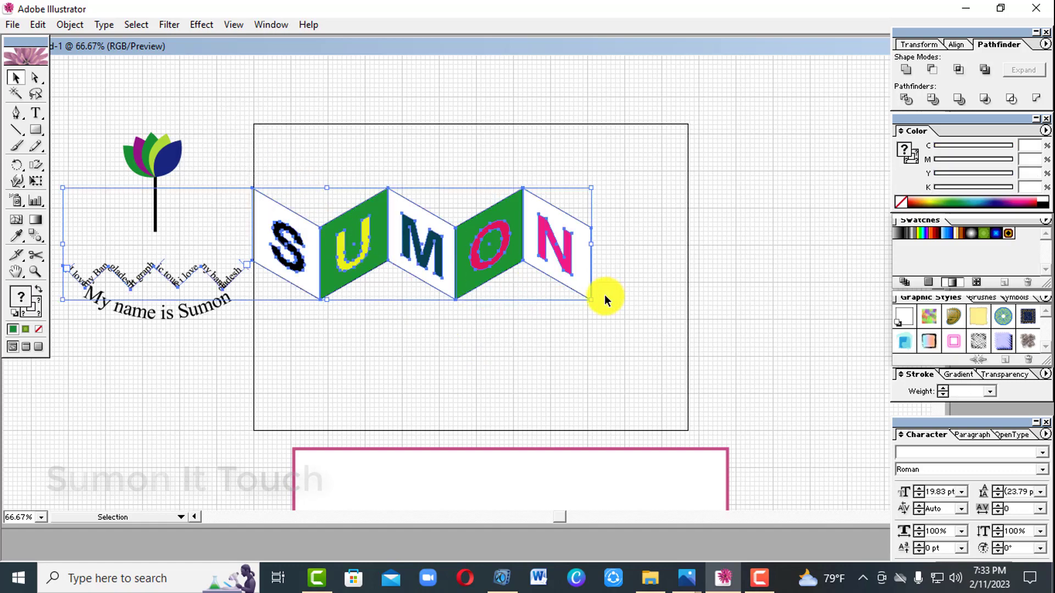
pyautogui.click(608, 354)
pyautogui.moveTo(282, 161); pyautogui.dragTo(600, 302)
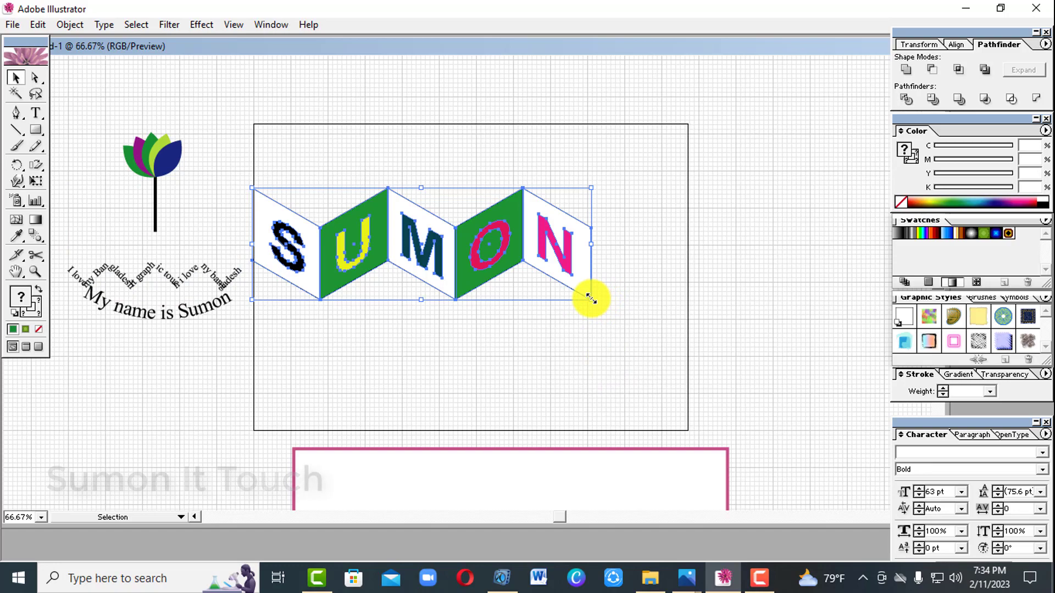
pyautogui.moveTo(589, 295); pyautogui.dragTo(494, 272)
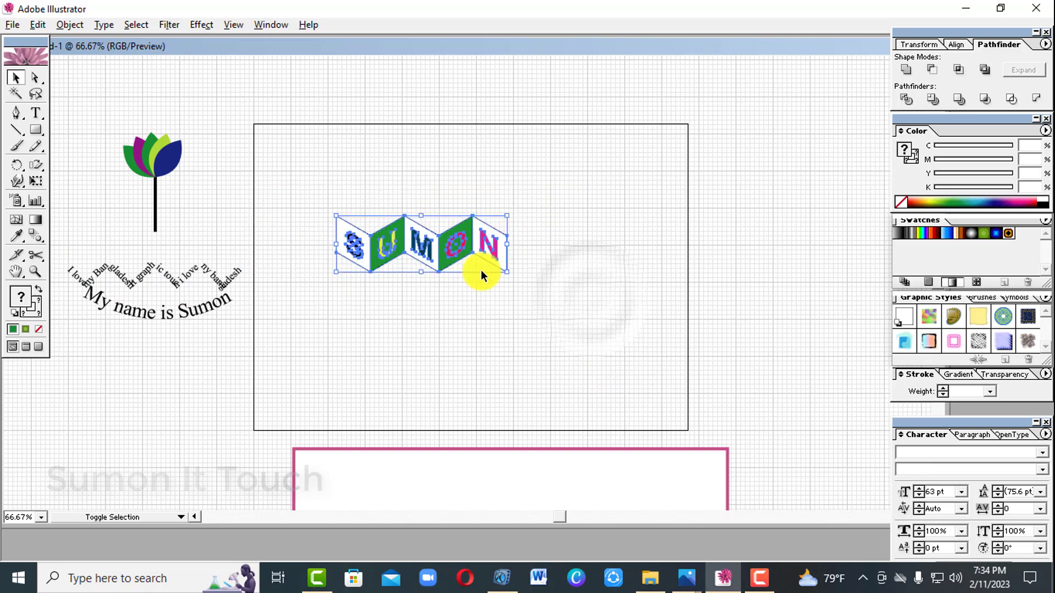
pyautogui.moveTo(440, 252); pyautogui.dragTo(169, 385)
pyautogui.click(331, 361)
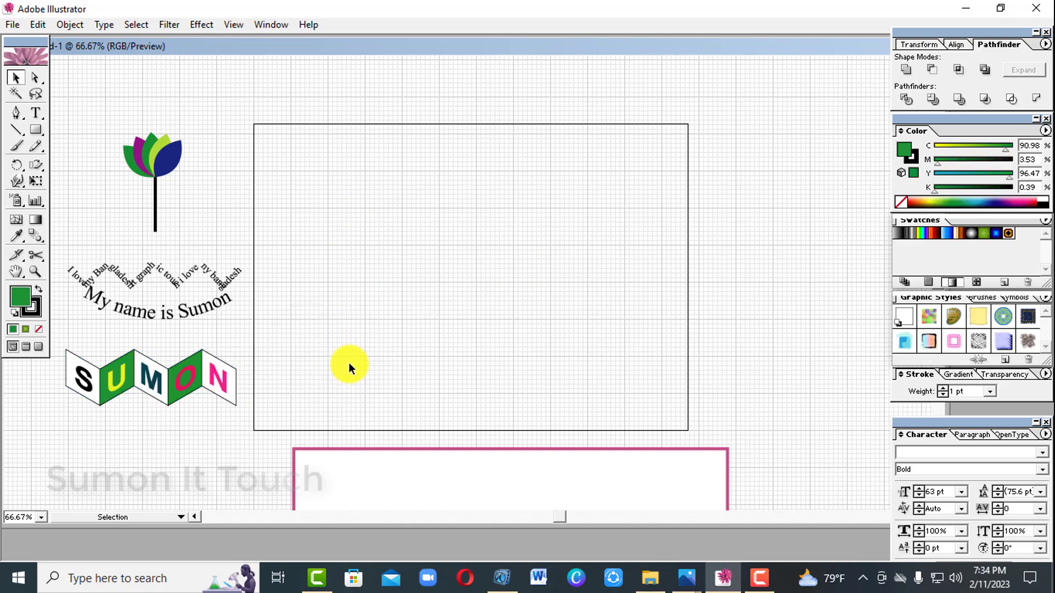